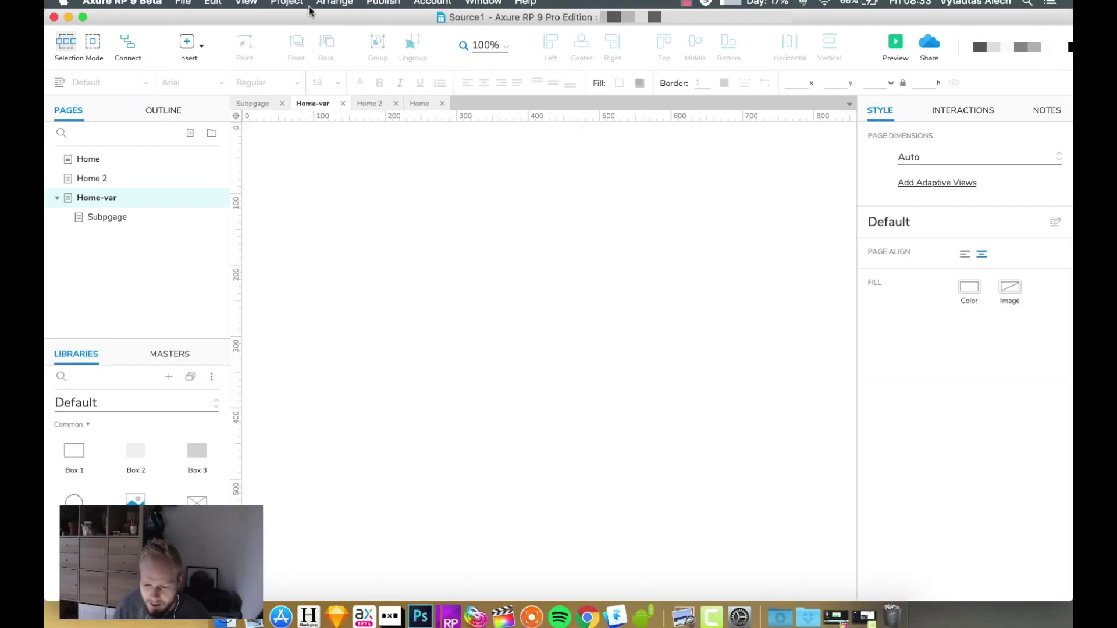
Step: Open the project's global variables and add a new variable named testing1
{"action": "left_click", "coordinate": [296, 3]}
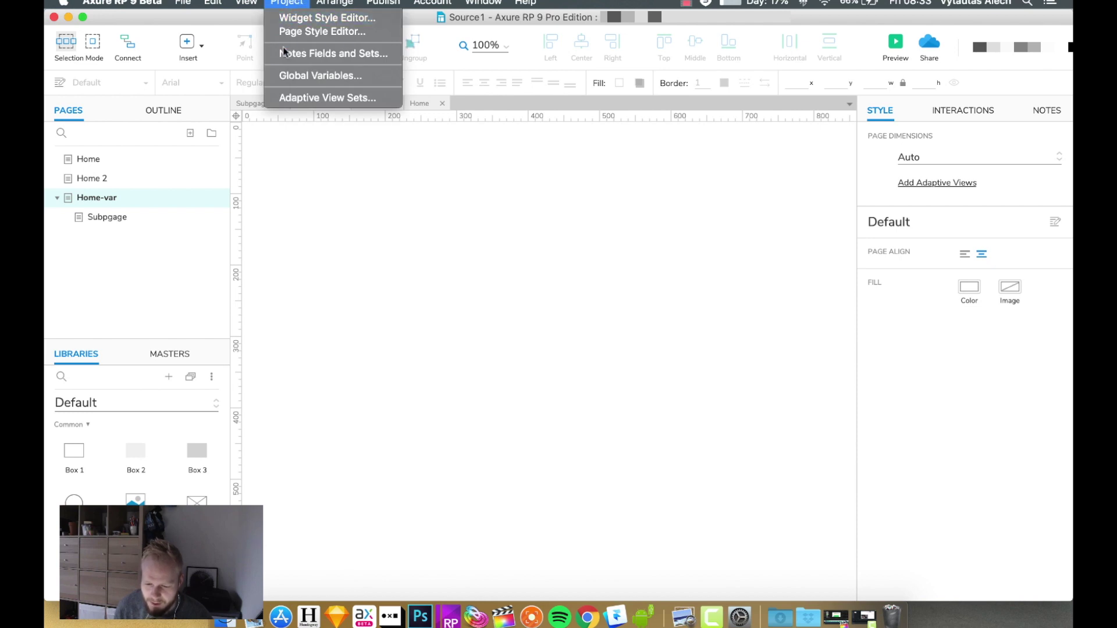
{"action": "left_click", "coordinate": [310, 76]}
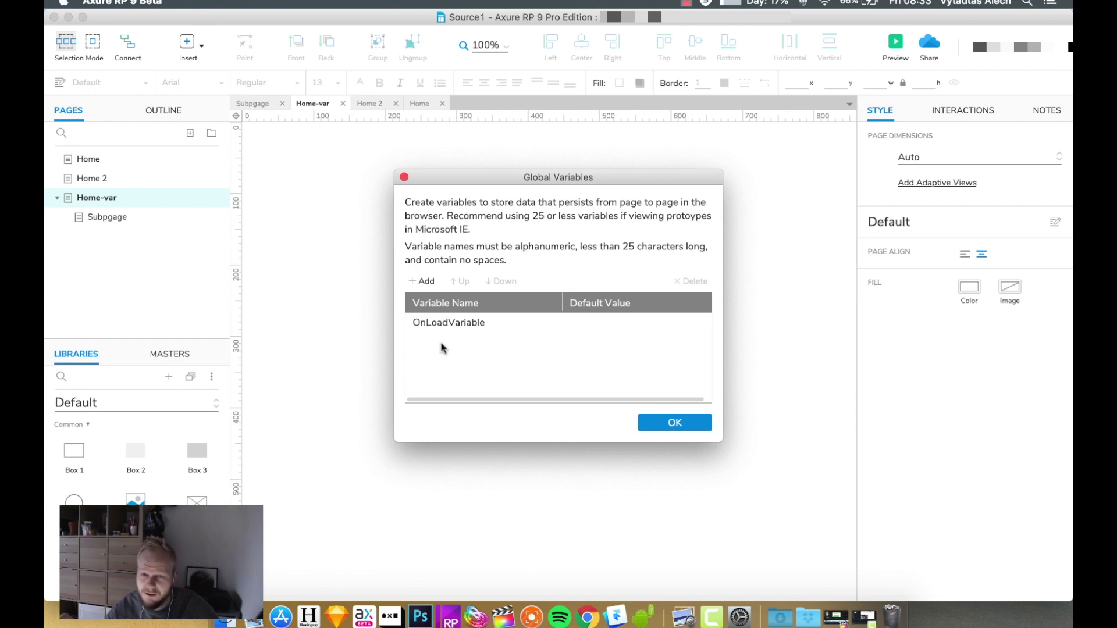
{"action": "left_click", "coordinate": [457, 327]}
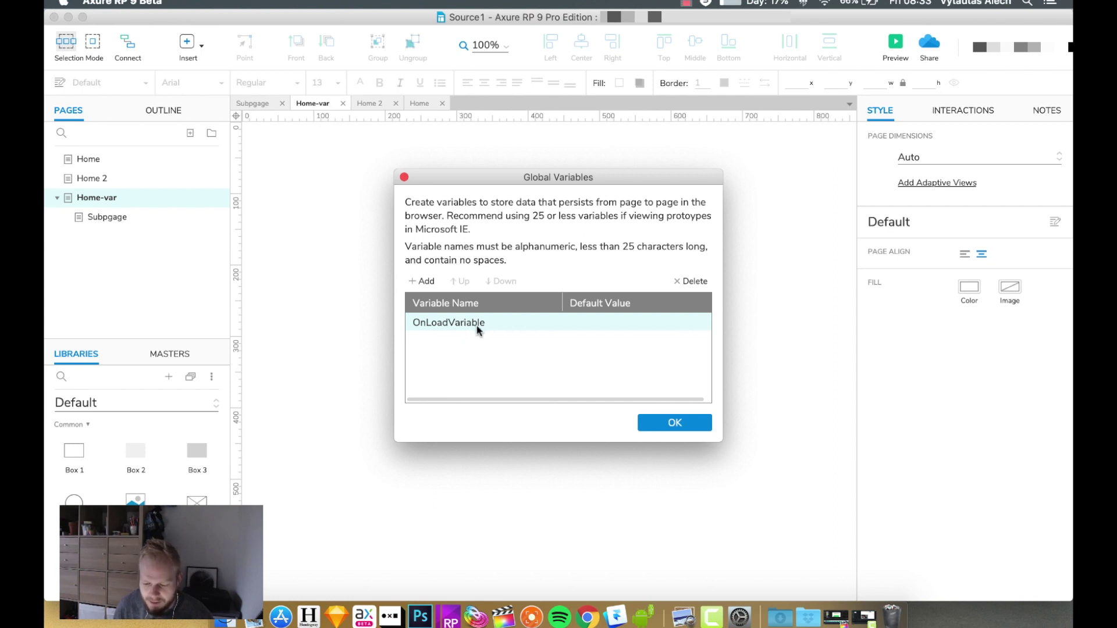
{"action": "left_click", "coordinate": [584, 321]}
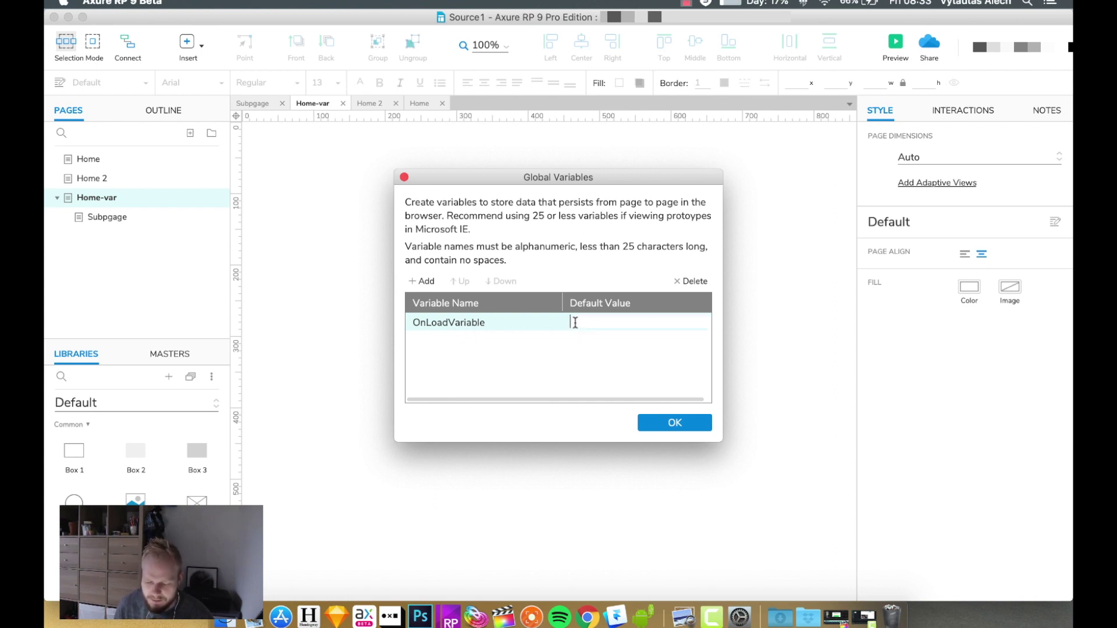
{"action": "left_click", "coordinate": [557, 350]}
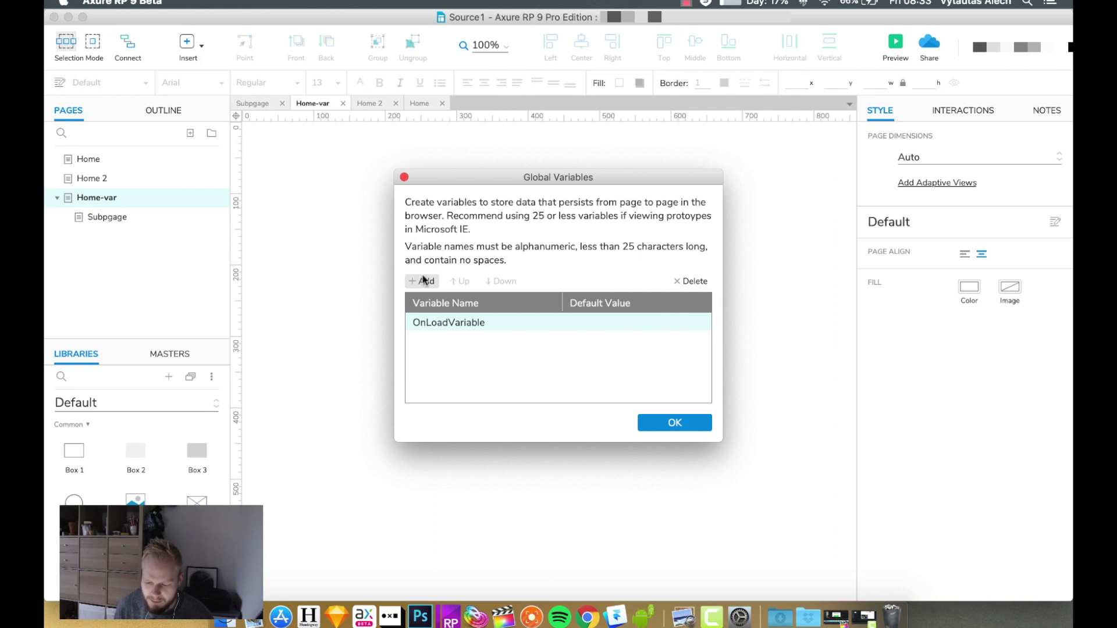
{"action": "left_click", "coordinate": [425, 282]}
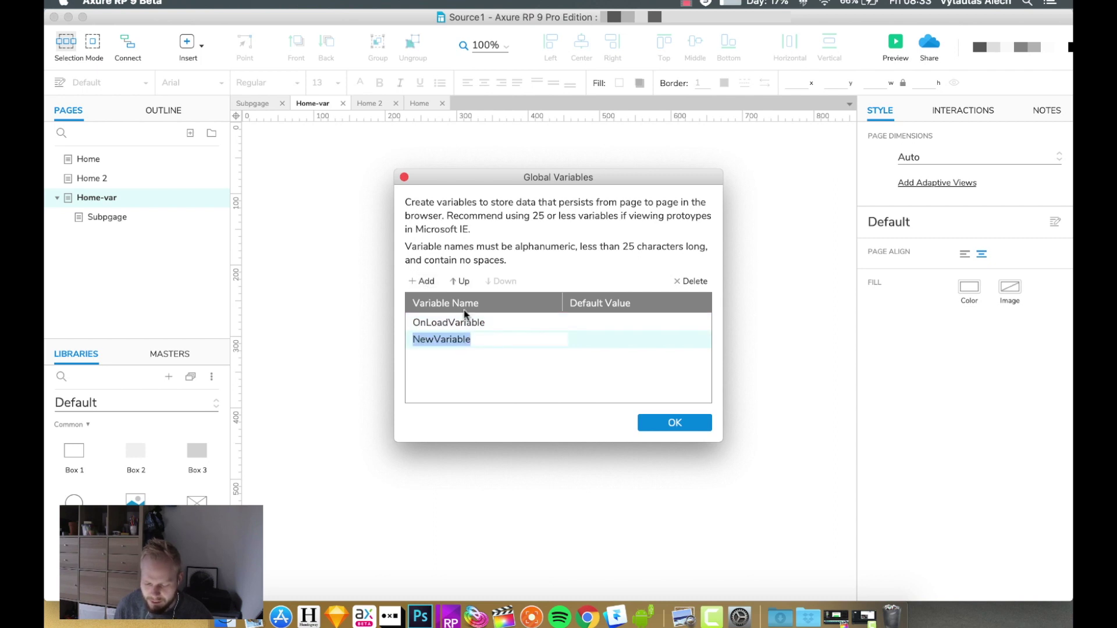
{"action": "type", "text": "testing1"}
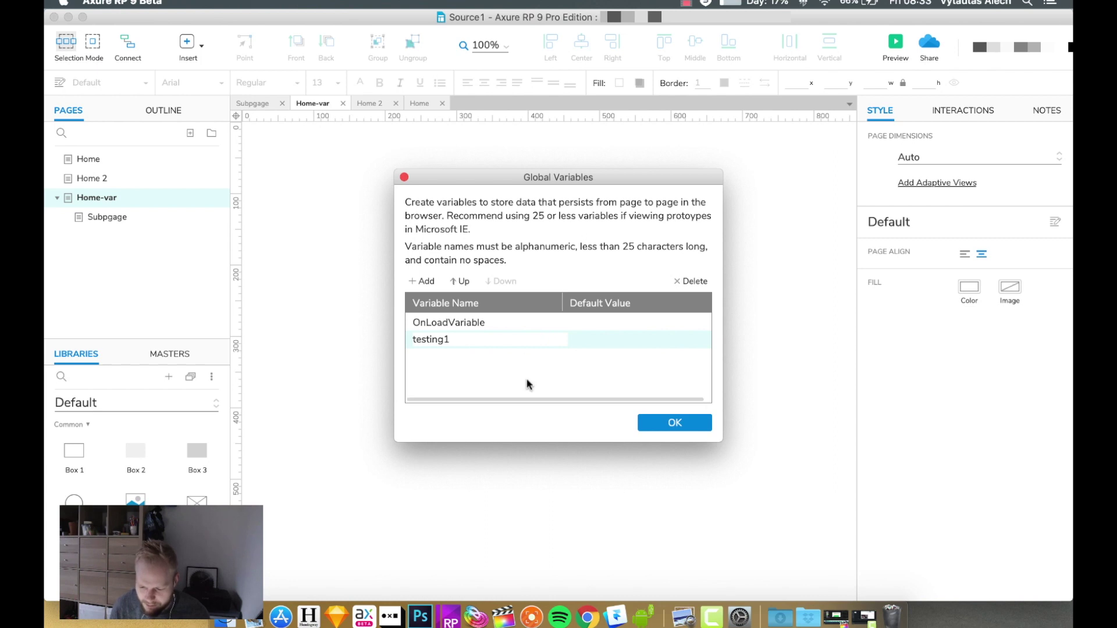
{"action": "key", "text": "Return"}
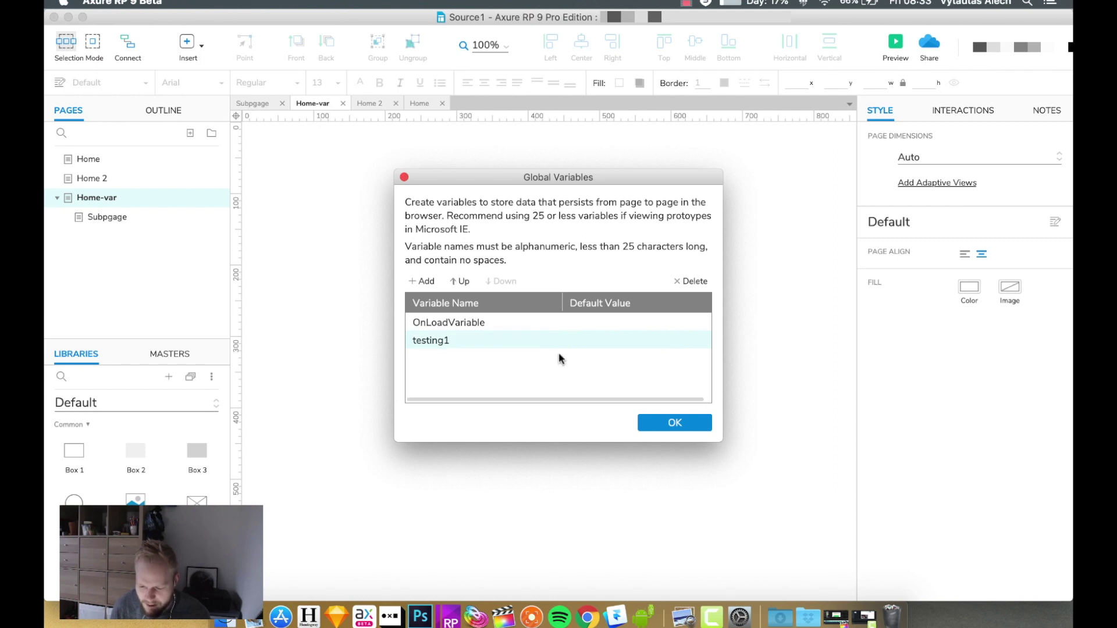
Step: Try true, 0 and a first name as testing1's default value, and clear the value again
{"action": "left_click", "coordinate": [604, 342]}
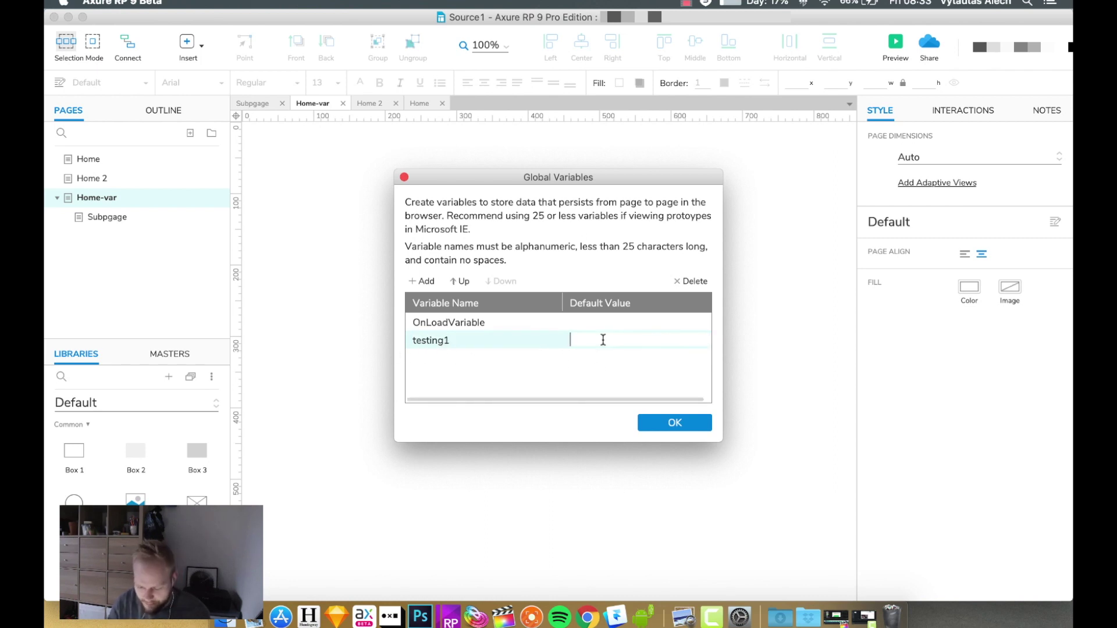
{"action": "type", "text": "true"}
{"action": "left_click_drag", "start_coordinate": [604, 340], "coordinate": [559, 339]}
{"action": "type", "text": "0"}
{"action": "double_click", "coordinate": [571, 338]}
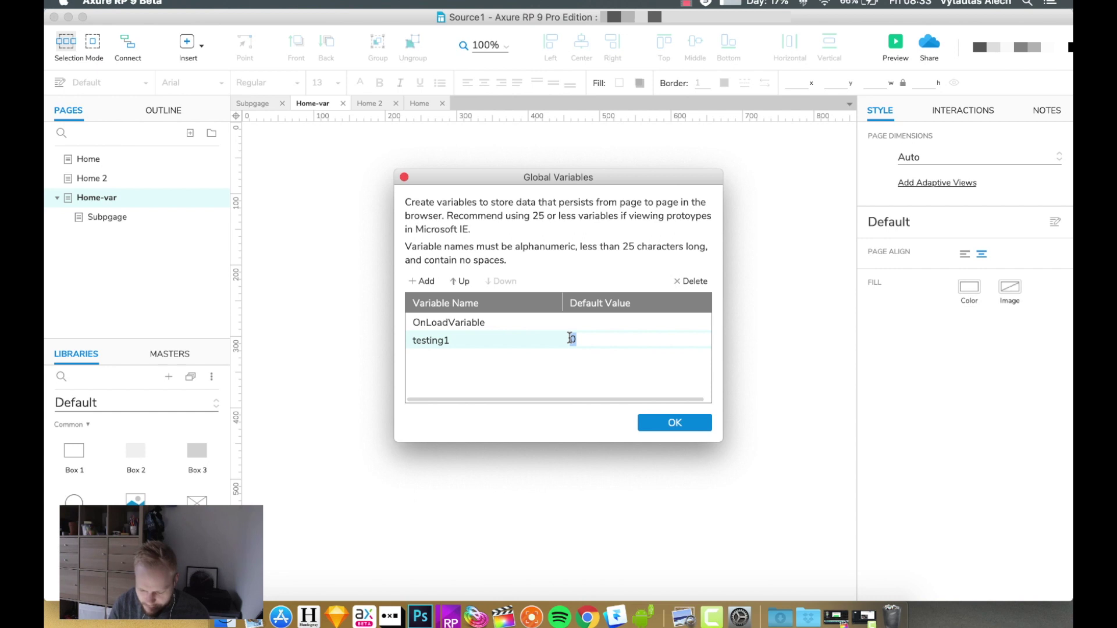
{"action": "type", "text": "vytautas"}
{"action": "key", "text": "Return"}
{"action": "left_click", "coordinate": [611, 340]}
{"action": "left_click_drag", "start_coordinate": [611, 340], "coordinate": [564, 339]}
{"action": "key", "text": "BackSpace"}
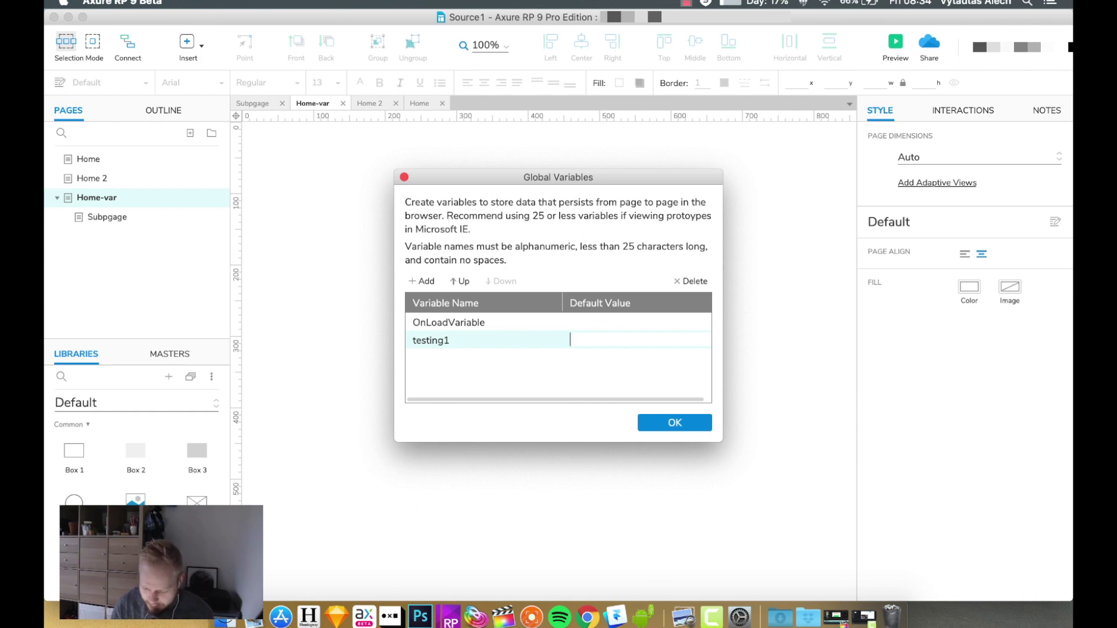
Step: Give testing1 the default value false, rename the variable BackgroundVar, and accept the global variables
{"action": "left_click", "coordinate": [546, 361]}
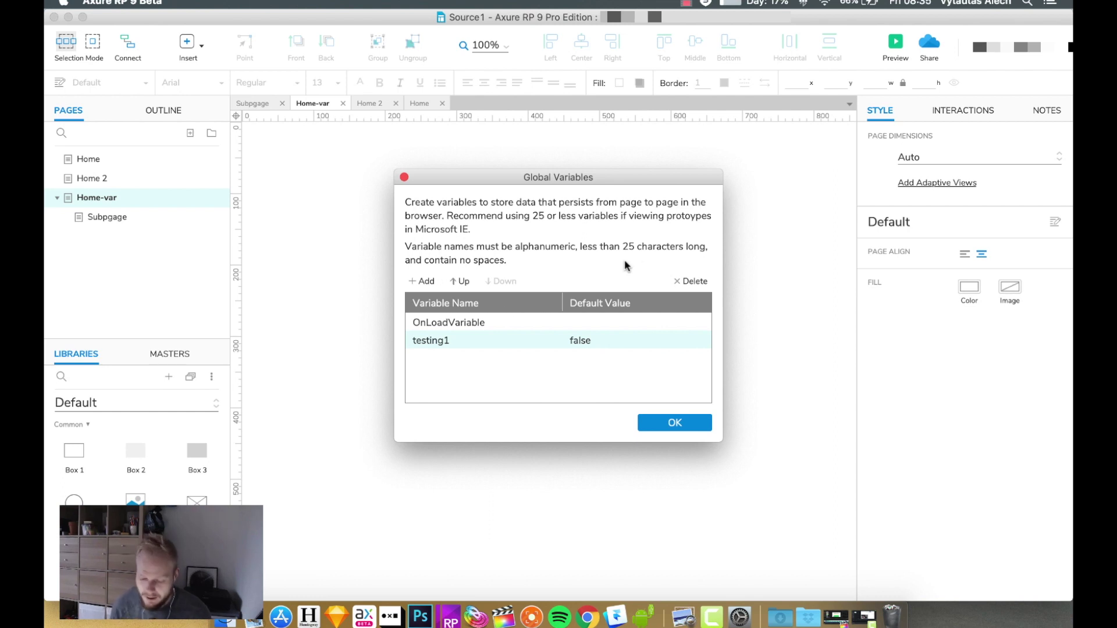
{"action": "left_click", "coordinate": [452, 339]}
{"action": "left_click_drag", "start_coordinate": [454, 339], "coordinate": [410, 339]}
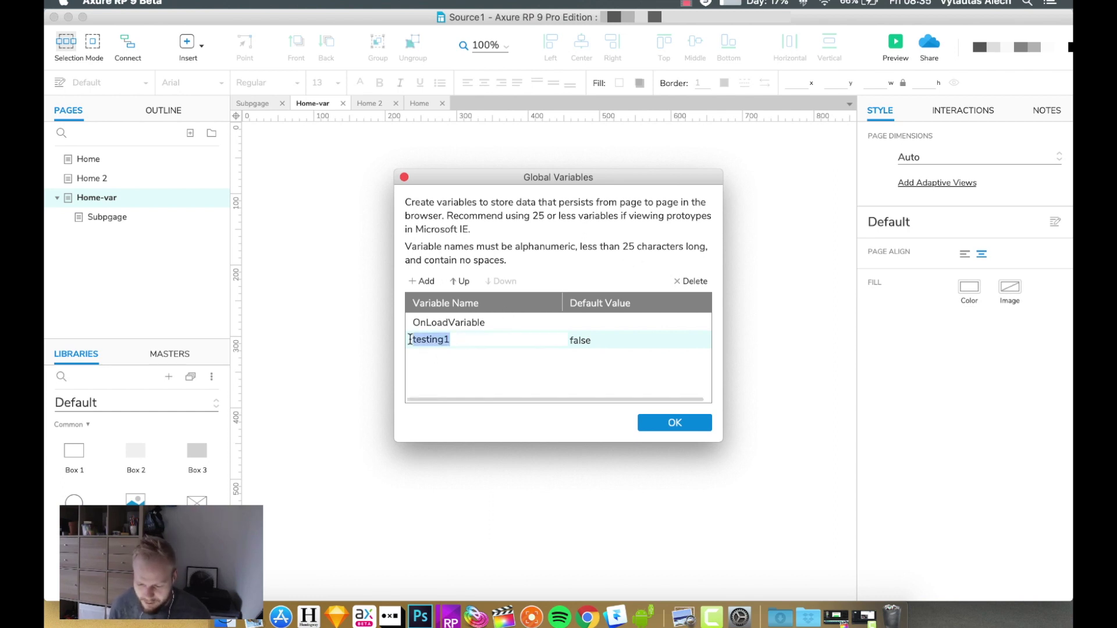
{"action": "type", "text": "Back"}
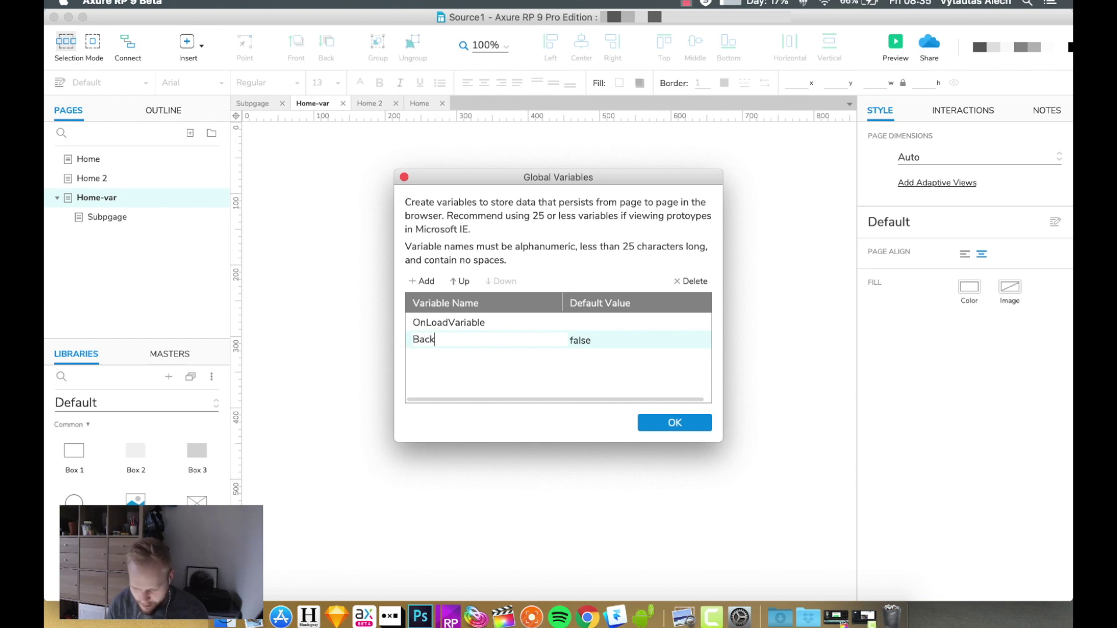
{"action": "type", "text": "groundVar"}
{"action": "left_click", "coordinate": [590, 346]}
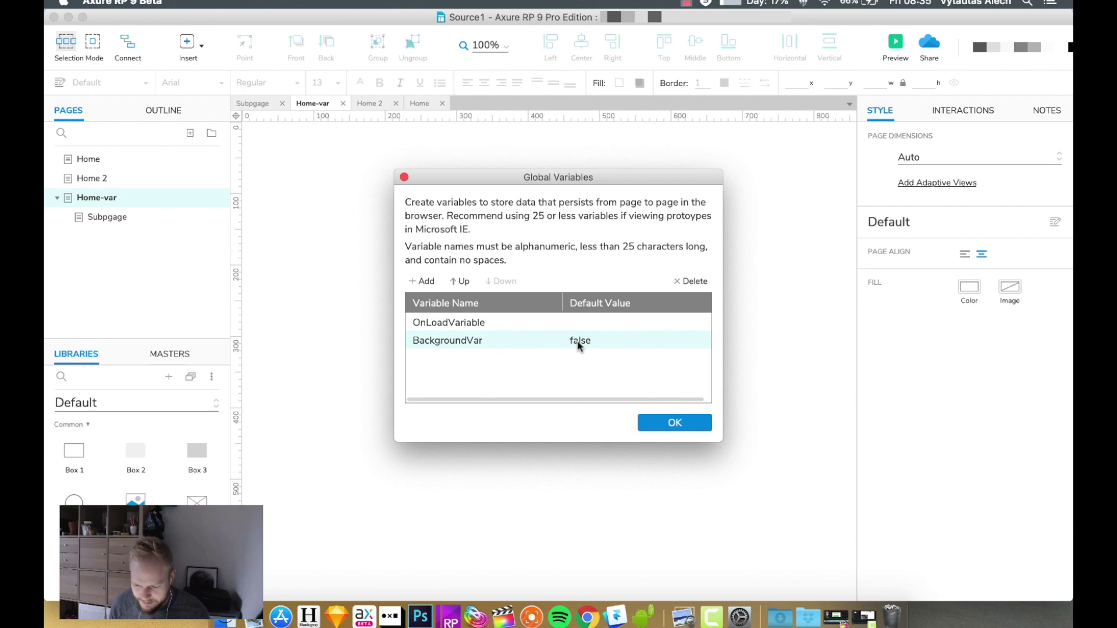
{"action": "left_click", "coordinate": [679, 424]}
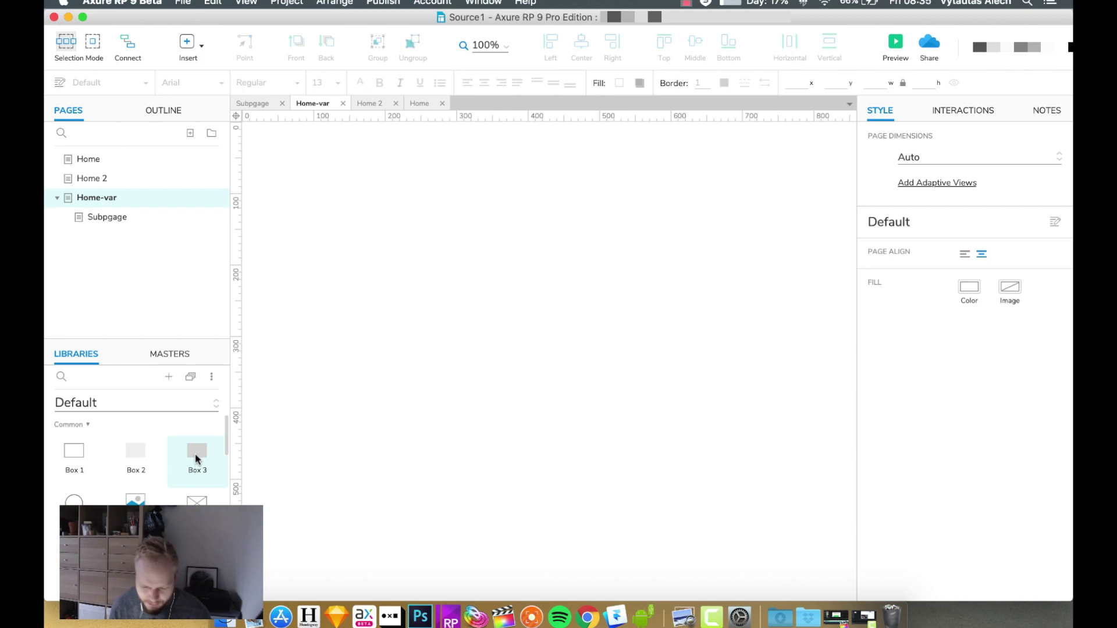
Step: Place a Box 3 widget at the origin of the Home-var page and enlarge it to about 824 × 579
{"action": "left_click_drag", "start_coordinate": [196, 459], "coordinate": [345, 186]}
{"action": "left_click_drag", "start_coordinate": [457, 243], "coordinate": [832, 531]}
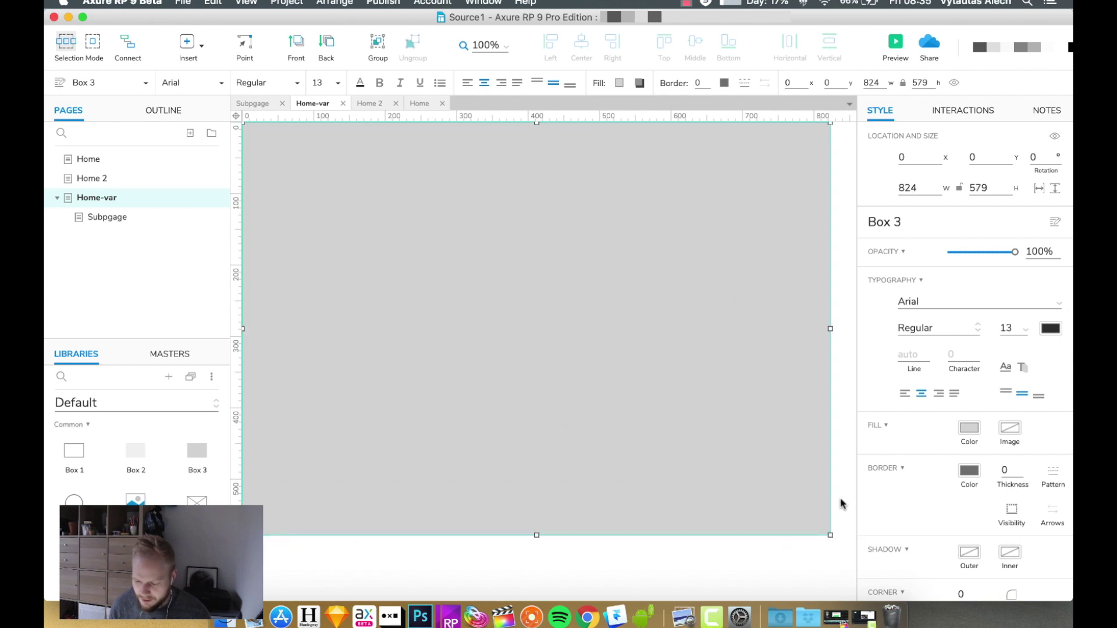
{"action": "left_click", "coordinate": [842, 504]}
Step: Convert the large gray box on the Home-var page into a dynamic panel
{"action": "left_click", "coordinate": [591, 329]}
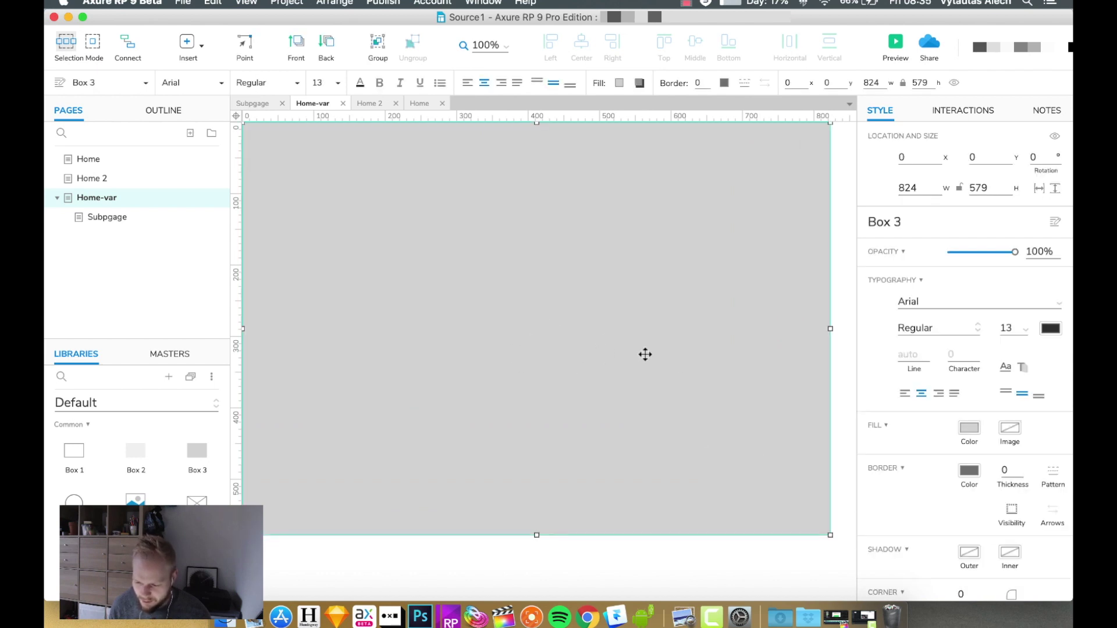
{"action": "right_click", "coordinate": [591, 353]}
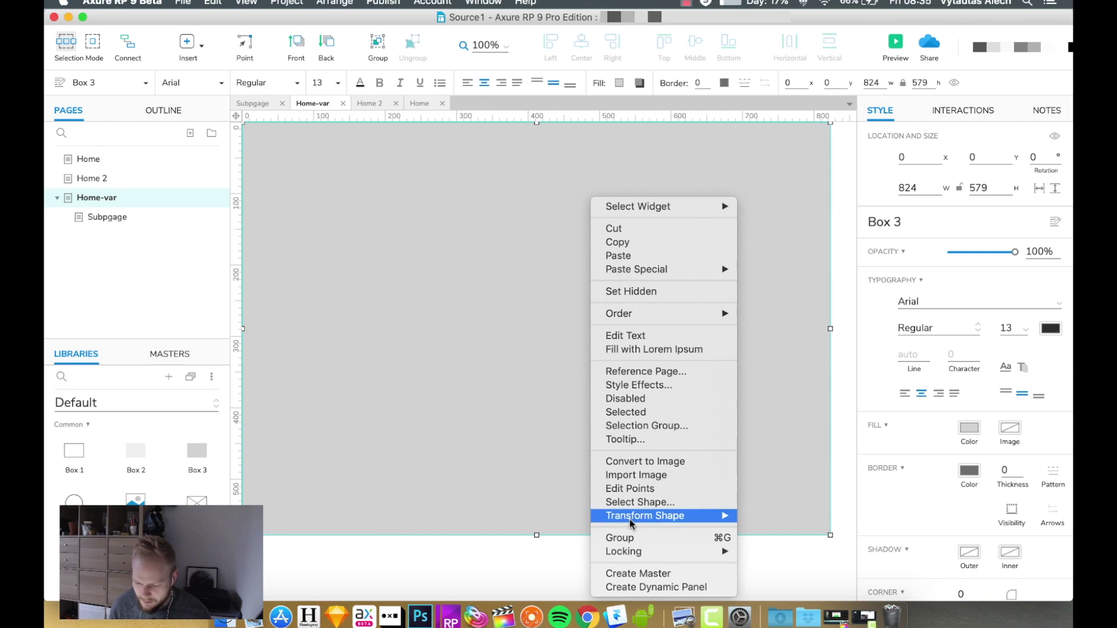
{"action": "left_click", "coordinate": [656, 588]}
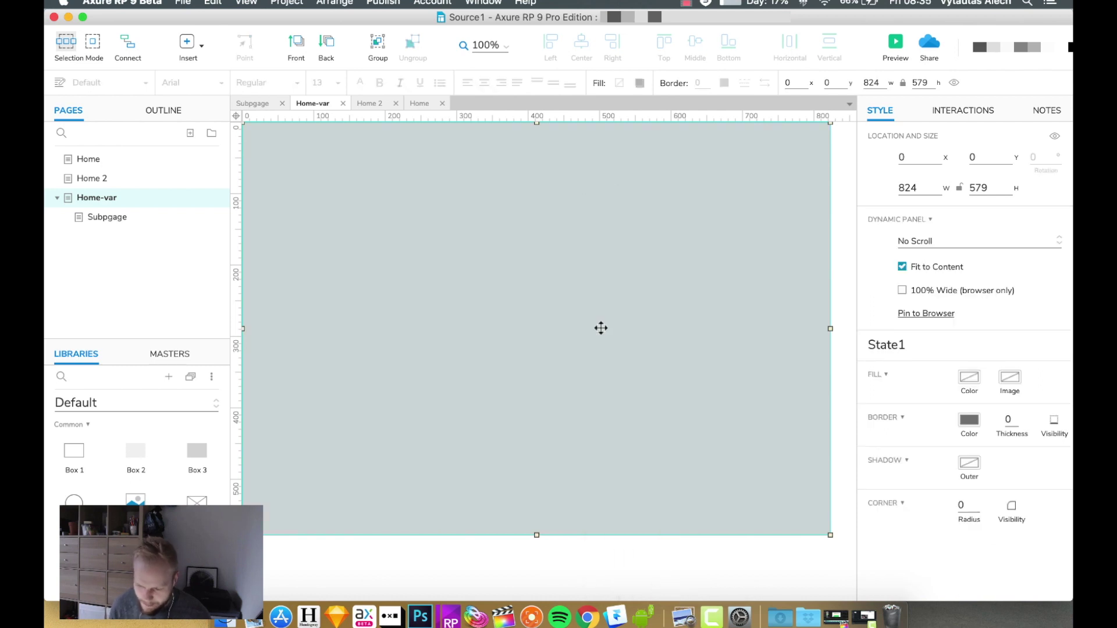
Step: Open the dynamic panel for editing and add a second state
{"action": "double_click", "coordinate": [580, 283]}
{"action": "left_click", "coordinate": [583, 131]}
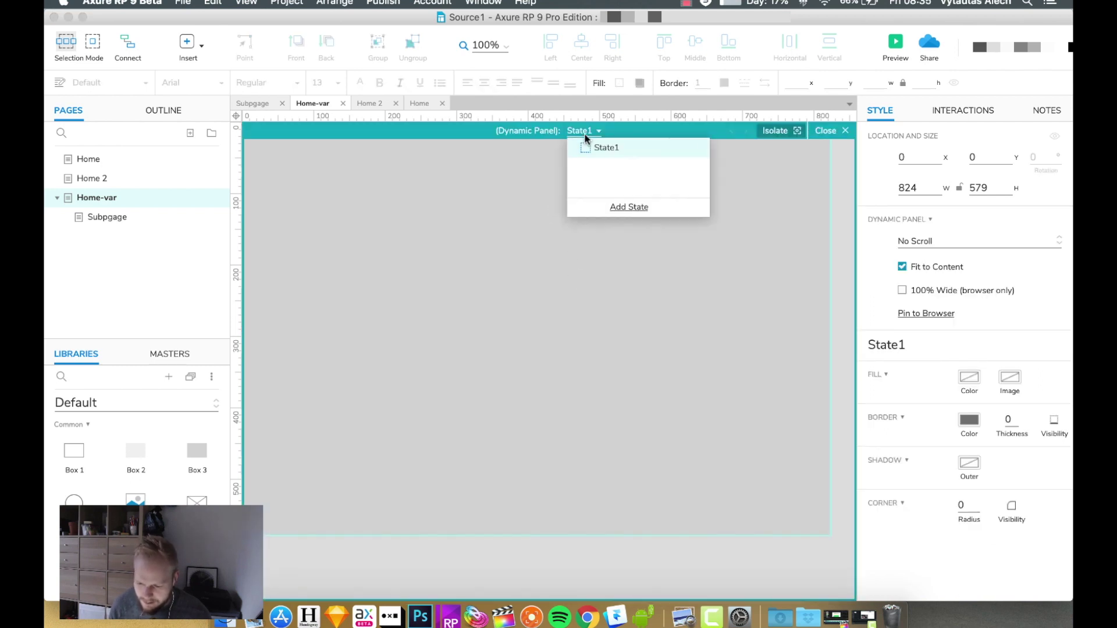
{"action": "left_click", "coordinate": [629, 208]}
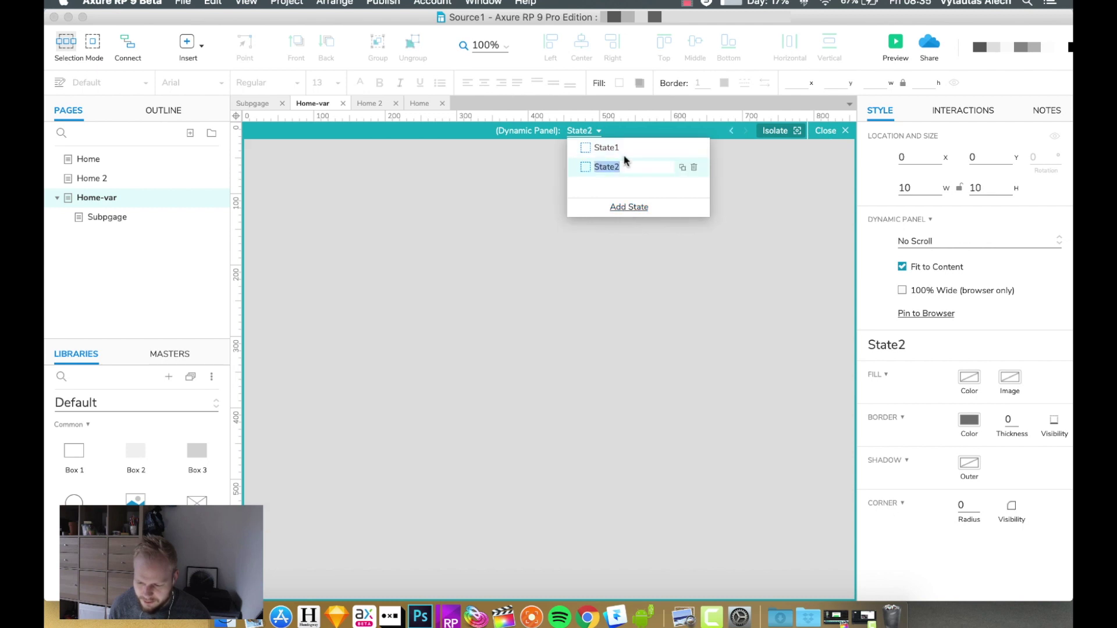
Step: Rename the dynamic panel's State1 to default and State2 to green
{"action": "left_click", "coordinate": [607, 149]}
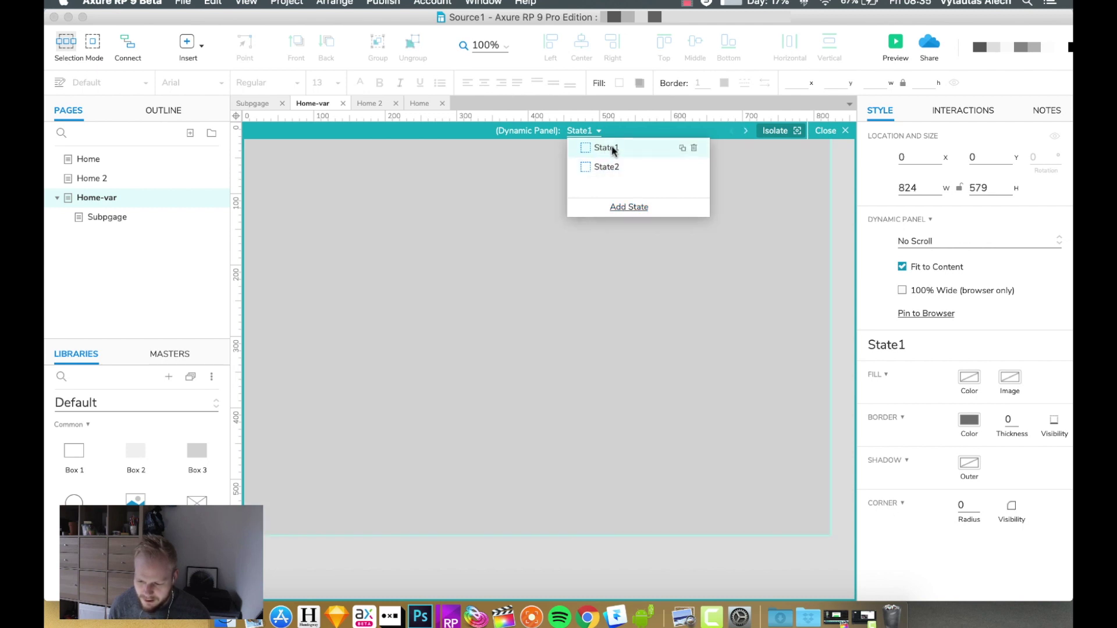
{"action": "double_click", "coordinate": [607, 148]}
{"action": "type", "text": "default"}
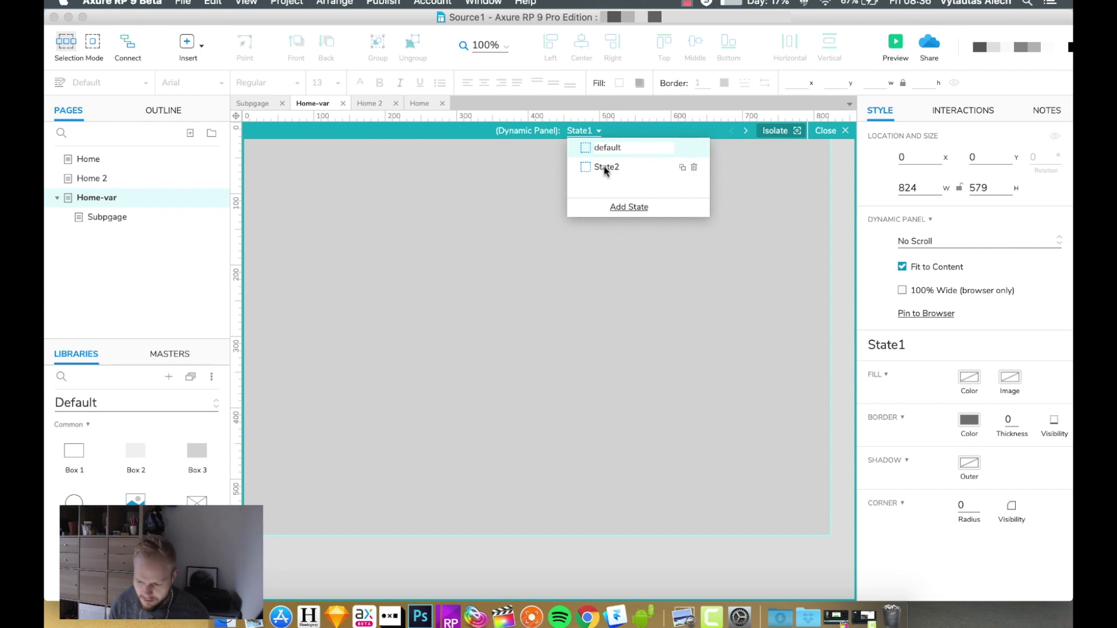
{"action": "left_click", "coordinate": [608, 167]}
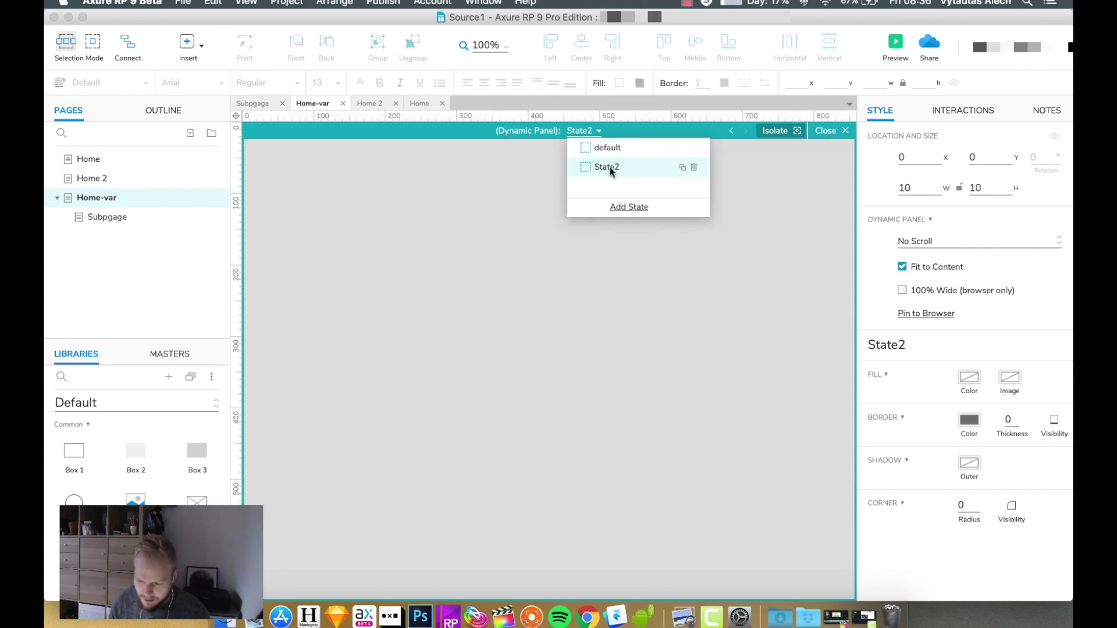
{"action": "double_click", "coordinate": [608, 167]}
{"action": "type", "text": "green"}
{"action": "key", "text": "Return"}
{"action": "left_click", "coordinate": [592, 293]}
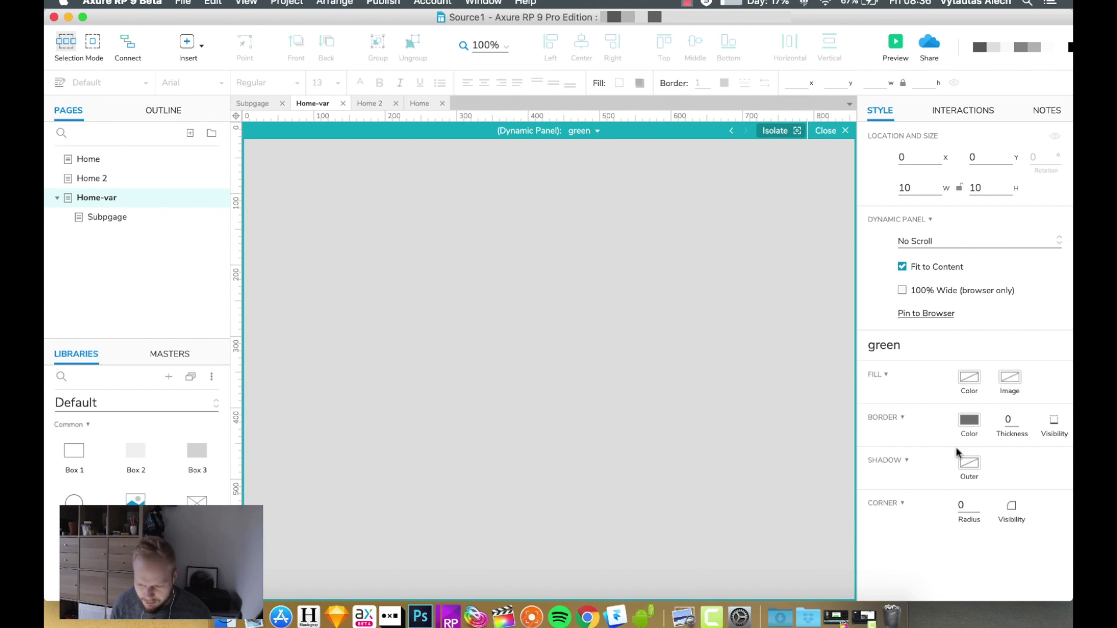
Step: Place a Box 2 widget at the origin of the green state and enlarge it to about 851 × 617
{"action": "left_click_drag", "start_coordinate": [139, 464], "coordinate": [317, 175]}
{"action": "left_click_drag", "start_coordinate": [456, 256], "coordinate": [848, 579]}
{"action": "scroll", "coordinate": [560, 382], "scroll_direction": "up", "scroll_amount": 3}
{"action": "left_click_drag", "start_coordinate": [564, 263], "coordinate": [563, 251]}
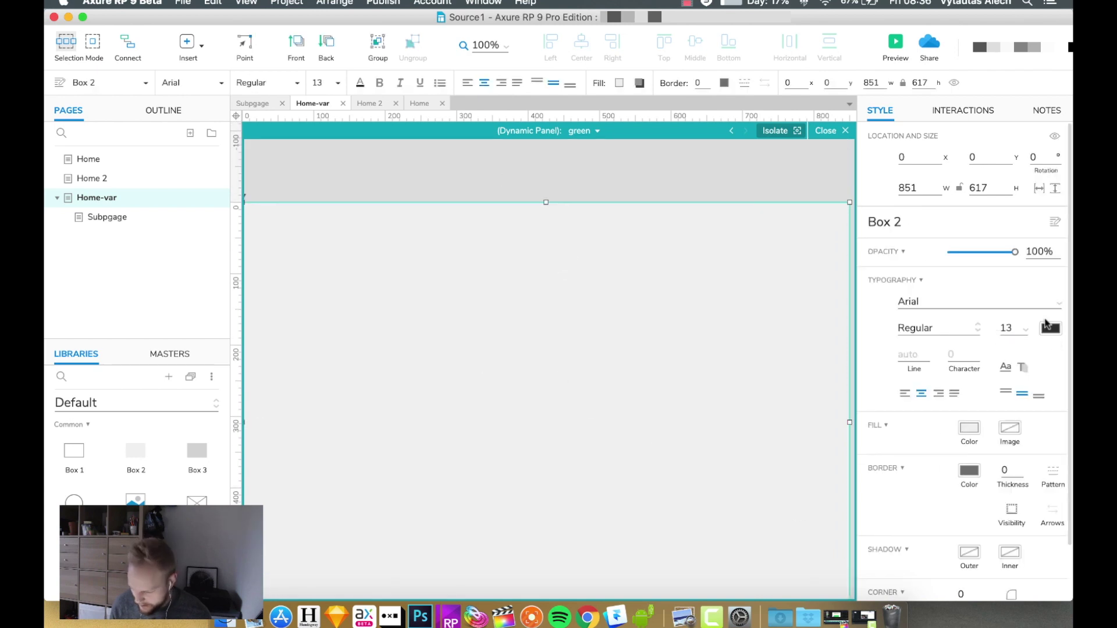
Step: Set the Box 2 widget's text color and solid fill to the recent bright green, and finish editing the dynamic panel
{"action": "left_click", "coordinate": [1046, 323]}
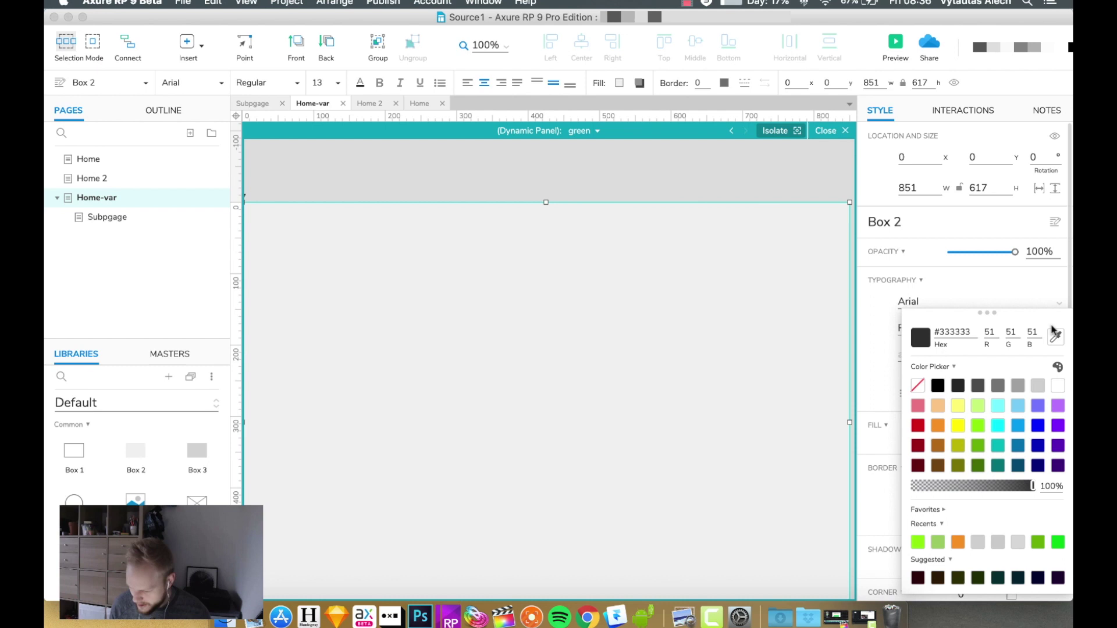
{"action": "left_click", "coordinate": [1058, 544]}
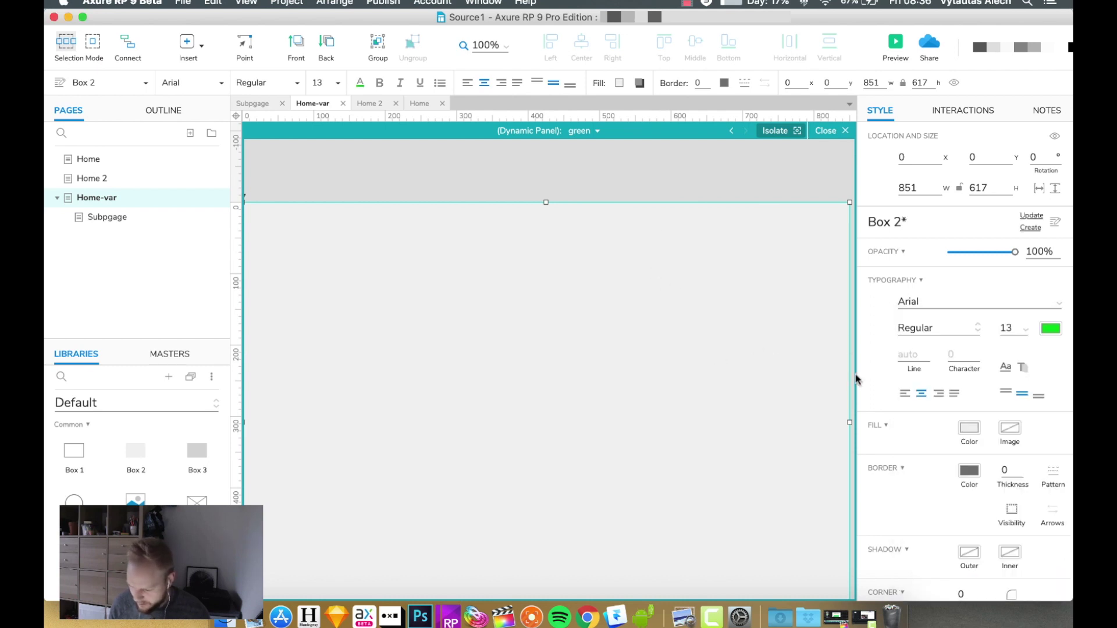
{"action": "left_click", "coordinate": [969, 470]}
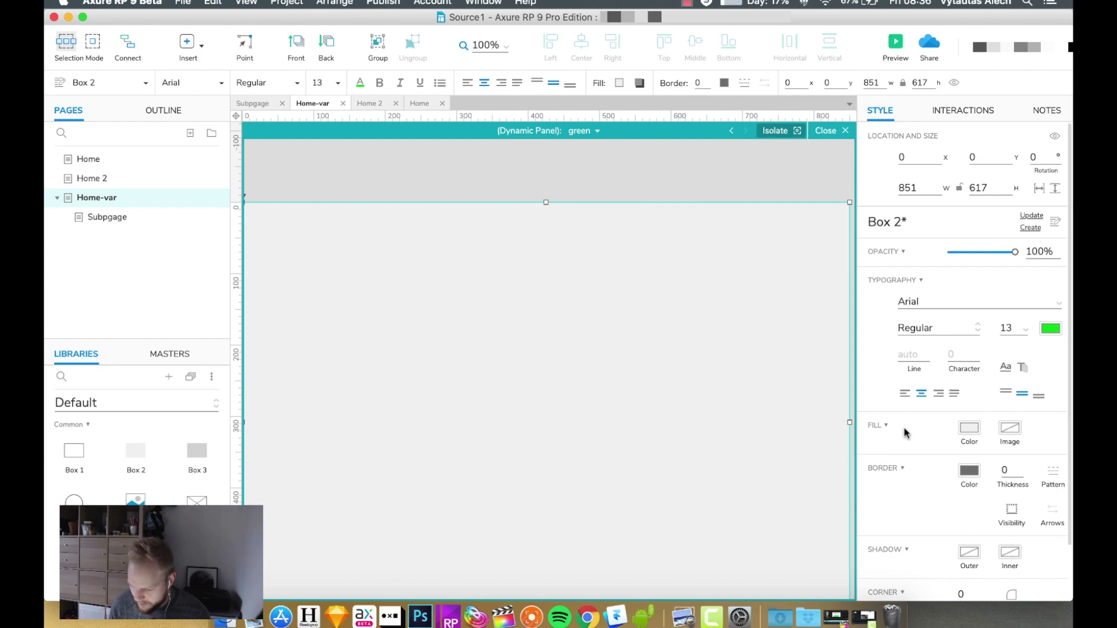
{"action": "left_click", "coordinate": [970, 428]}
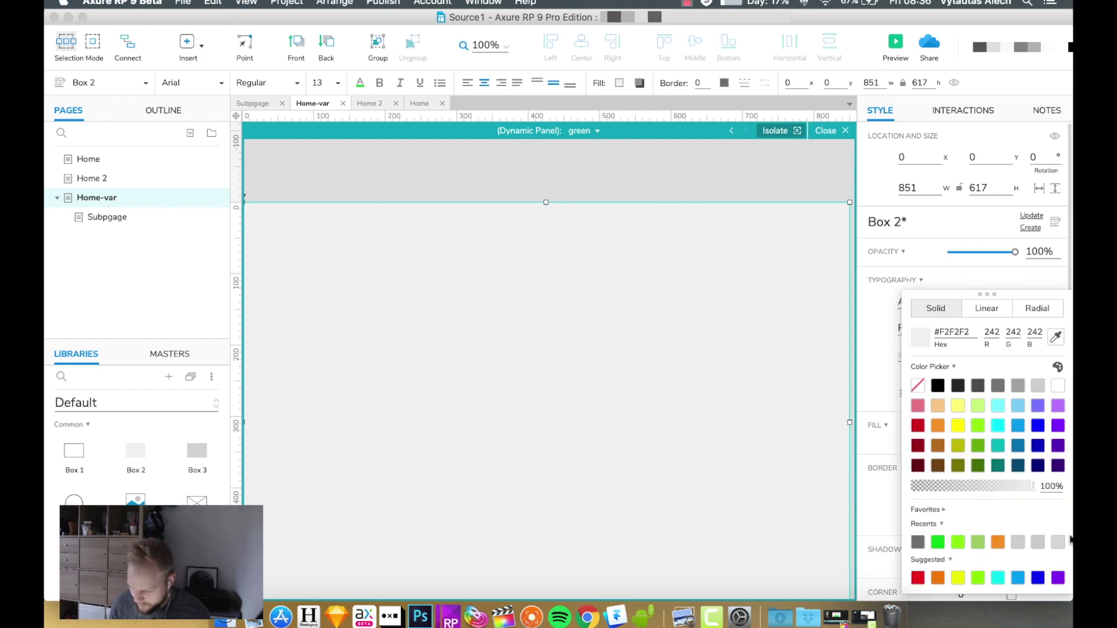
{"action": "left_click", "coordinate": [943, 542]}
{"action": "left_click", "coordinate": [553, 190]}
{"action": "scroll", "coordinate": [545, 249], "scroll_direction": "left", "scroll_amount": 2}
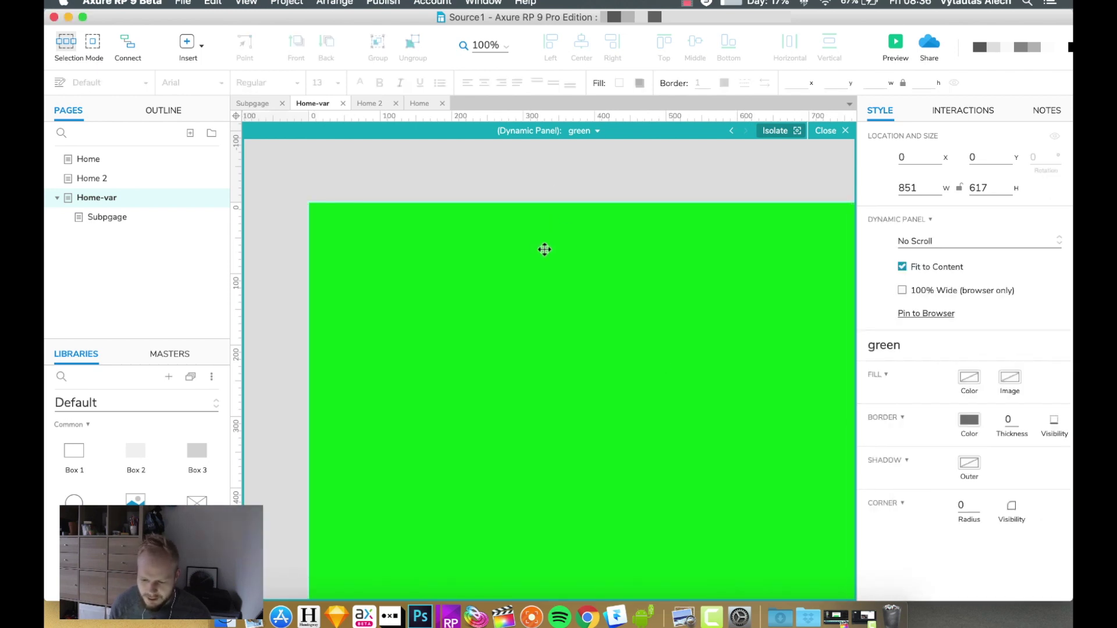
{"action": "left_click", "coordinate": [826, 130]}
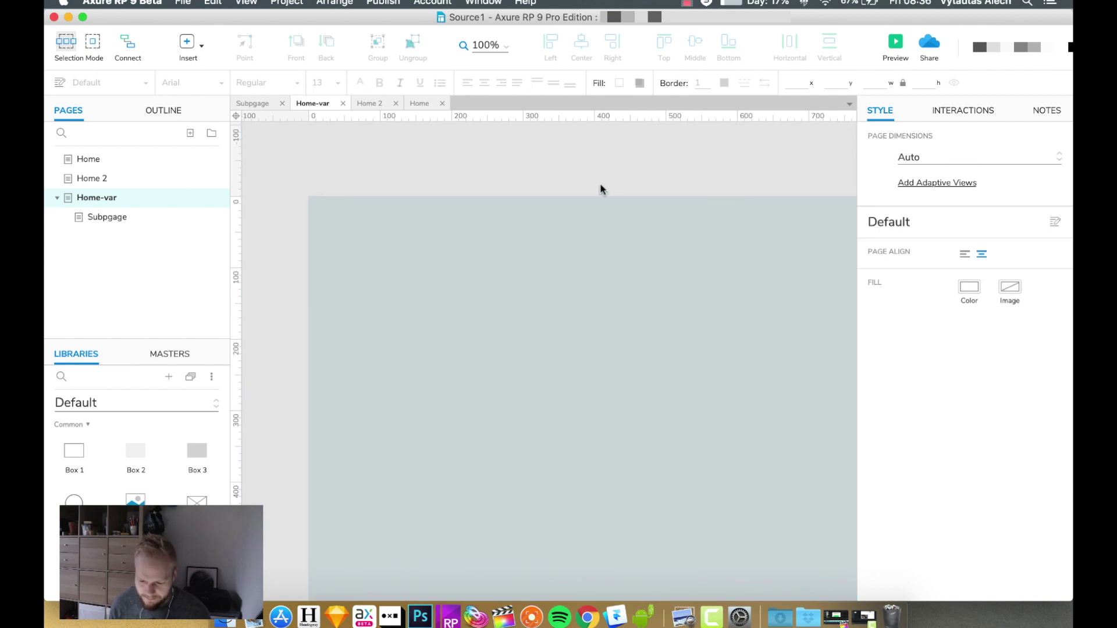
Step: Name the dynamic panel on the Home-var page ++BackgroundTheme
{"action": "left_click", "coordinate": [464, 326]}
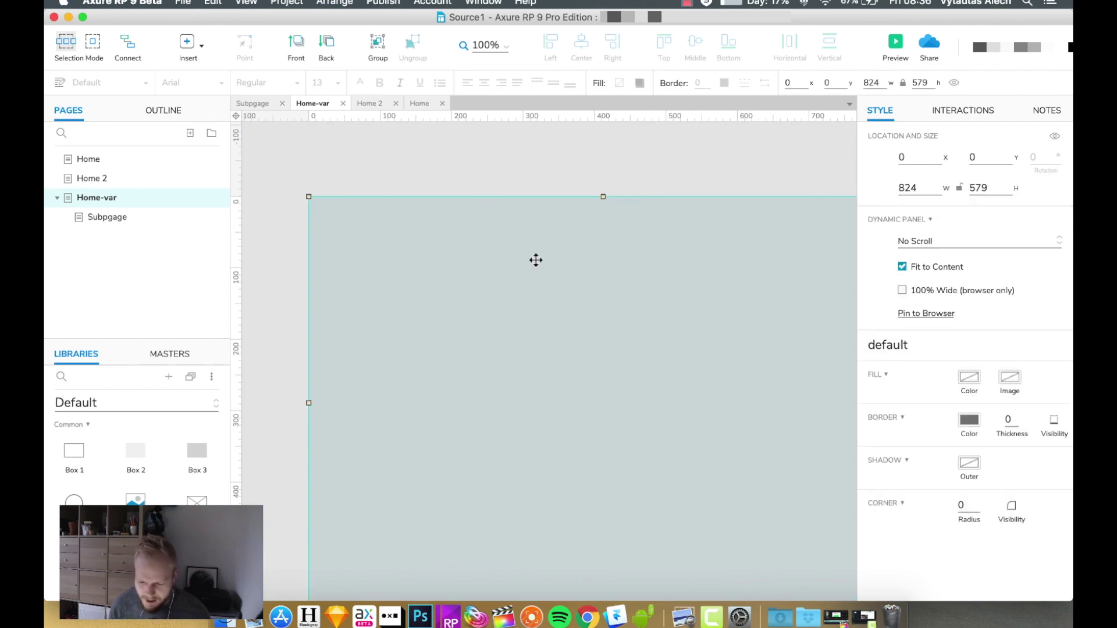
{"action": "left_click", "coordinate": [934, 114]}
{"action": "type", "text": "++BackgroundTheme"}
{"action": "key", "text": "Return"}
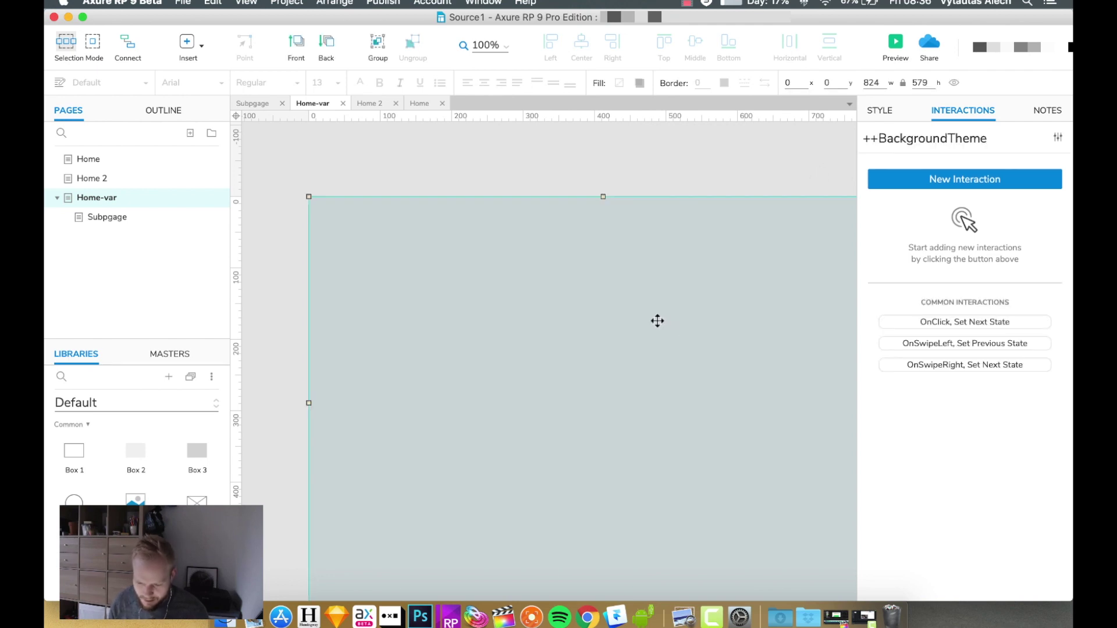
Step: Paste a copy of the ++BackgroundTheme dynamic panel onto the Subpgage page and return to the Home-var page
{"action": "left_click", "coordinate": [105, 221]}
{"action": "key", "text": "super+v"}
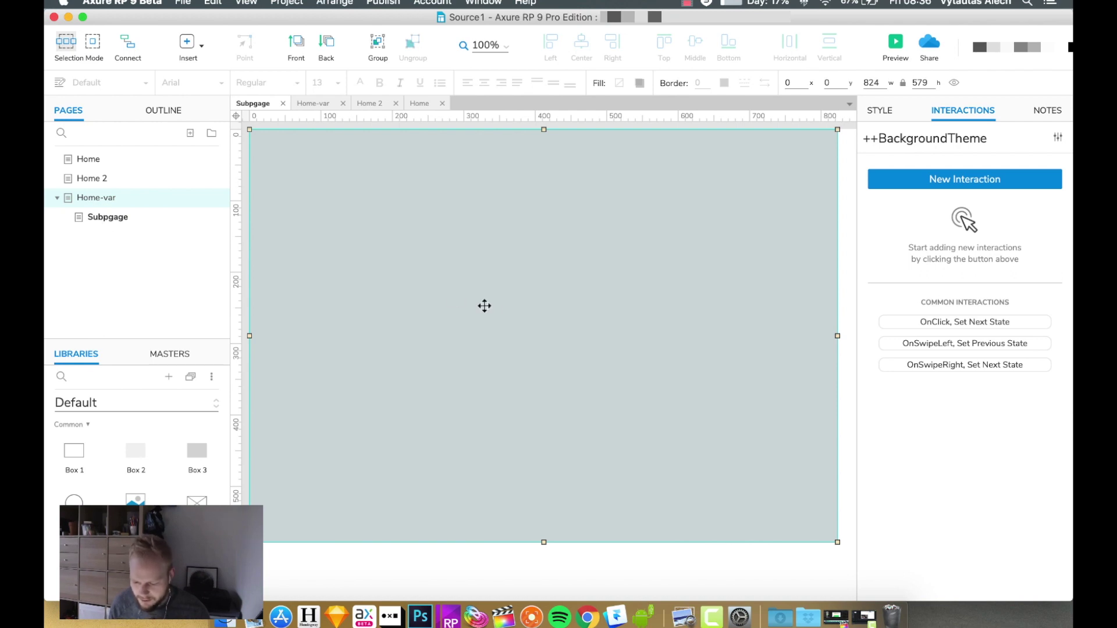
{"action": "left_click", "coordinate": [721, 588]}
{"action": "left_click", "coordinate": [541, 331]}
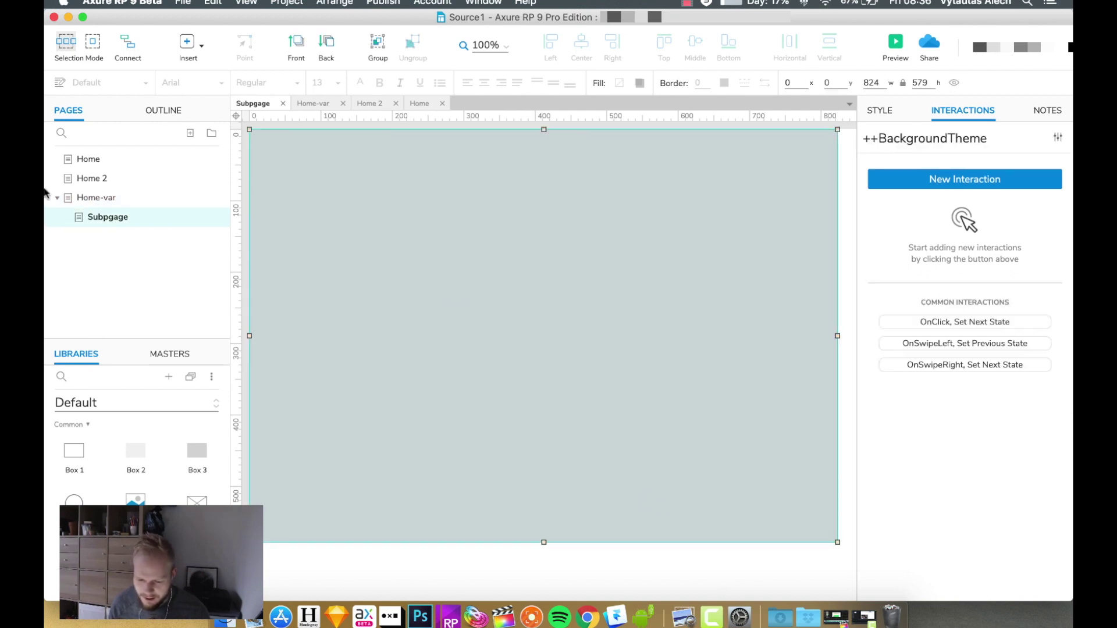
{"action": "left_click", "coordinate": [100, 200]}
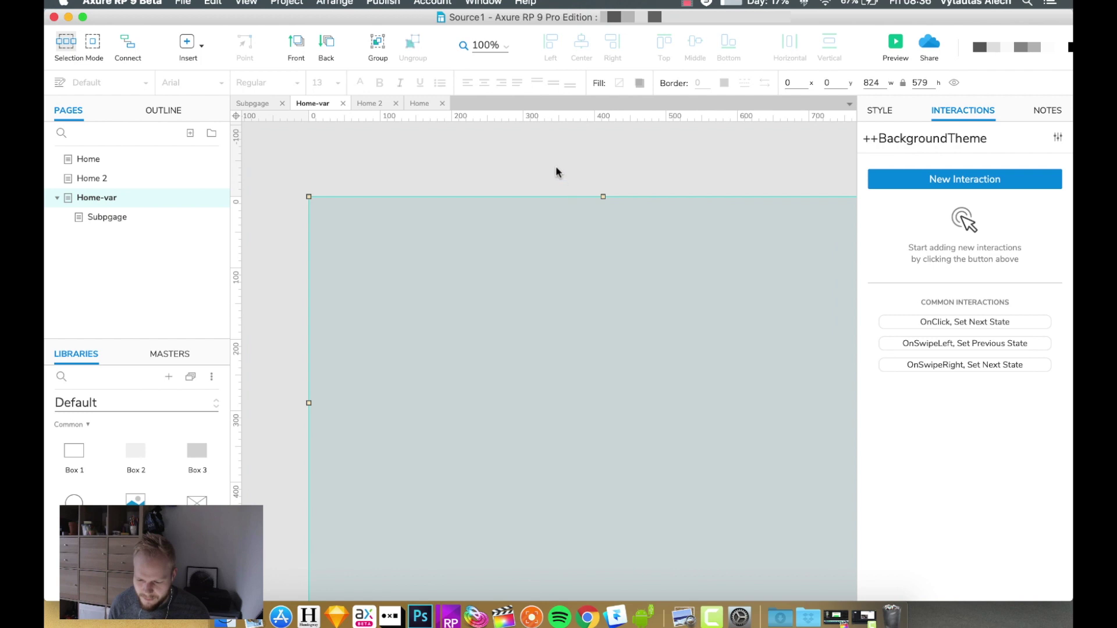
{"action": "left_click", "coordinate": [535, 185]}
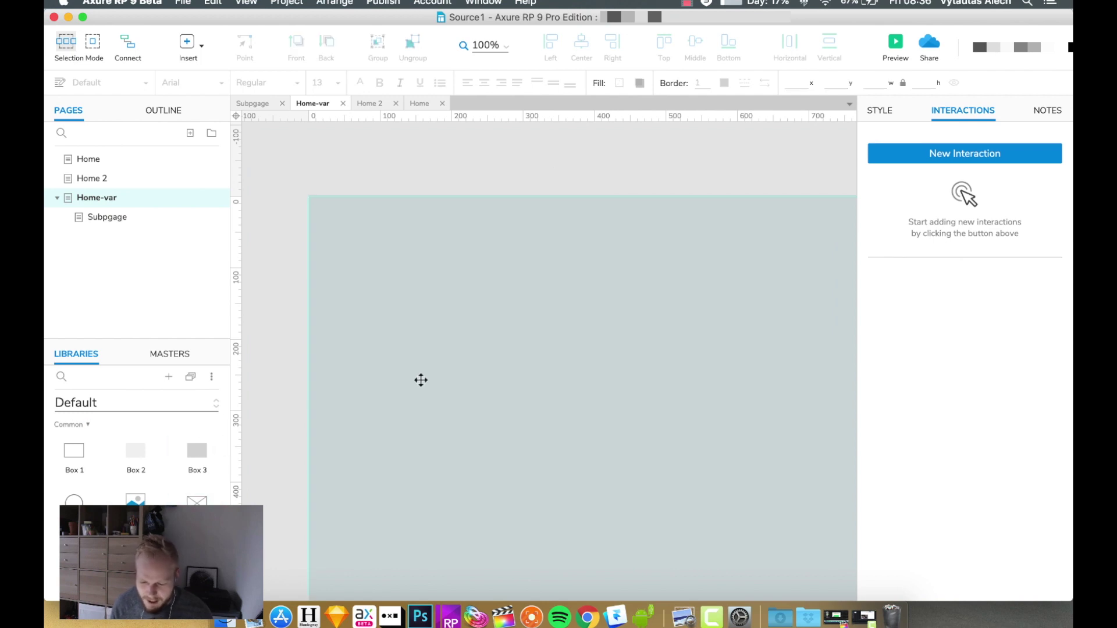
{"action": "scroll", "coordinate": [135, 469], "scroll_direction": "down", "scroll_amount": 2}
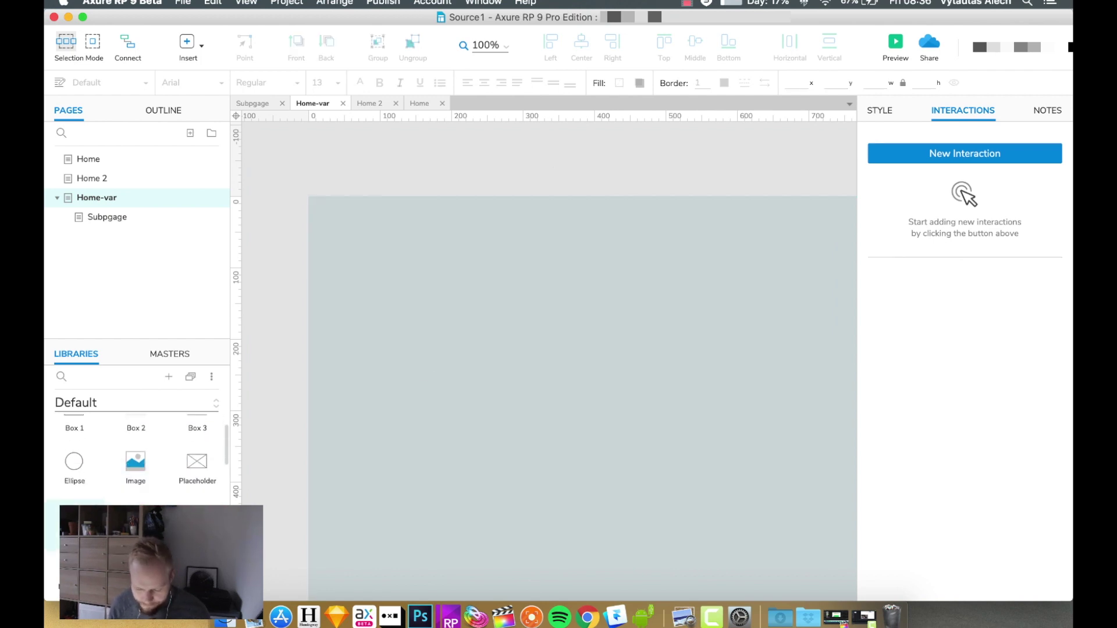
{"action": "left_click_drag", "start_coordinate": [75, 526], "coordinate": [321, 206]}
{"action": "left_click_drag", "start_coordinate": [421, 237], "coordinate": [390, 230]}
{"action": "left_click_drag", "start_coordinate": [136, 521], "coordinate": [399, 216]}
{"action": "left_click_drag", "start_coordinate": [496, 233], "coordinate": [471, 232]}
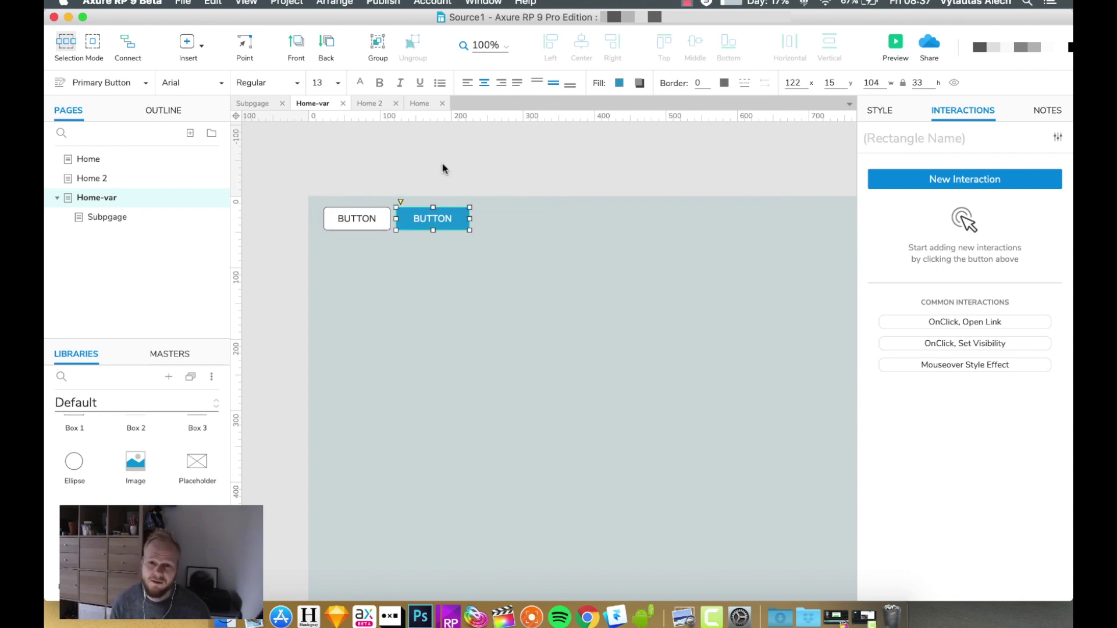
{"action": "left_click", "coordinate": [369, 219], "text": "shift"}
{"action": "key", "text": "Delete"}
Step: Place a droplist near the upper edge of the background panel on Home-var, at about x 95, y 15
{"action": "scroll", "coordinate": [152, 489], "scroll_direction": "down", "scroll_amount": 5}
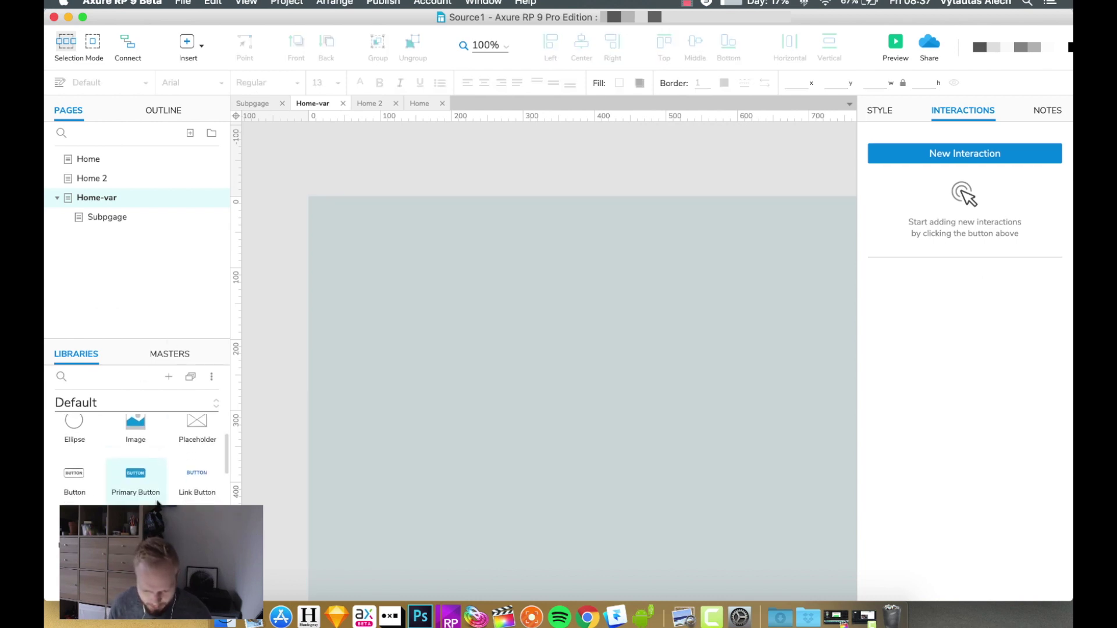
{"action": "scroll", "coordinate": [162, 499], "scroll_direction": "down", "scroll_amount": 6}
{"action": "left_click_drag", "start_coordinate": [196, 500], "coordinate": [316, 211]}
{"action": "left_click_drag", "start_coordinate": [539, 217], "coordinate": [412, 214]}
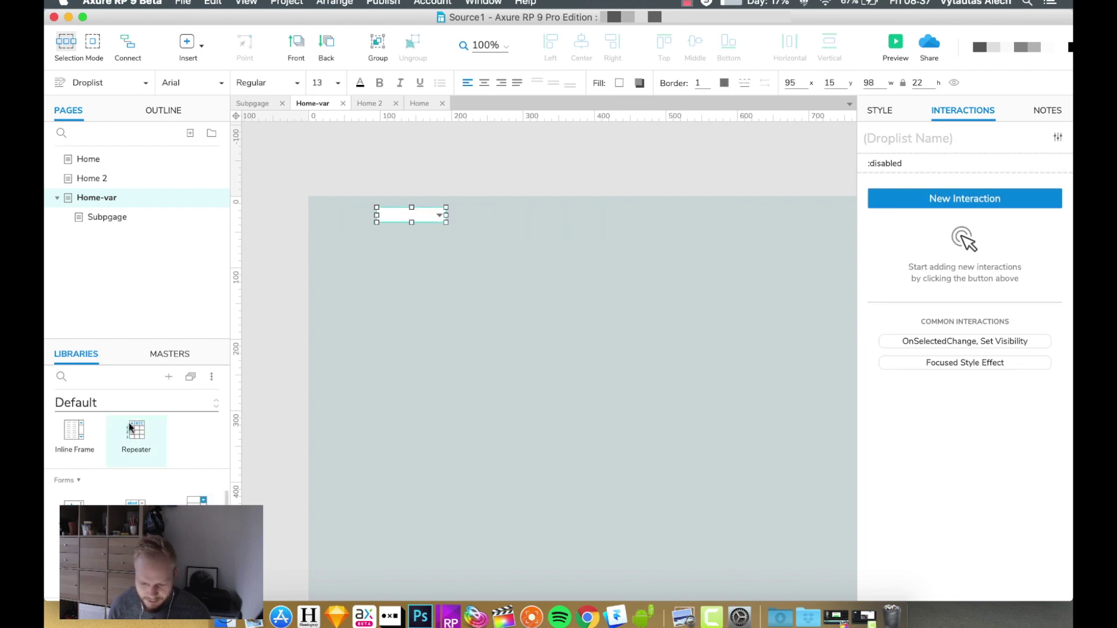
Step: Place a label at about x 23, y 18 in front of the droplist and set its text to Theme
{"action": "scroll", "coordinate": [124, 448], "scroll_direction": "up", "scroll_amount": 5}
{"action": "left_click_drag", "start_coordinate": [74, 544], "coordinate": [338, 214]}
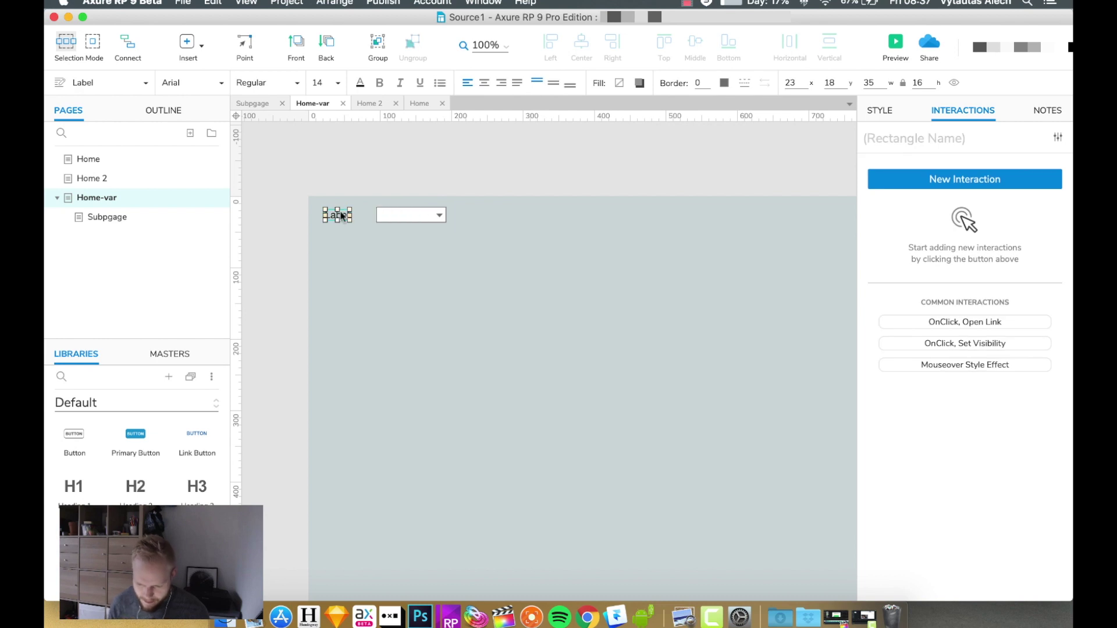
{"action": "double_click", "coordinate": [338, 214]}
{"action": "type", "text": "Theme"}
Step: Move the droplist closer to the Theme label and align it at about x 83, y 18
{"action": "left_click", "coordinate": [413, 217]}
{"action": "left_click", "coordinate": [419, 216]}
{"action": "left_click_drag", "start_coordinate": [418, 217], "coordinate": [419, 219]}
{"action": "left_click", "coordinate": [424, 180]}
{"action": "left_click", "coordinate": [348, 216]}
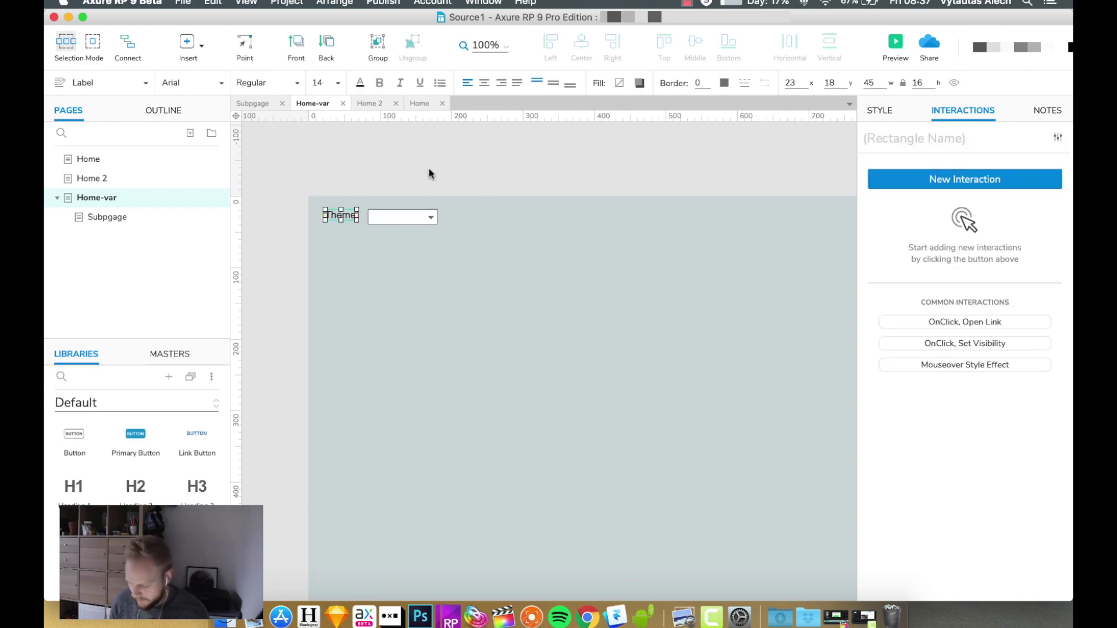
Step: Add the options Light and Green to the droplist and make Light the default selection
{"action": "double_click", "coordinate": [414, 217]}
{"action": "left_click", "coordinate": [469, 242]}
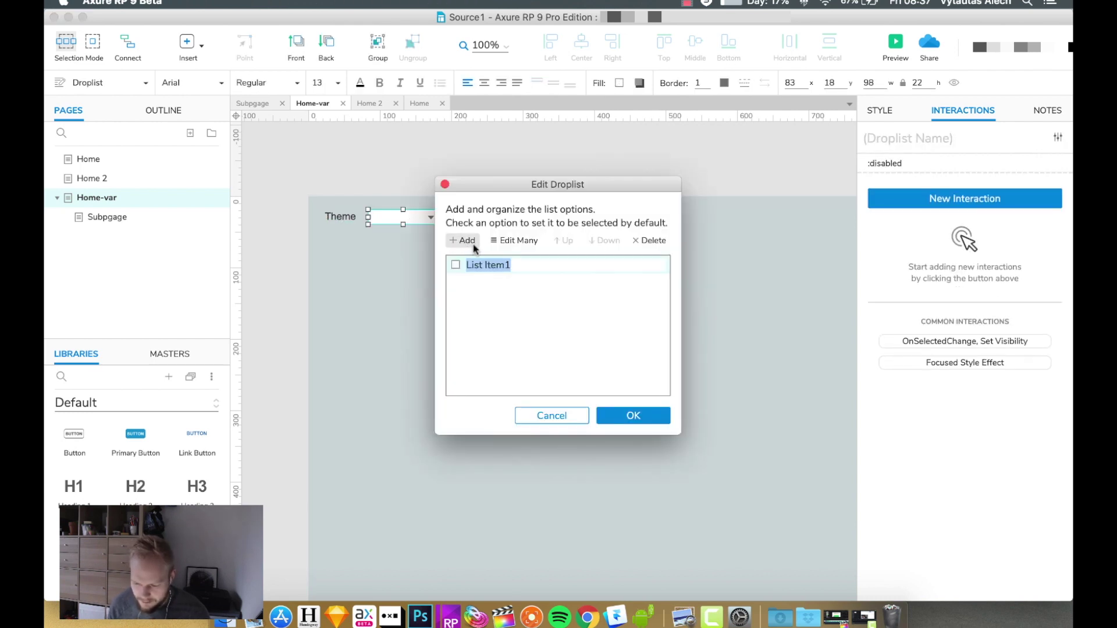
{"action": "type", "text": "Light"}
{"action": "key", "text": "Return"}
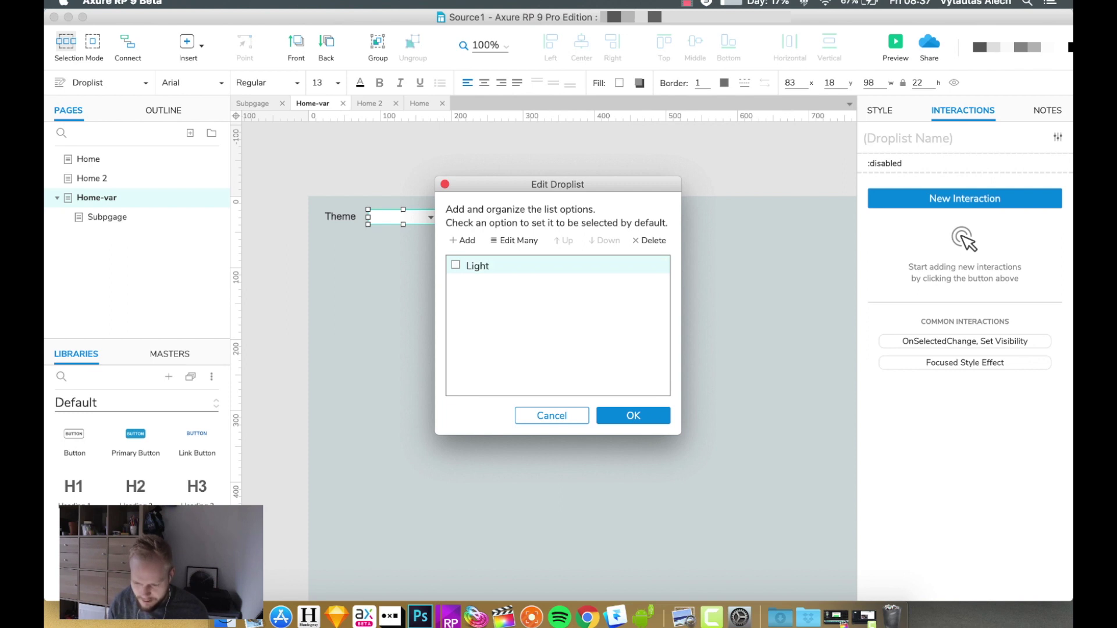
{"action": "left_click", "coordinate": [463, 241]}
{"action": "type", "text": "D"}
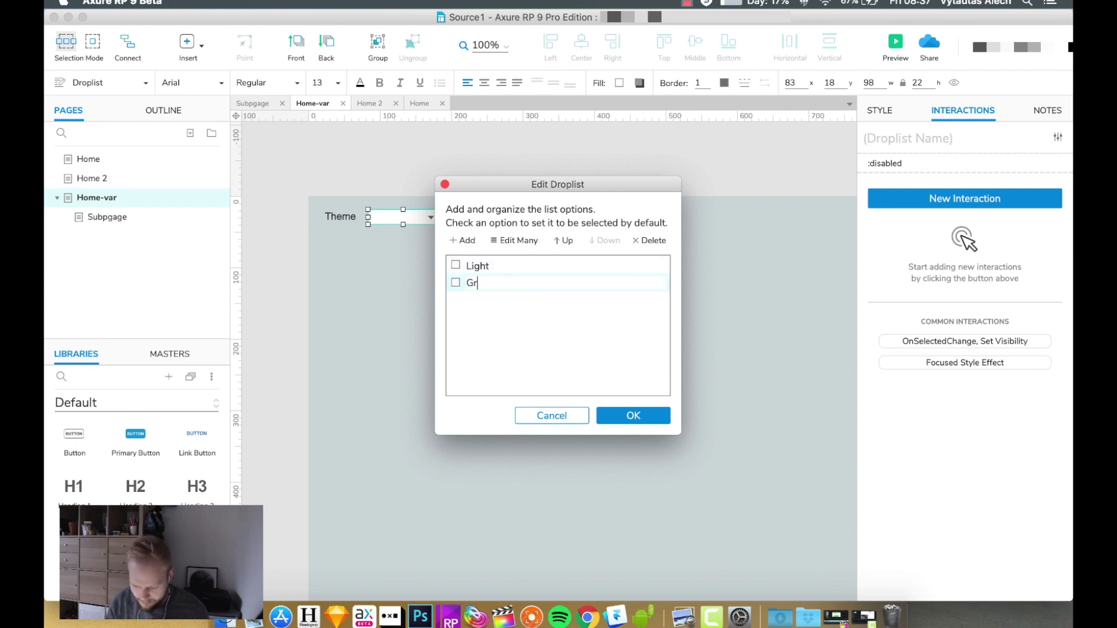
{"action": "type", "text": "reen"}
{"action": "left_click", "coordinate": [456, 265]}
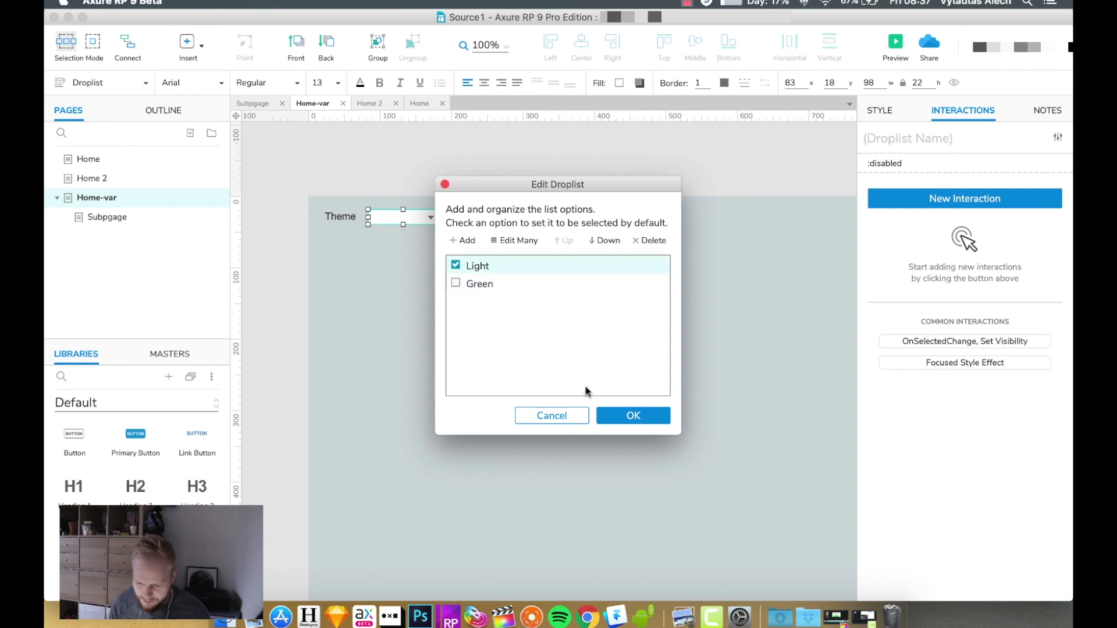
{"action": "left_click", "coordinate": [629, 416]}
{"action": "left_click", "coordinate": [405, 163]}
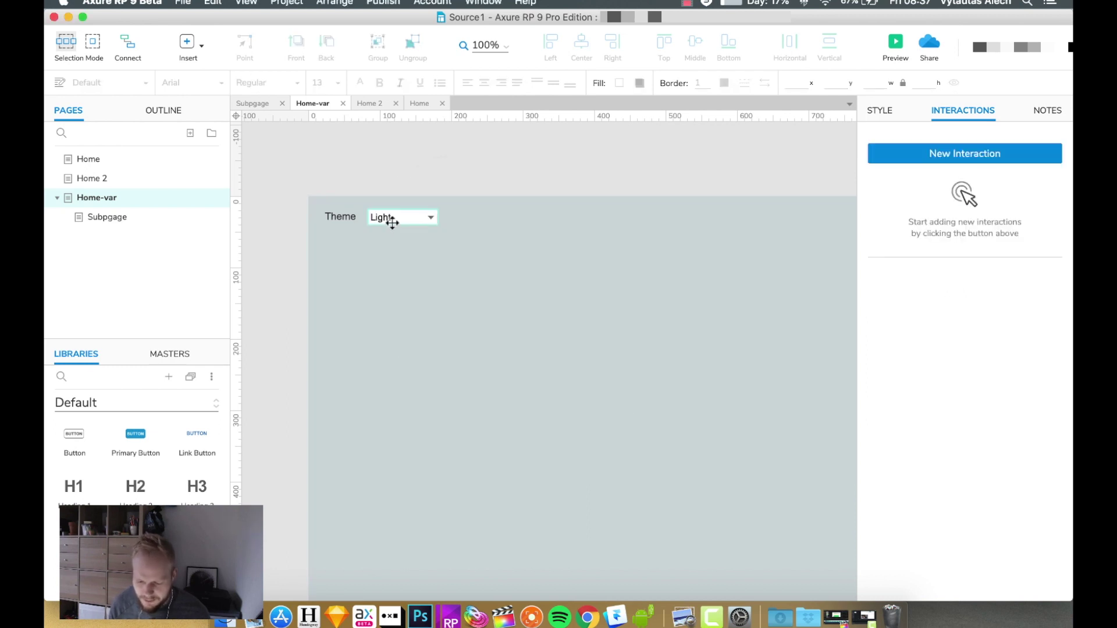
Step: Add an OnSelectionChange interaction to the droplist with a Set Panel State action targeting ++BackgroundTheme
{"action": "left_click", "coordinate": [414, 217]}
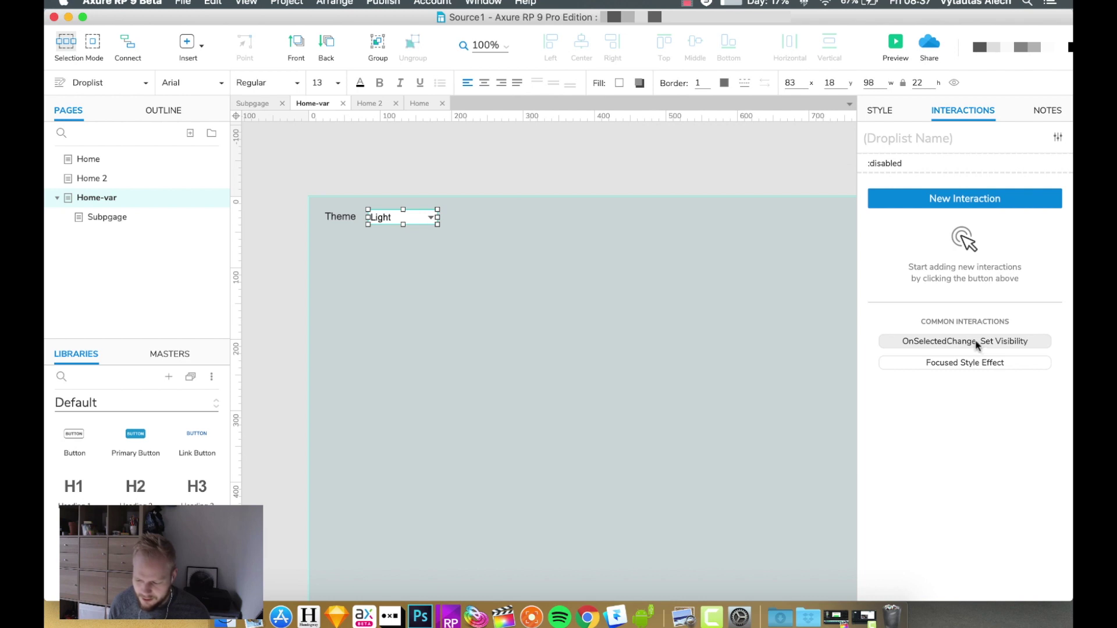
{"action": "left_click", "coordinate": [968, 200]}
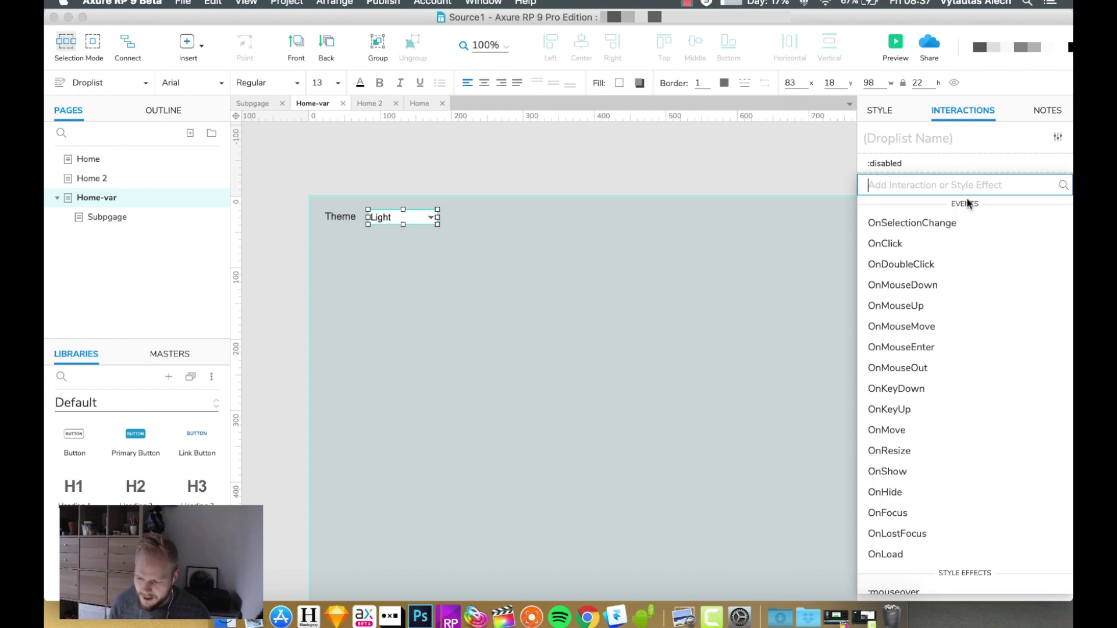
{"action": "left_click", "coordinate": [915, 228]}
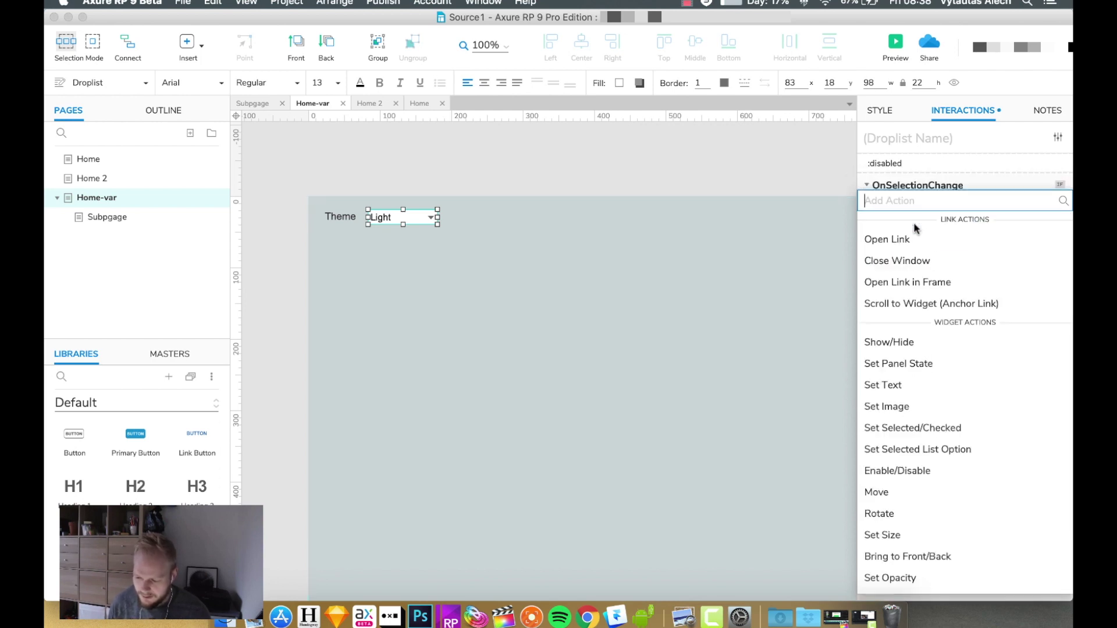
{"action": "left_click", "coordinate": [921, 363]}
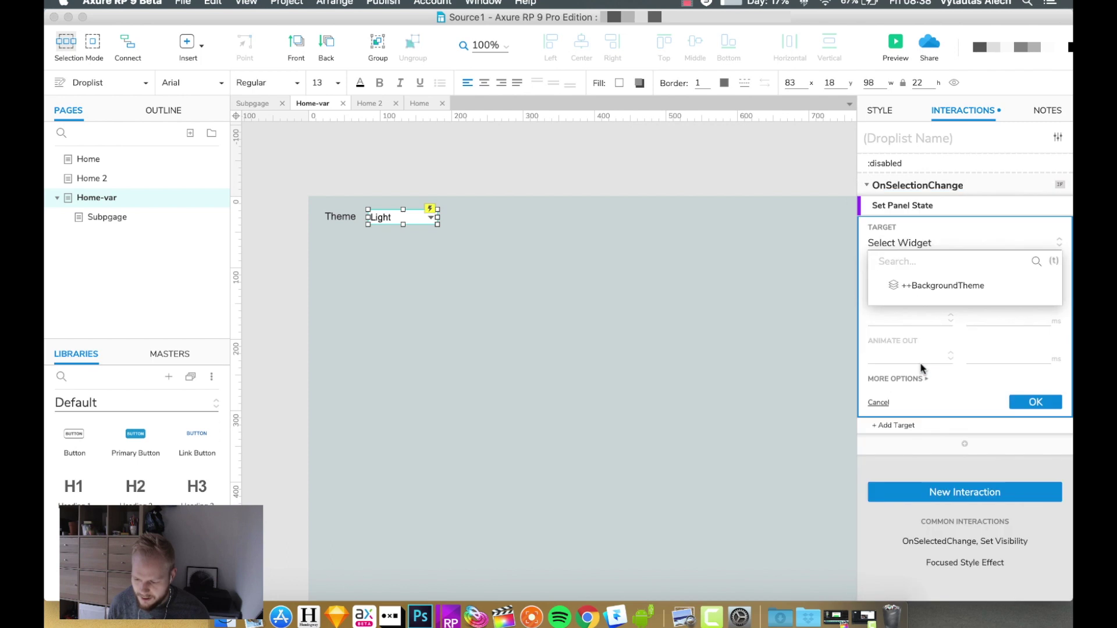
{"action": "left_click", "coordinate": [919, 286]}
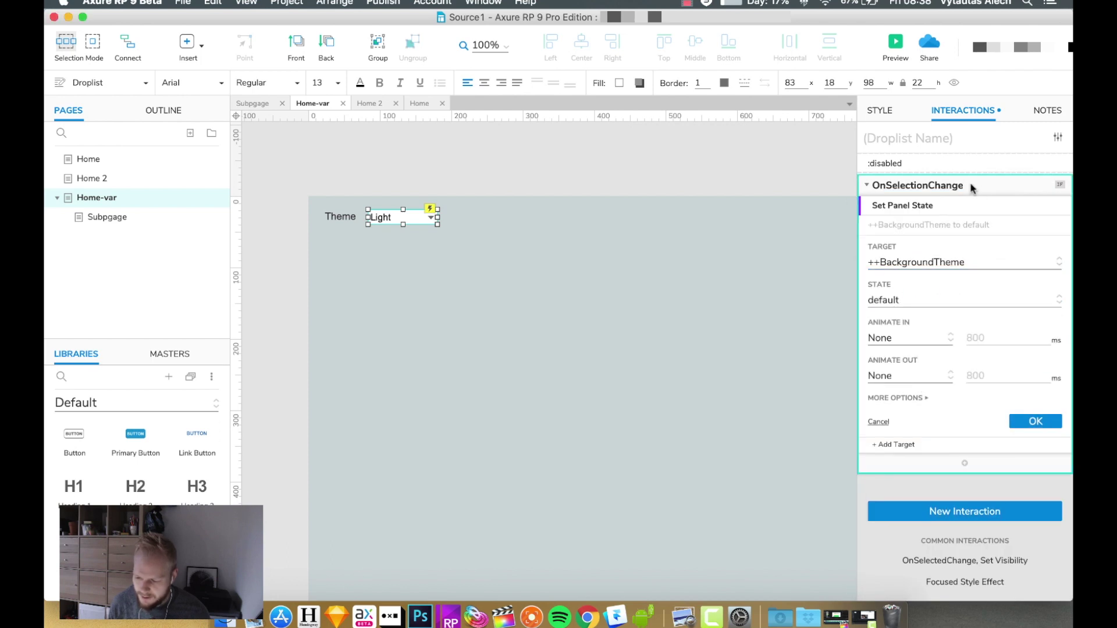
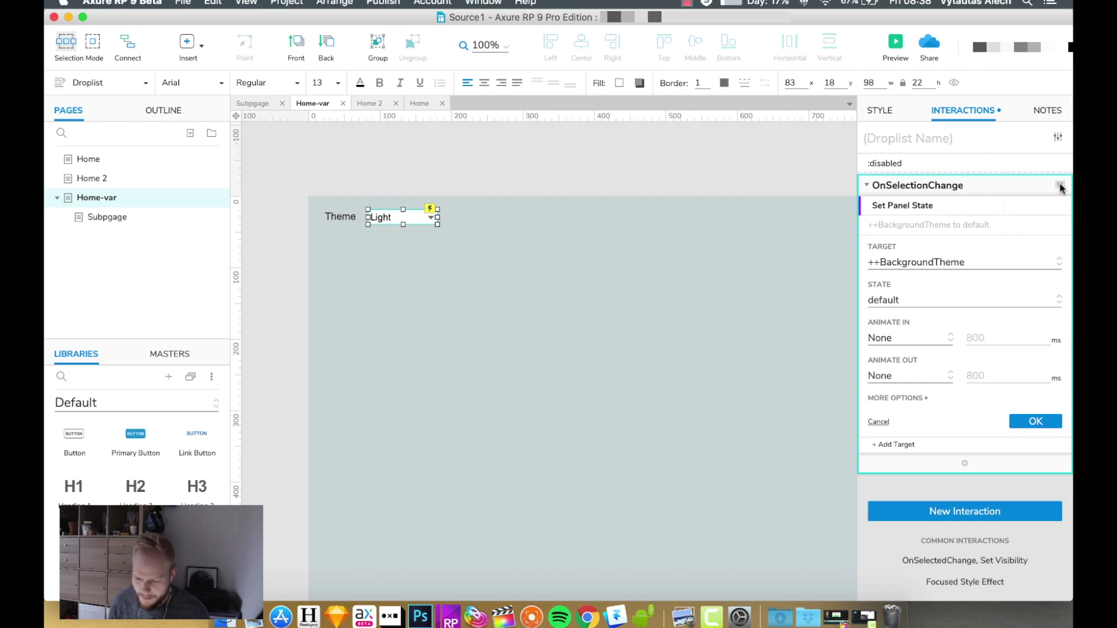
Step: Add the condition that the selected option of This equals Light, and confirm the action with the panel state default
{"action": "left_click", "coordinate": [1060, 185]}
{"action": "left_click", "coordinate": [329, 225]}
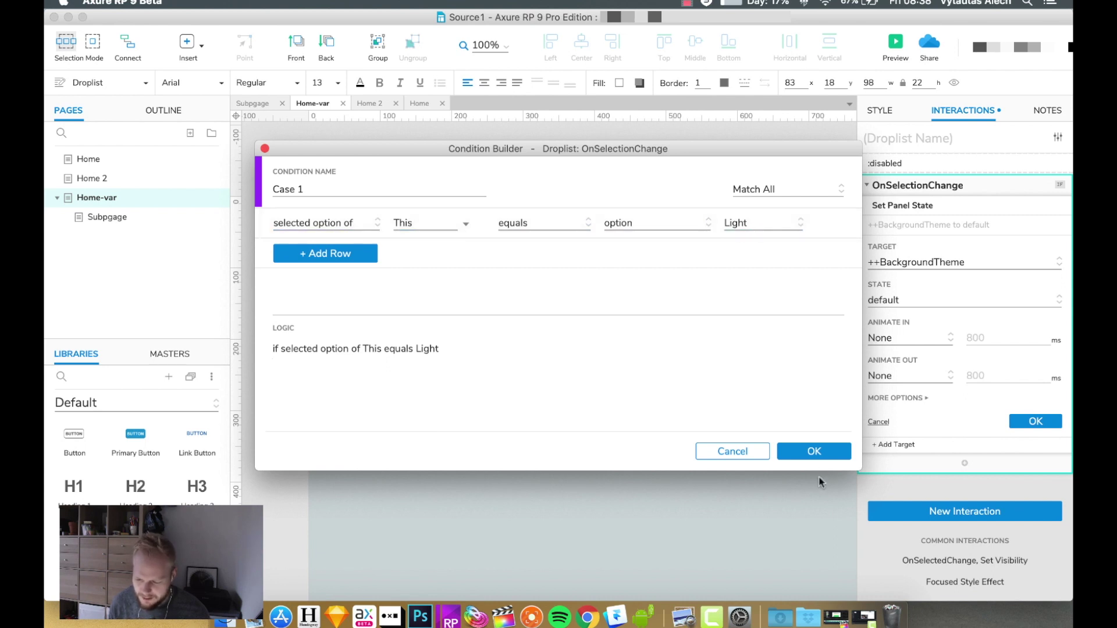
{"action": "left_click", "coordinate": [821, 457]}
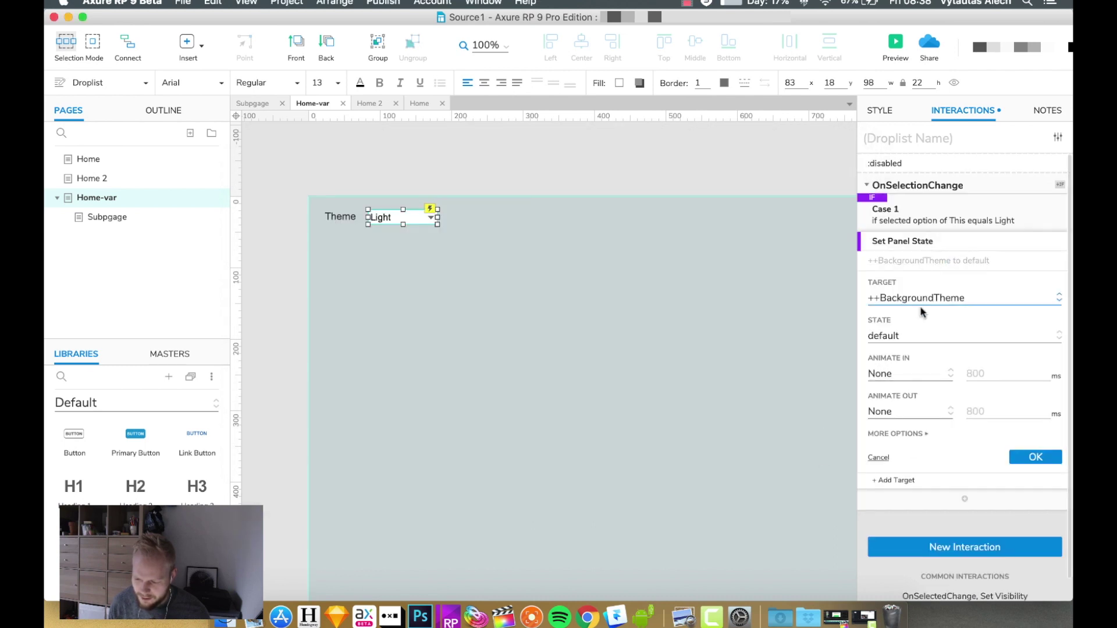
{"action": "left_click", "coordinate": [922, 337]}
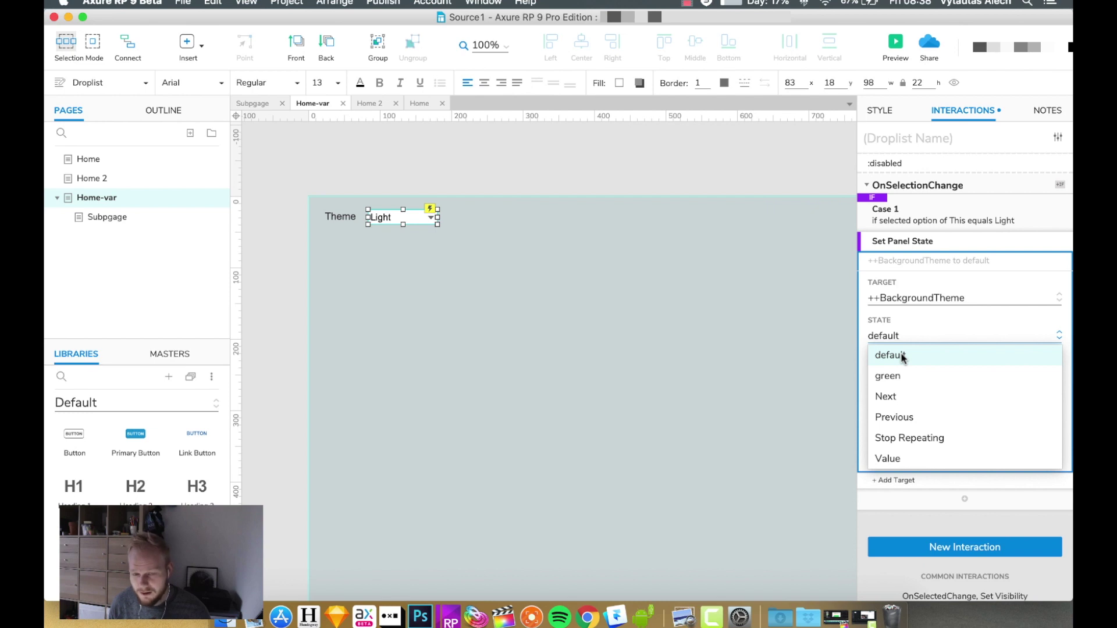
{"action": "left_click", "coordinate": [903, 356]}
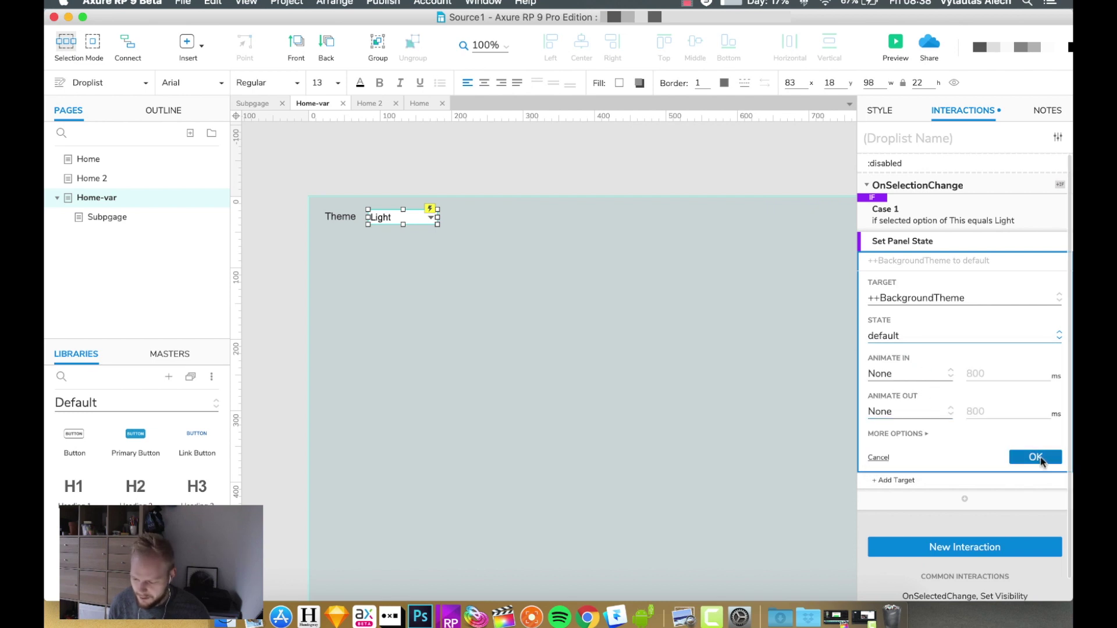
{"action": "left_click", "coordinate": [1041, 456]}
Step: Duplicate Case 1 of the droplist's OnSelectionChange event and switch the copy from ELSE to IF
{"action": "left_click", "coordinate": [970, 209]}
{"action": "key", "text": "super+d"}
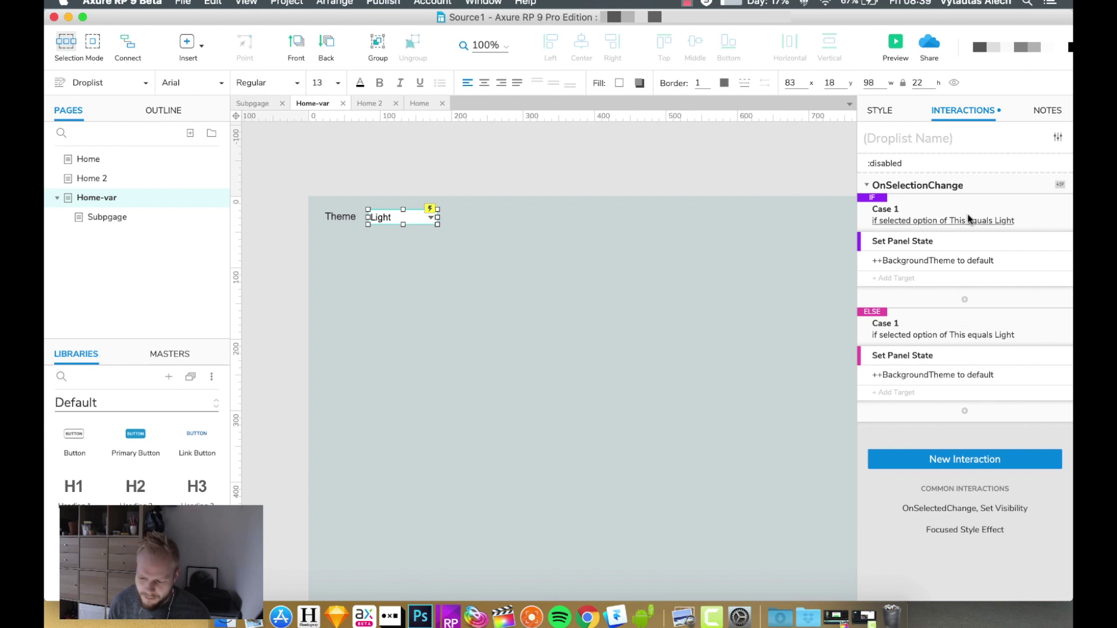
{"action": "left_click", "coordinate": [957, 205]}
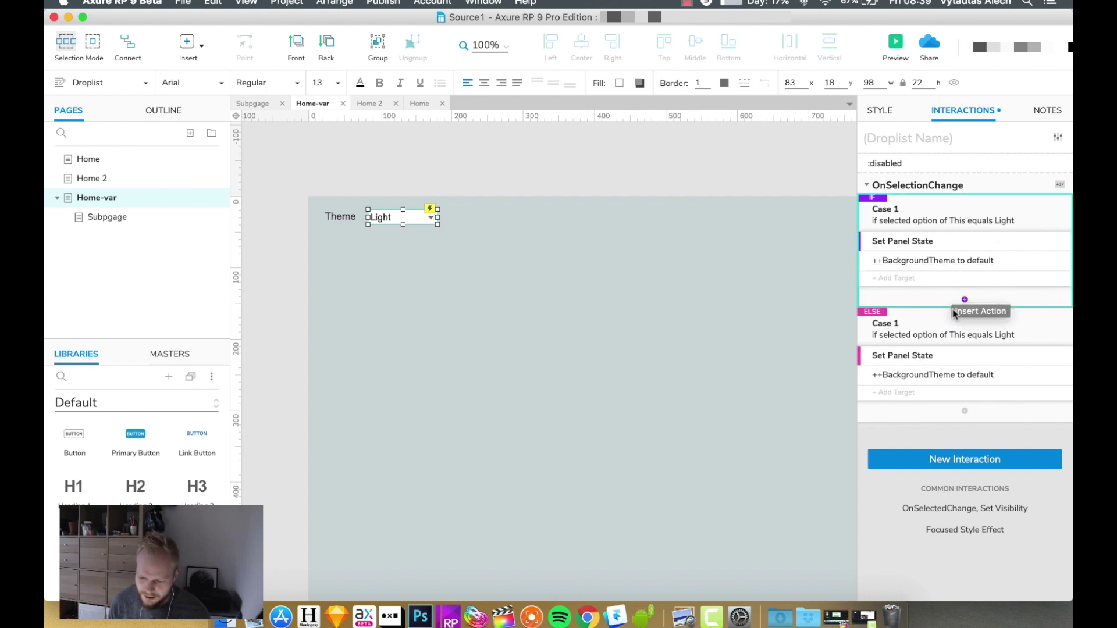
{"action": "left_click", "coordinate": [984, 320]}
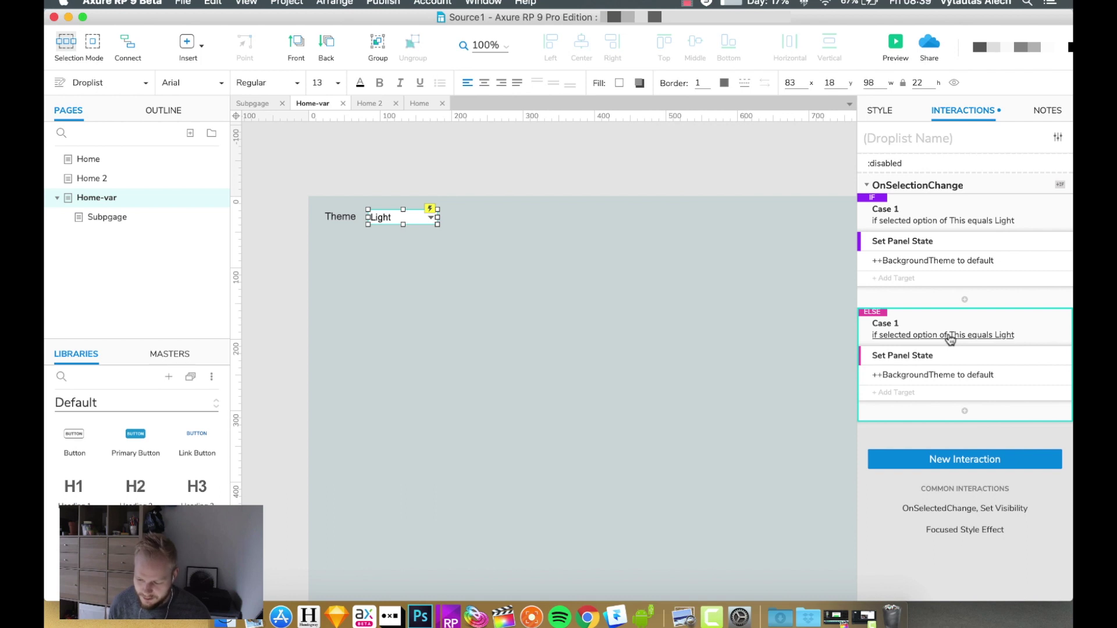
{"action": "right_click", "coordinate": [982, 317]}
{"action": "left_click", "coordinate": [943, 419]}
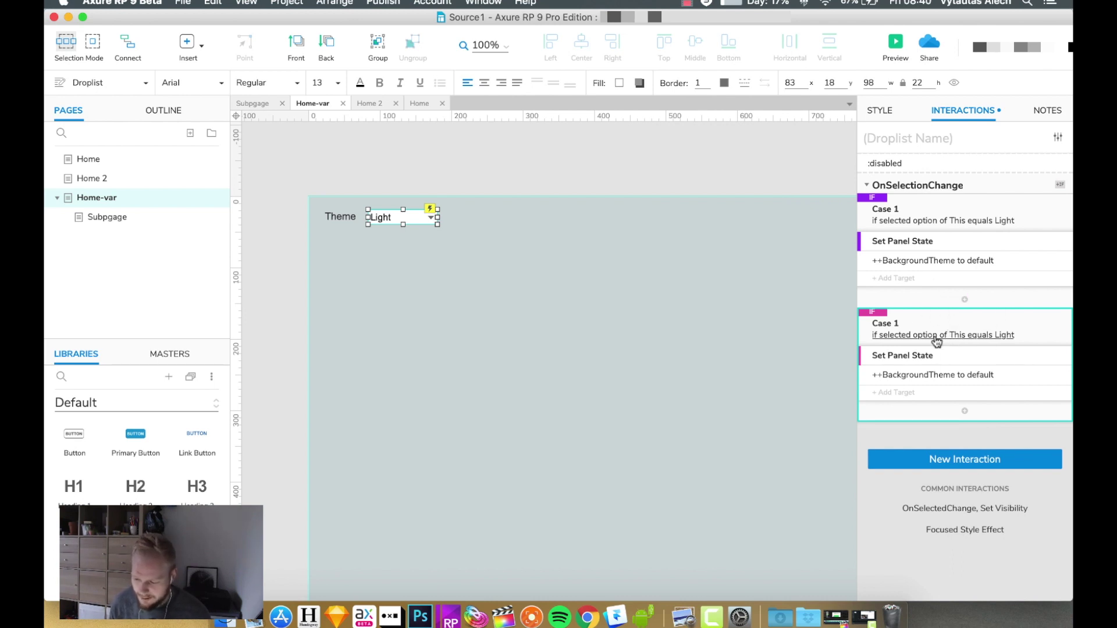
Step: Change the duplicated case's condition to equal the option Green and set its ++BackgroundTheme panel state to green
{"action": "left_click", "coordinate": [917, 336]}
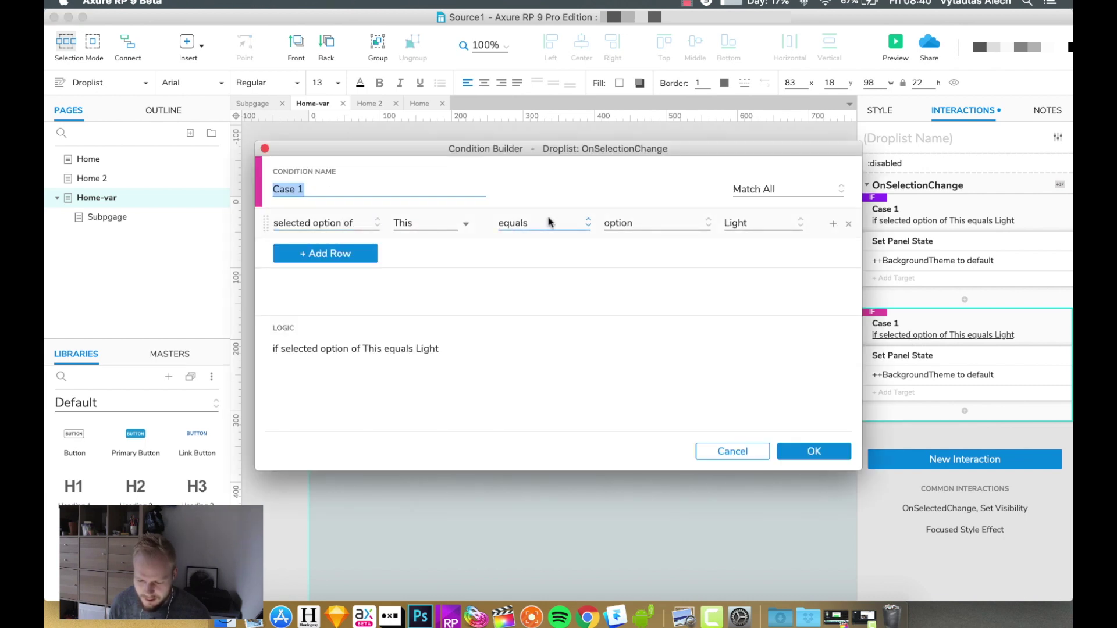
{"action": "left_click", "coordinate": [751, 224]}
{"action": "left_click", "coordinate": [754, 263]}
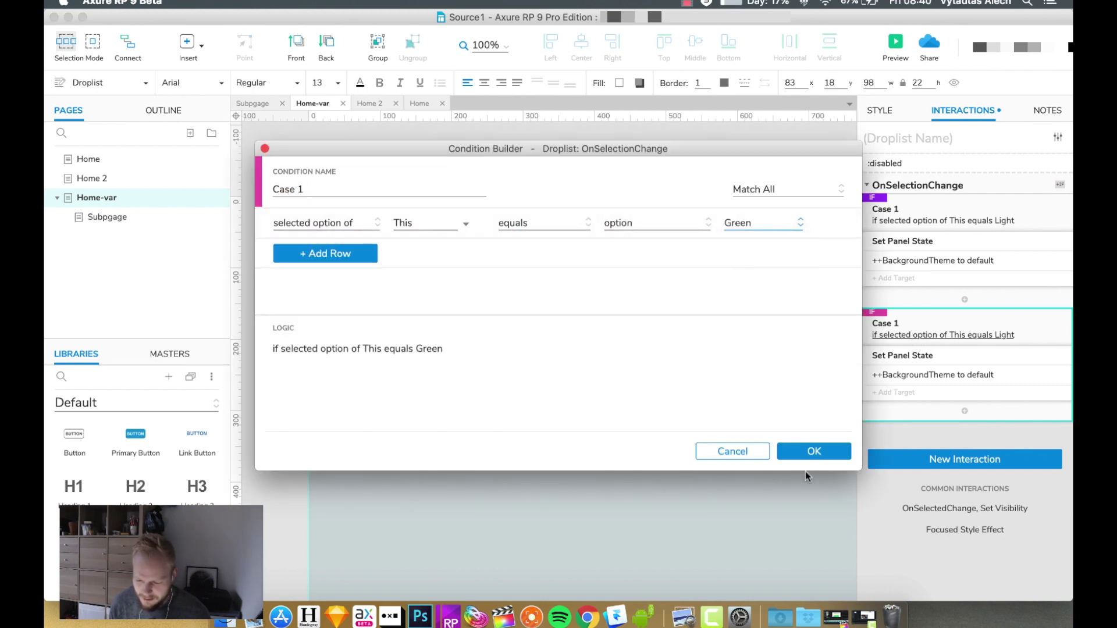
{"action": "left_click", "coordinate": [813, 451]}
{"action": "left_click", "coordinate": [944, 377]}
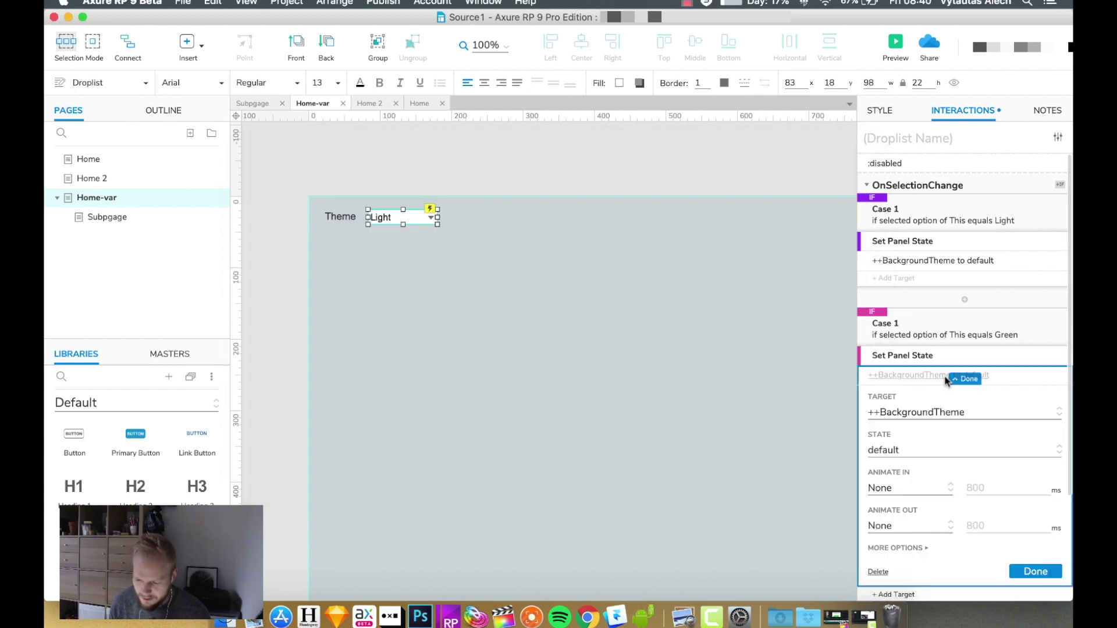
{"action": "left_click", "coordinate": [910, 457]}
{"action": "left_click", "coordinate": [903, 491]}
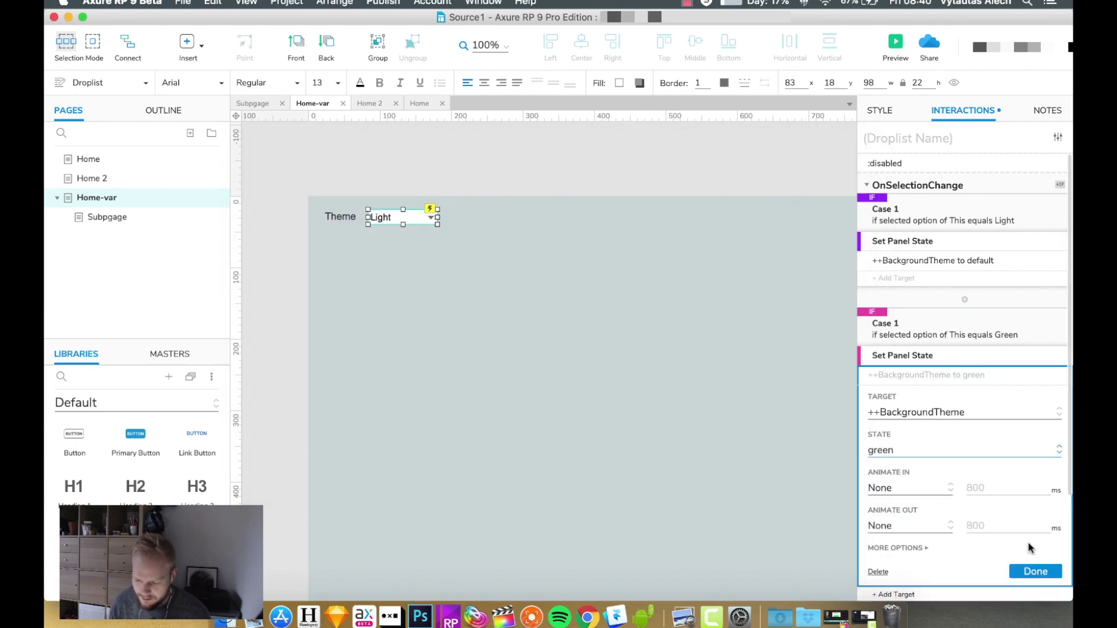
{"action": "left_click", "coordinate": [1035, 571]}
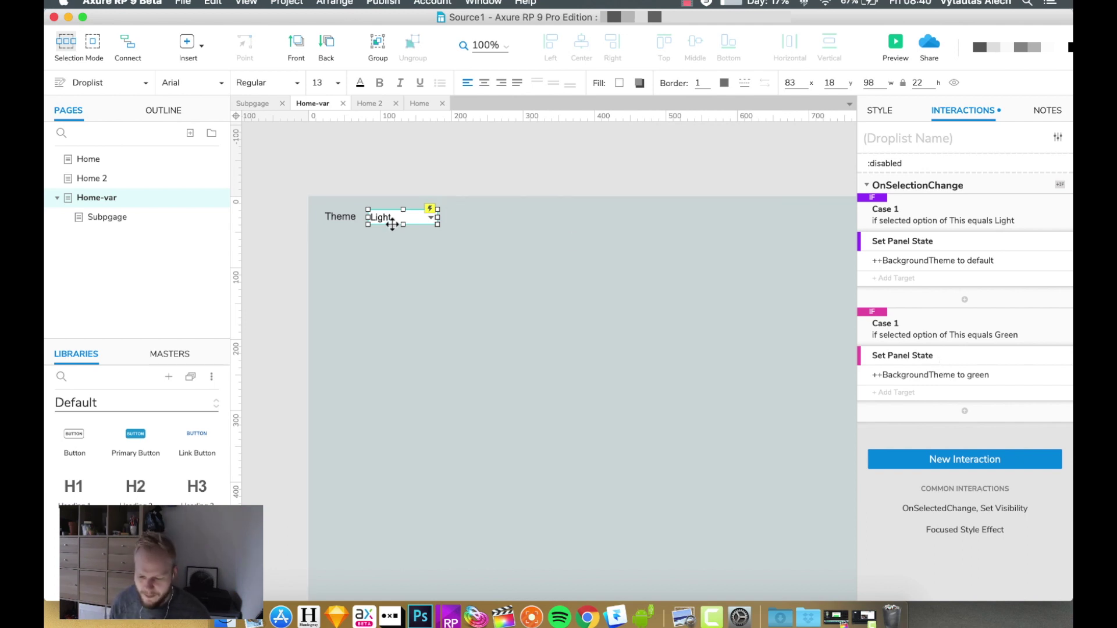
Step: Preview the Home-var page in the browser
{"action": "left_click", "coordinate": [895, 43]}
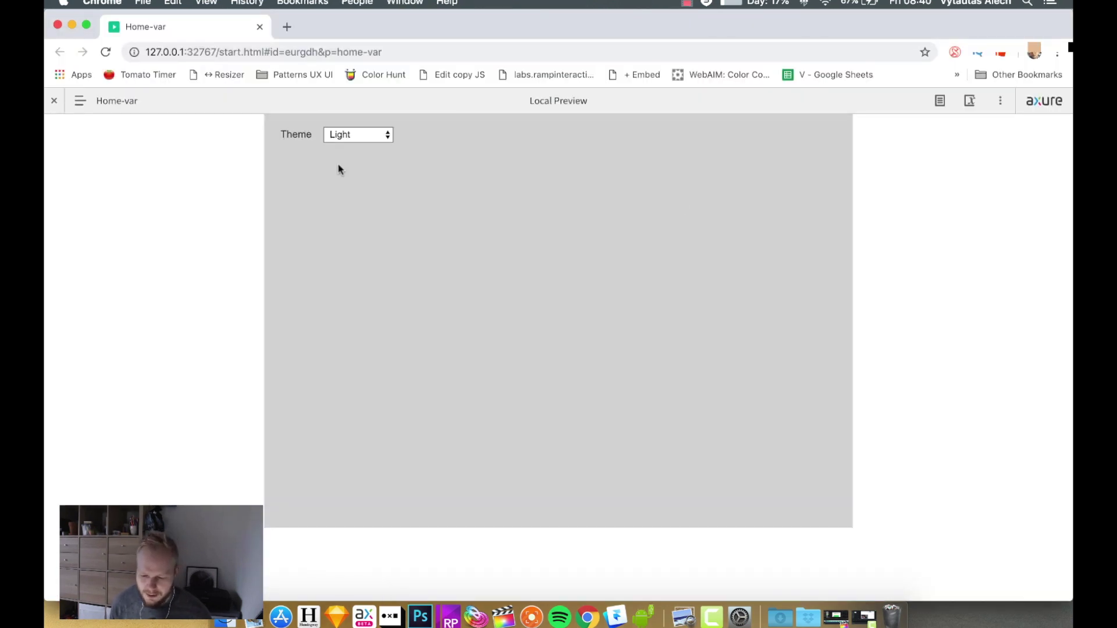
Step: Test the Theme droplist in the preview by switching repeatedly between Green and Light, ending on Green
{"action": "left_click", "coordinate": [359, 135]}
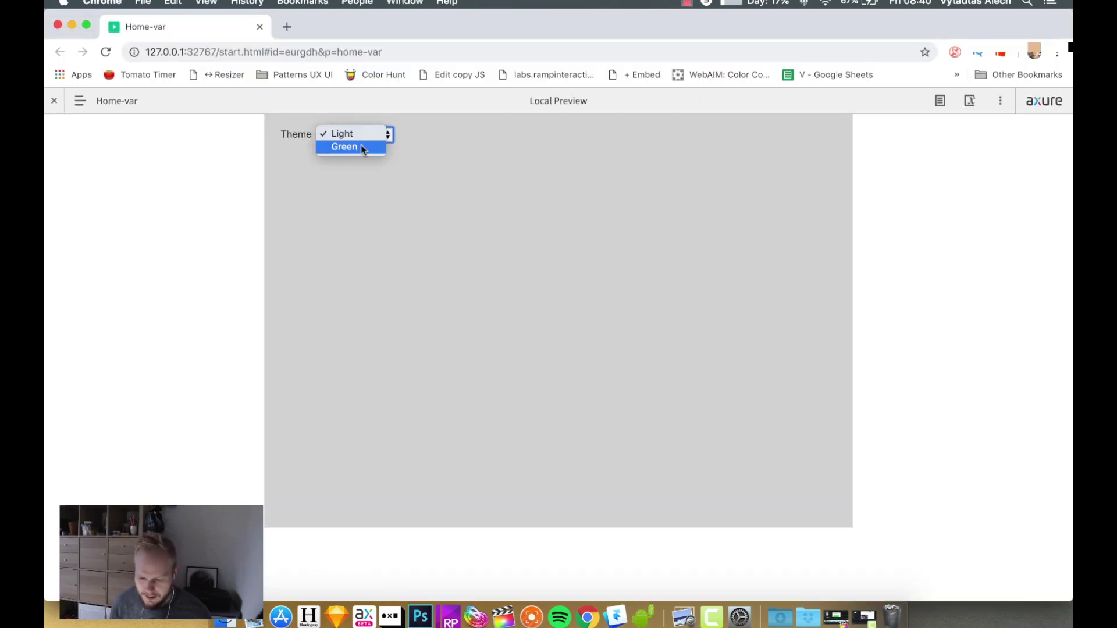
{"action": "left_click", "coordinate": [364, 146]}
{"action": "left_click", "coordinate": [366, 137]}
{"action": "key", "text": "Up"}
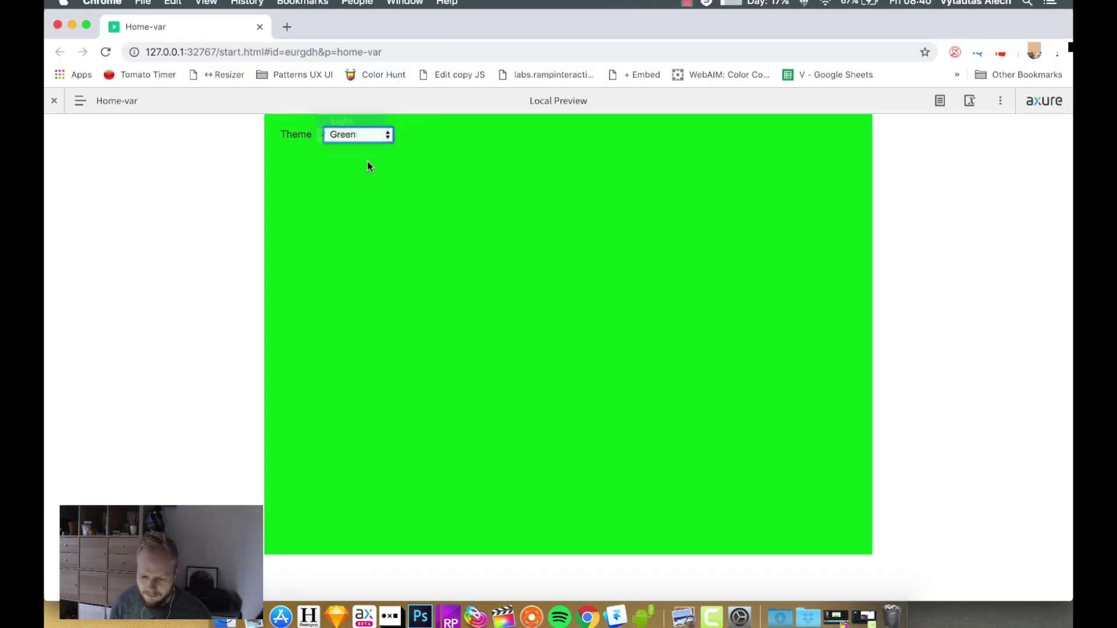
{"action": "key", "text": "Return"}
{"action": "left_click", "coordinate": [368, 144]}
{"action": "left_click", "coordinate": [367, 149]}
{"action": "left_click", "coordinate": [364, 140]}
{"action": "left_click", "coordinate": [362, 141]}
{"action": "left_click", "coordinate": [362, 142]}
{"action": "left_click", "coordinate": [349, 152]}
{"action": "left_click", "coordinate": [341, 139]}
{"action": "left_click", "coordinate": [345, 121]}
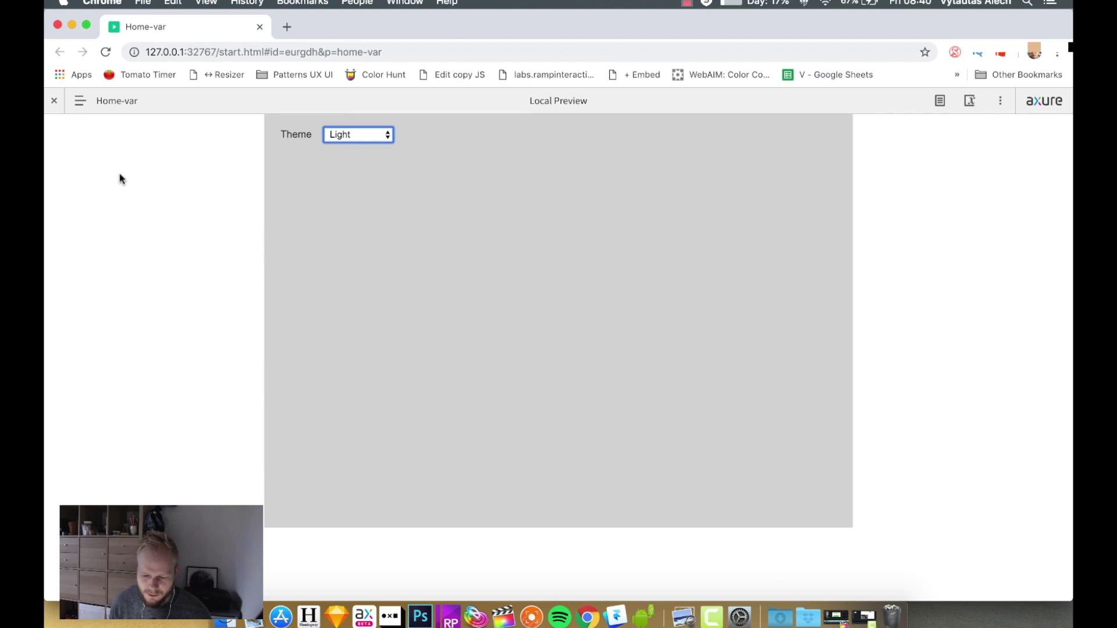
{"action": "left_click", "coordinate": [384, 138]}
{"action": "key", "text": "Return"}
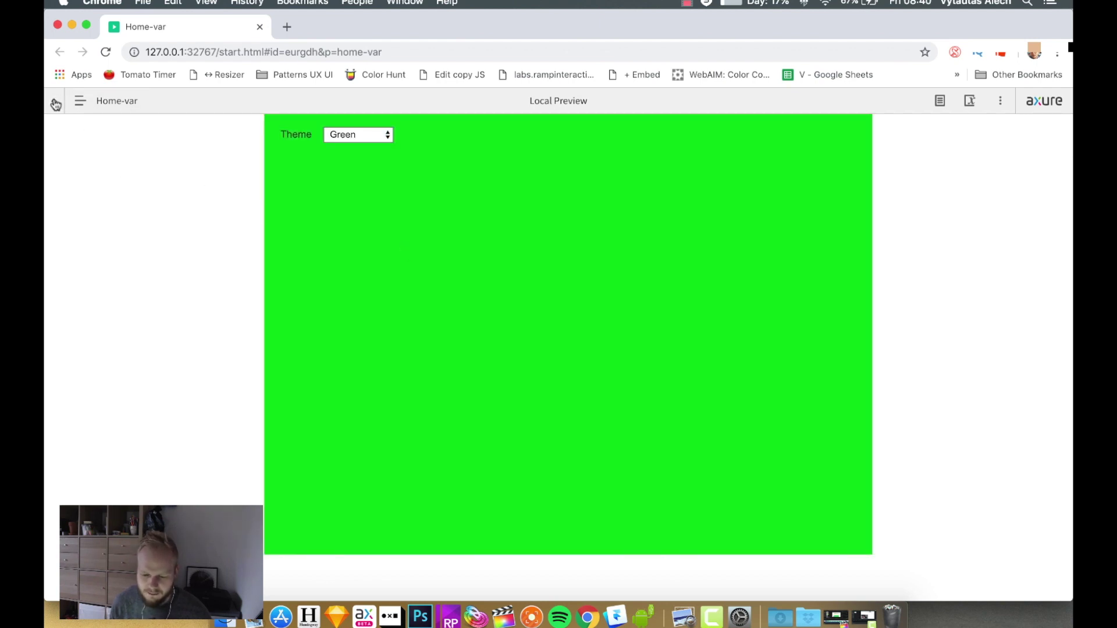
Step: Check the Subpgage page in the preview's page list, return to Home-var and close the preview
{"action": "left_click", "coordinate": [106, 102]}
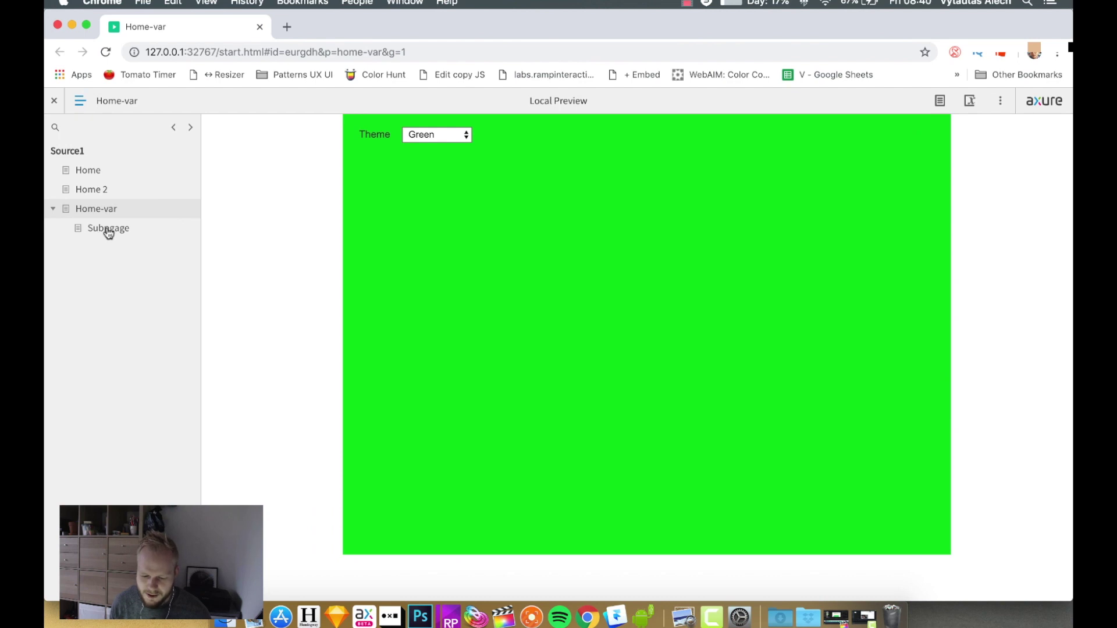
{"action": "left_click", "coordinate": [108, 231]}
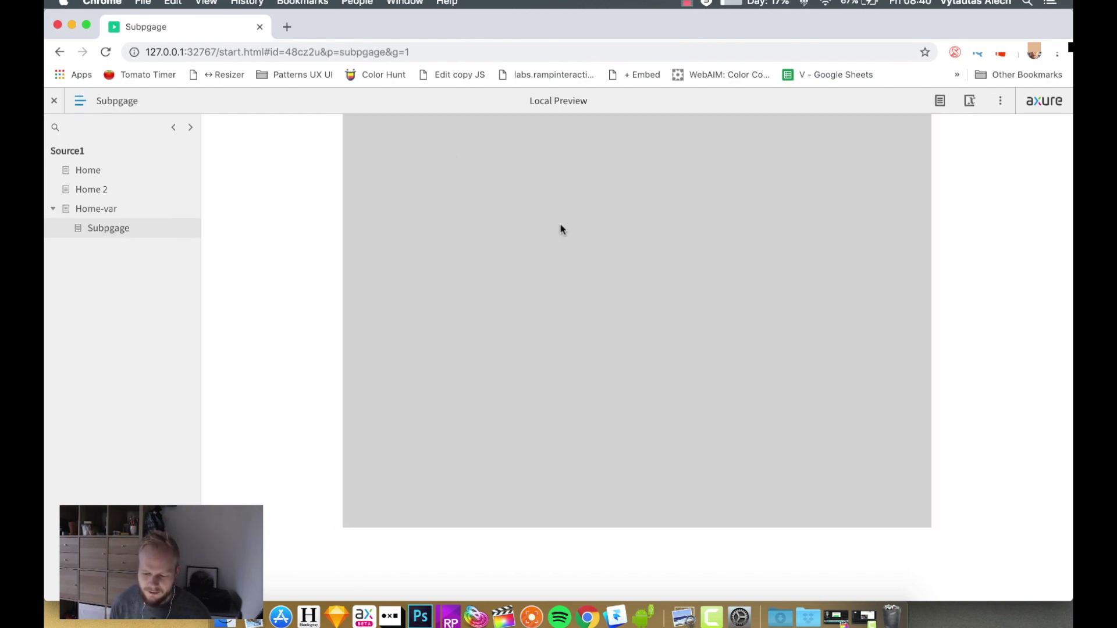
{"action": "left_click", "coordinate": [114, 208]}
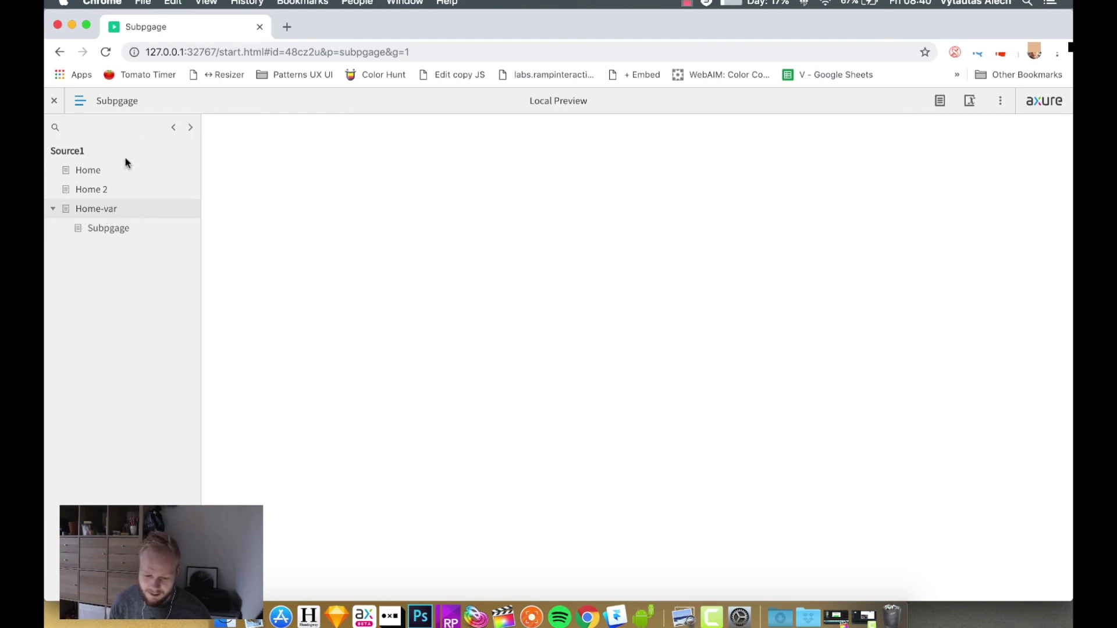
{"action": "left_click", "coordinate": [259, 27]}
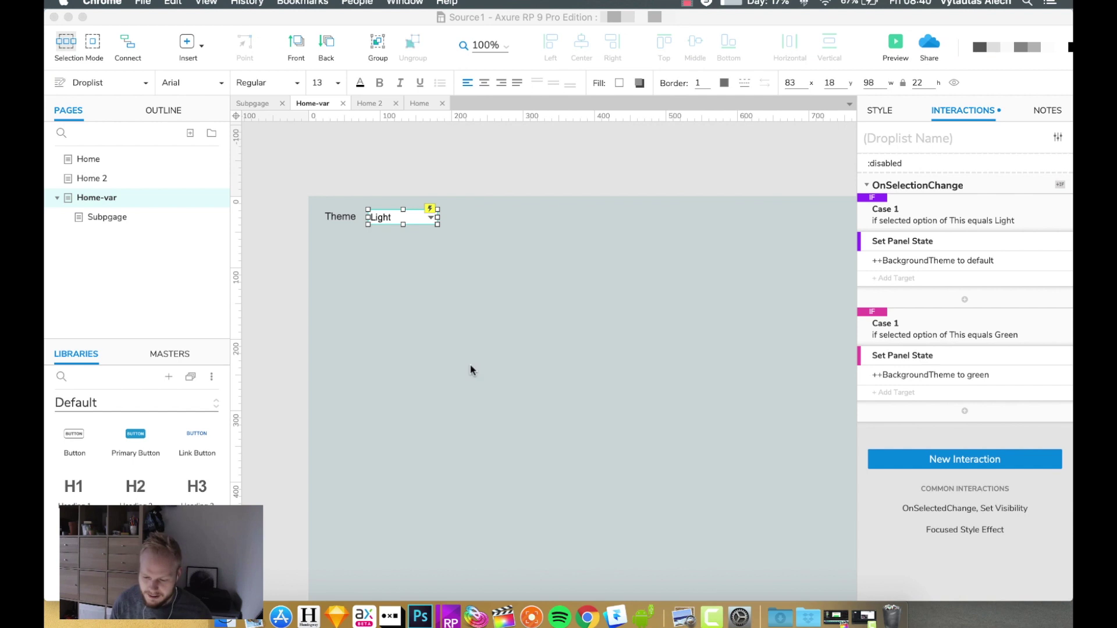
Step: Replace the background panel on Subpgage with a copy of Home-var's Theme label, droplist and background panel
{"action": "left_click", "coordinate": [339, 221], "text": "shift"}
{"action": "left_click", "coordinate": [444, 299], "text": "shift"}
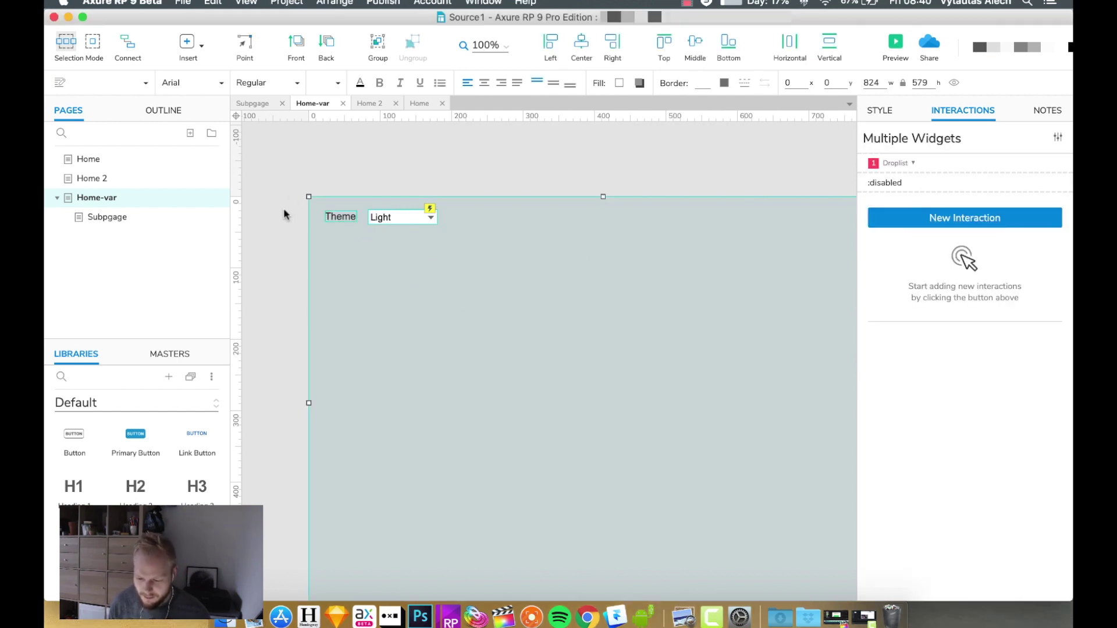
{"action": "left_click", "coordinate": [119, 225]}
{"action": "left_click", "coordinate": [477, 286]}
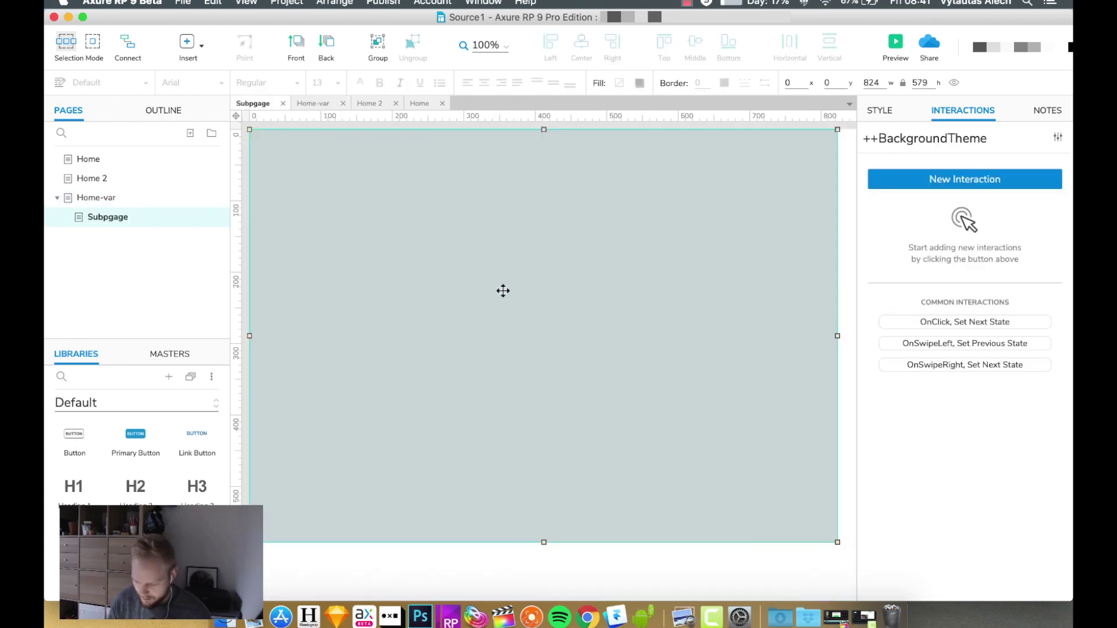
{"action": "key", "text": "Delete"}
{"action": "key", "text": "cmd+v"}
{"action": "left_click", "coordinate": [360, 181]}
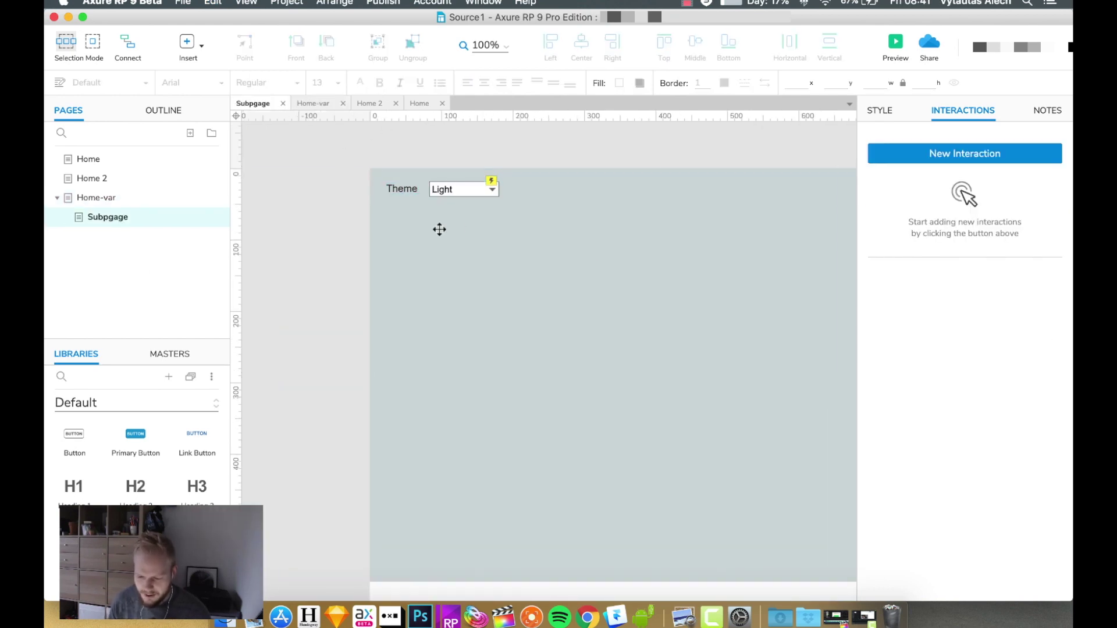
{"action": "scroll", "coordinate": [456, 227], "scroll_direction": "right", "scroll_amount": 5}
{"action": "scroll", "coordinate": [591, 229], "scroll_direction": "down", "scroll_amount": 1}
{"action": "scroll", "coordinate": [570, 226], "scroll_direction": "right", "scroll_amount": 3}
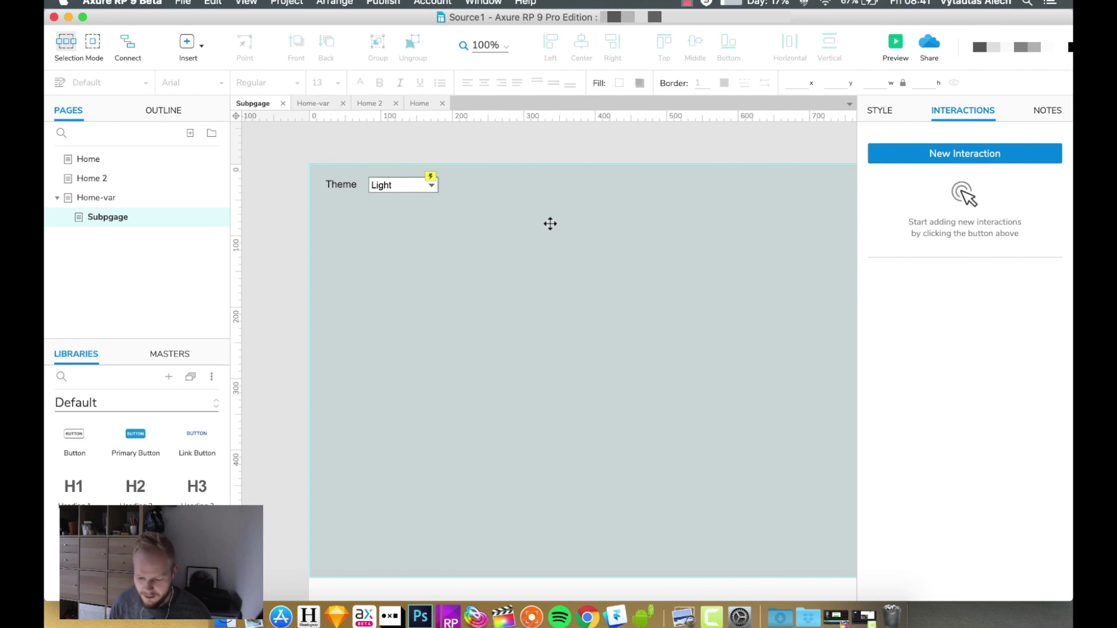
Step: Add a Set Variable Value action to the Light case of Home-var's Theme droplist, setting BackgroundVar to "light"
{"action": "left_click", "coordinate": [94, 200]}
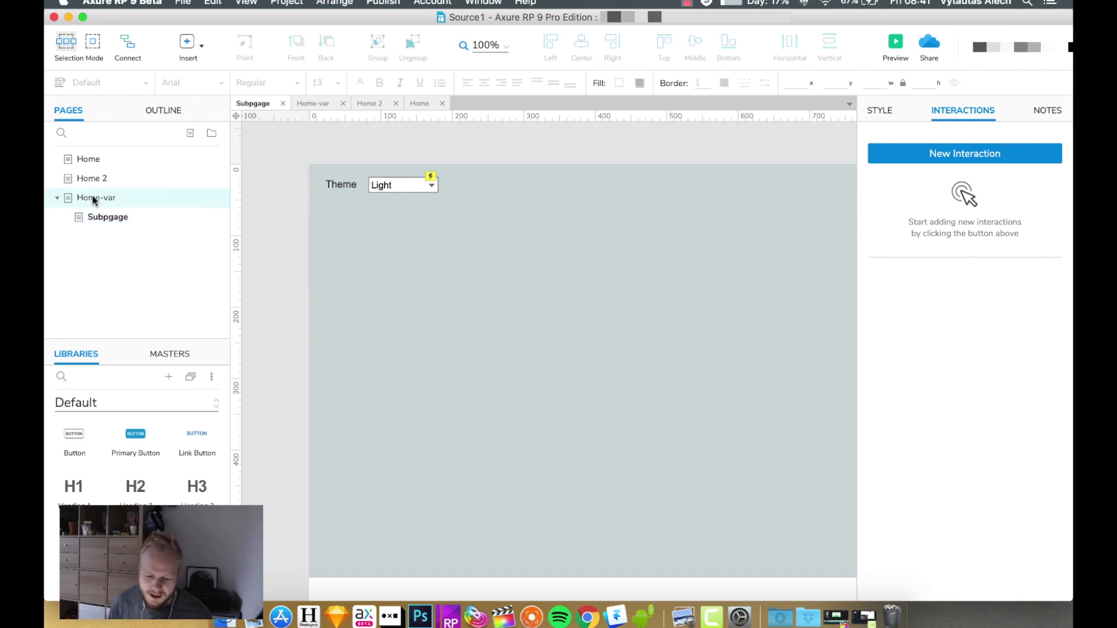
{"action": "left_click", "coordinate": [429, 174]}
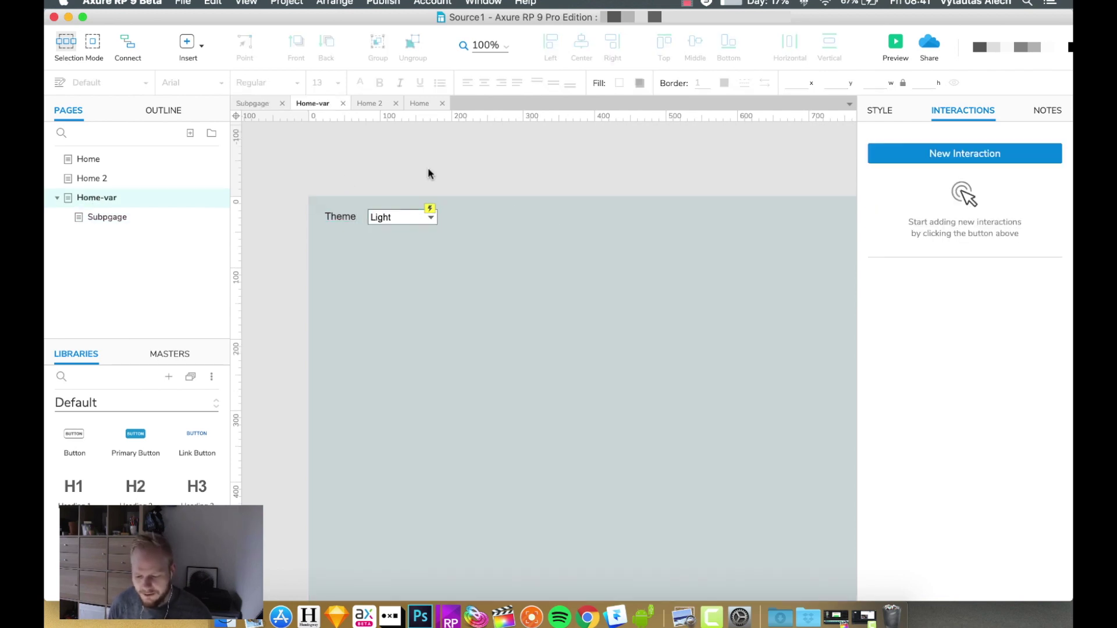
{"action": "left_click", "coordinate": [402, 216]}
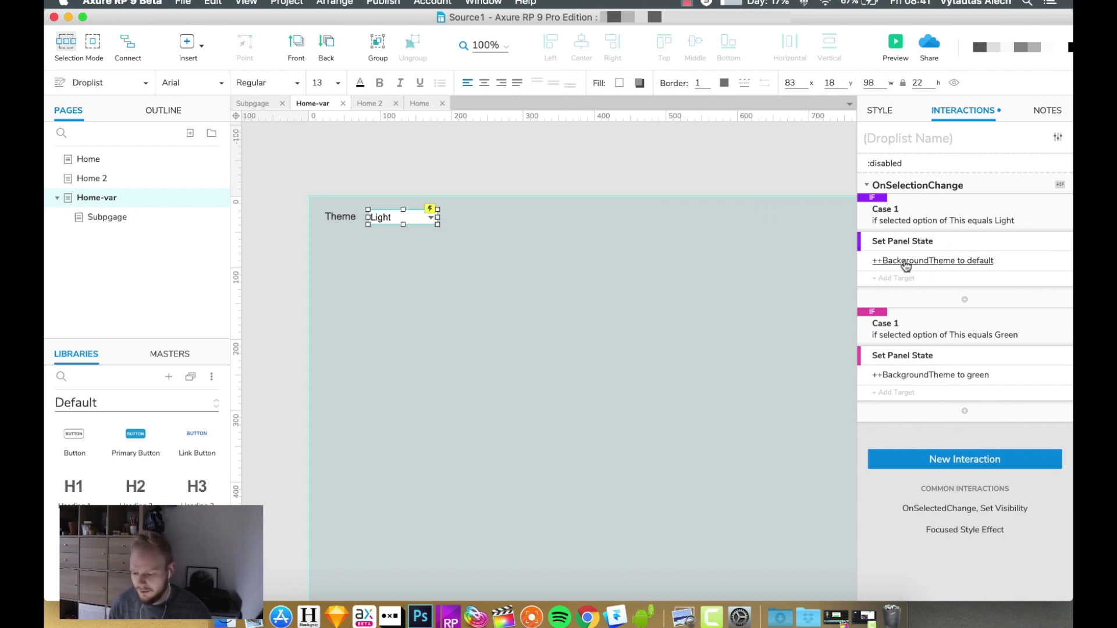
{"action": "left_click", "coordinate": [965, 300]}
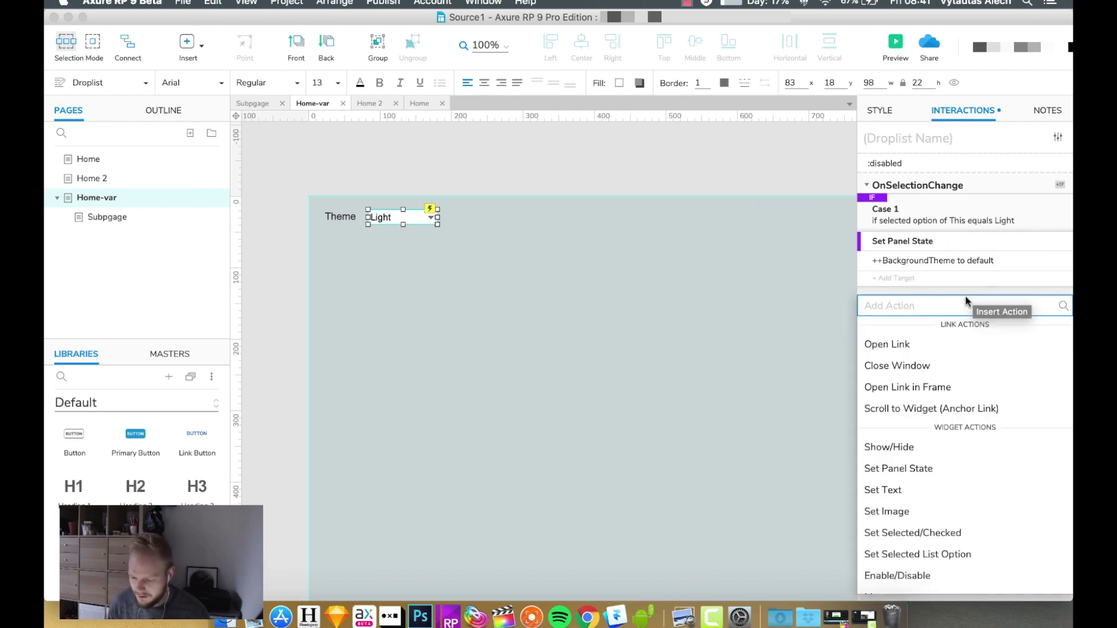
{"action": "scroll", "coordinate": [925, 474], "scroll_direction": "down", "scroll_amount": 2}
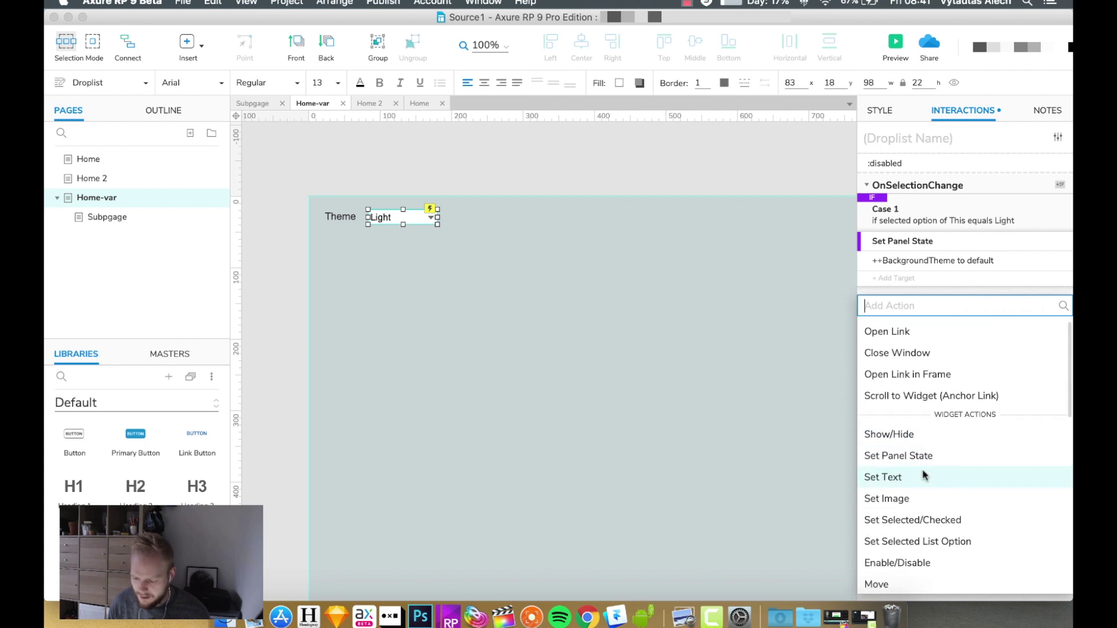
{"action": "scroll", "coordinate": [925, 474], "scroll_direction": "down", "scroll_amount": 8}
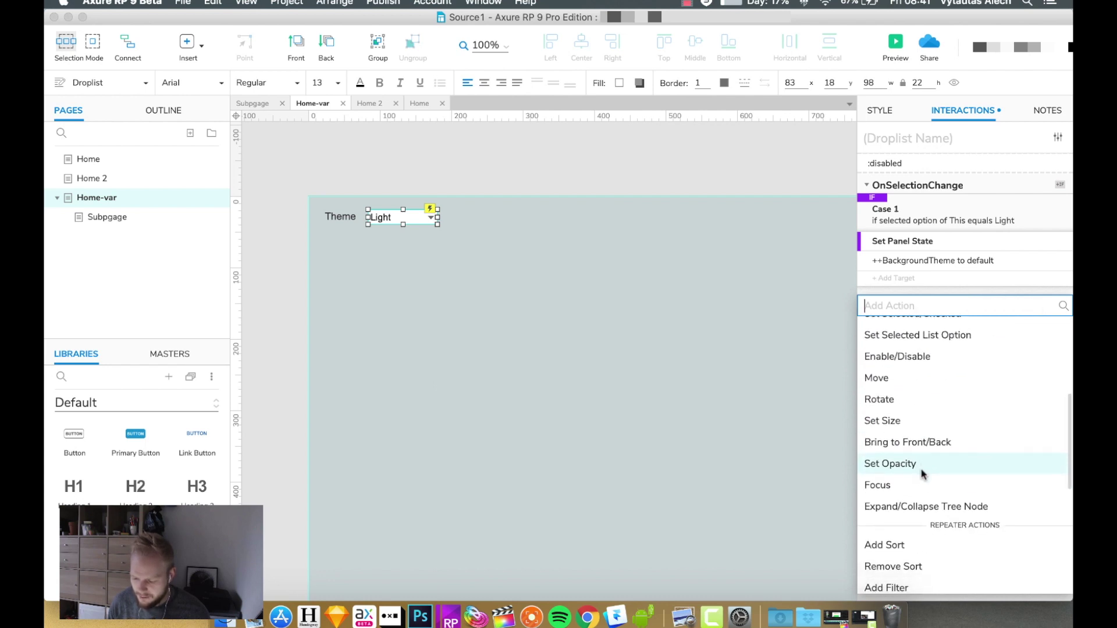
{"action": "scroll", "coordinate": [913, 481], "scroll_direction": "down", "scroll_amount": 8}
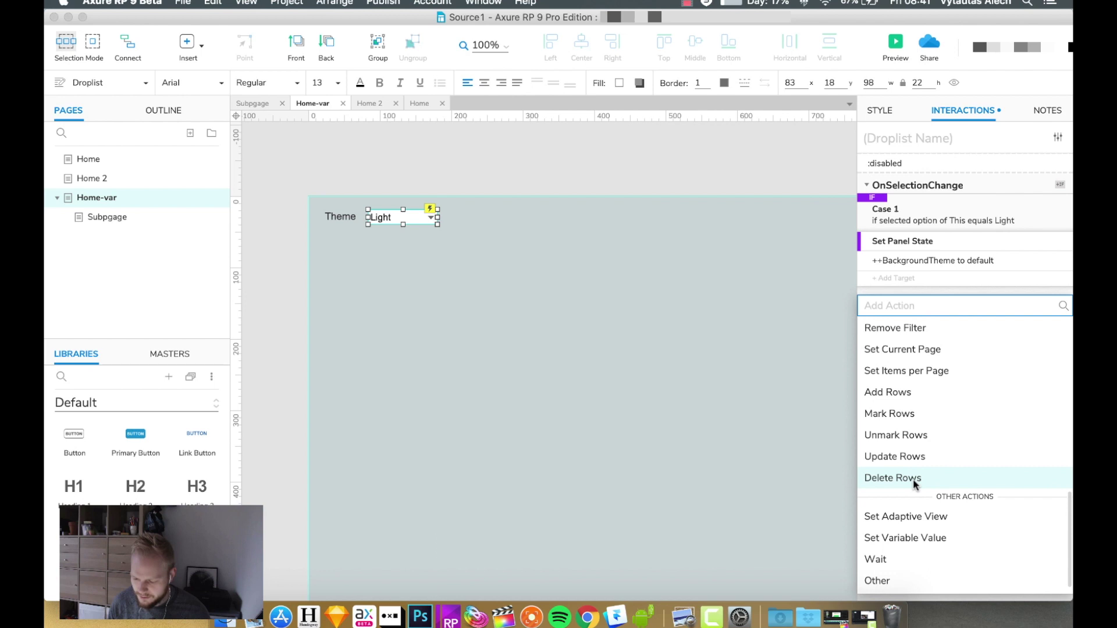
{"action": "left_click", "coordinate": [934, 531]}
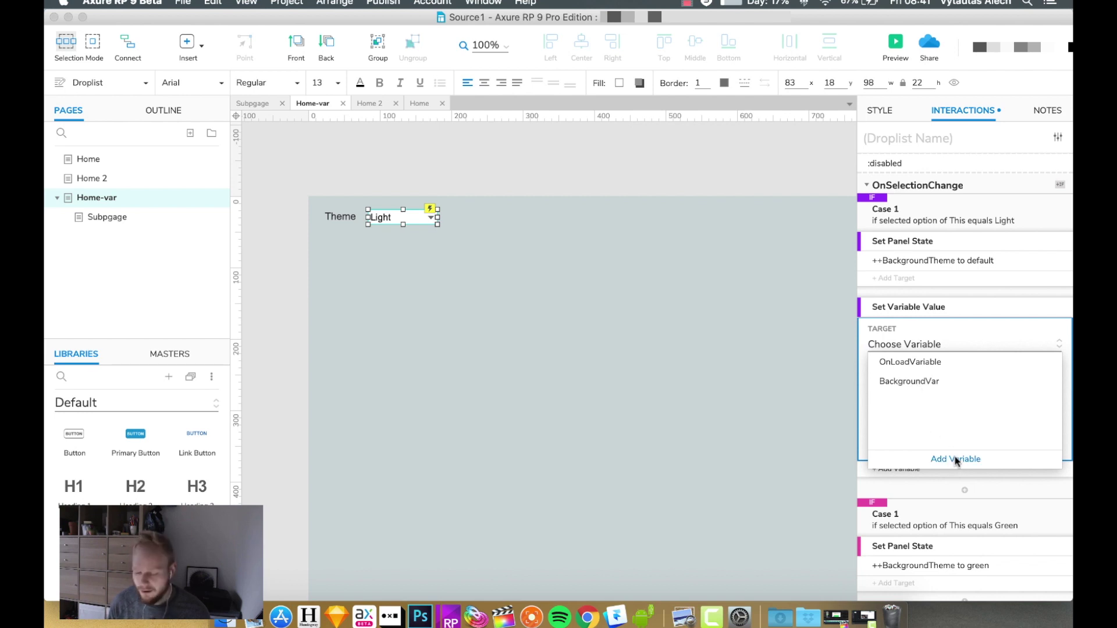
{"action": "left_click", "coordinate": [918, 382]}
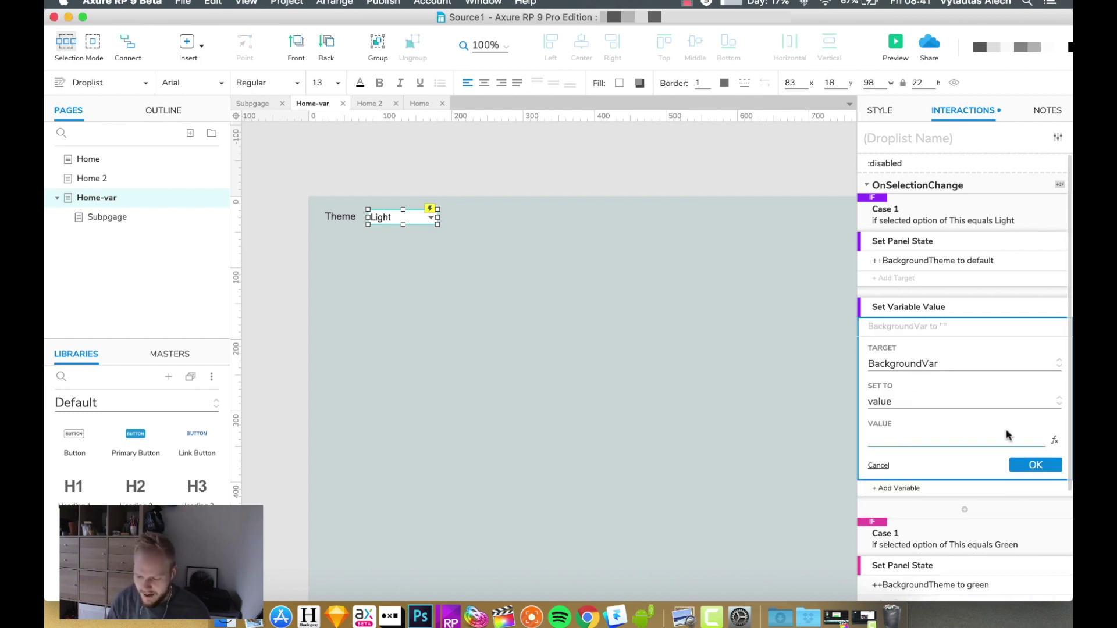
{"action": "type", "text": "light"}
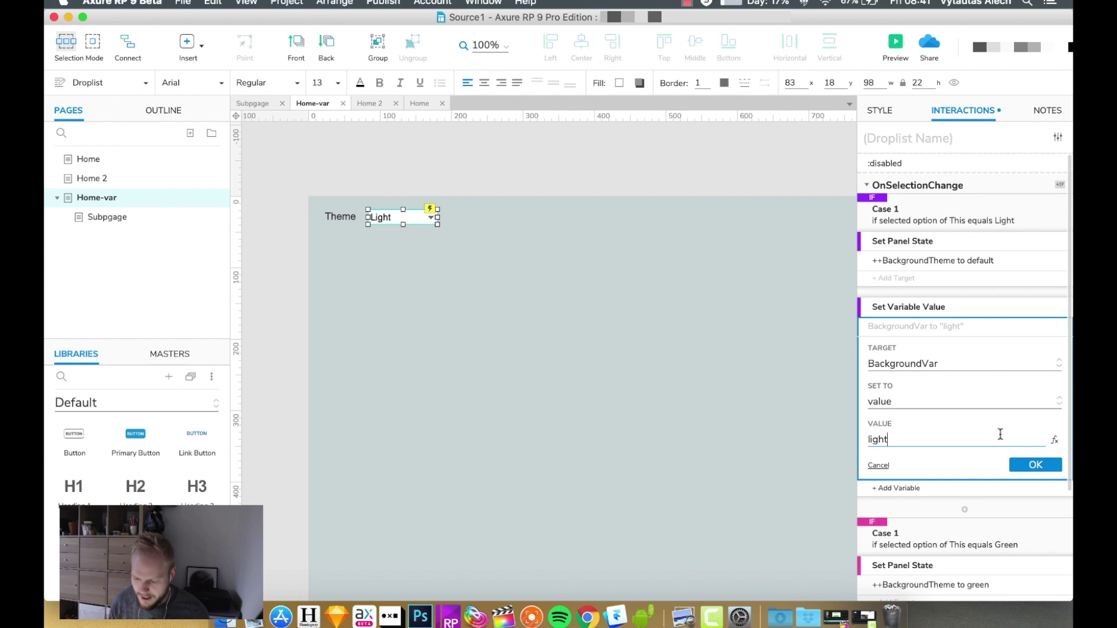
{"action": "left_click", "coordinate": [1036, 465]}
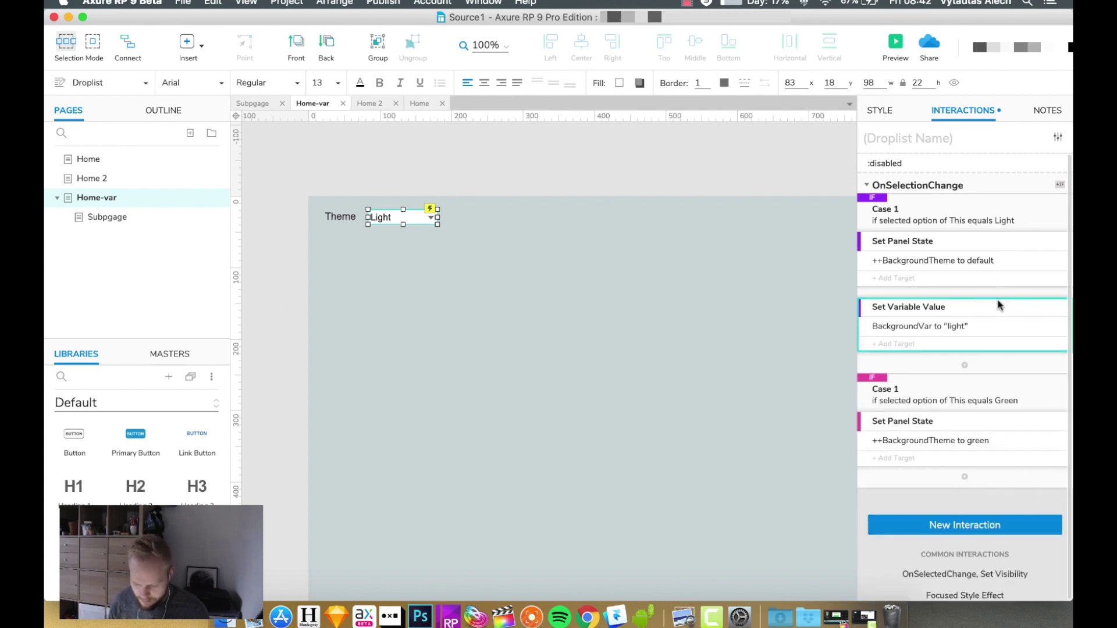
Step: Copy the Set Variable Value action into the Green case and set its BackgroundVar value to "green"
{"action": "key", "text": "super+c"}
{"action": "key", "text": "super+v"}
{"action": "left_click_drag", "start_coordinate": [972, 379], "coordinate": [974, 539]}
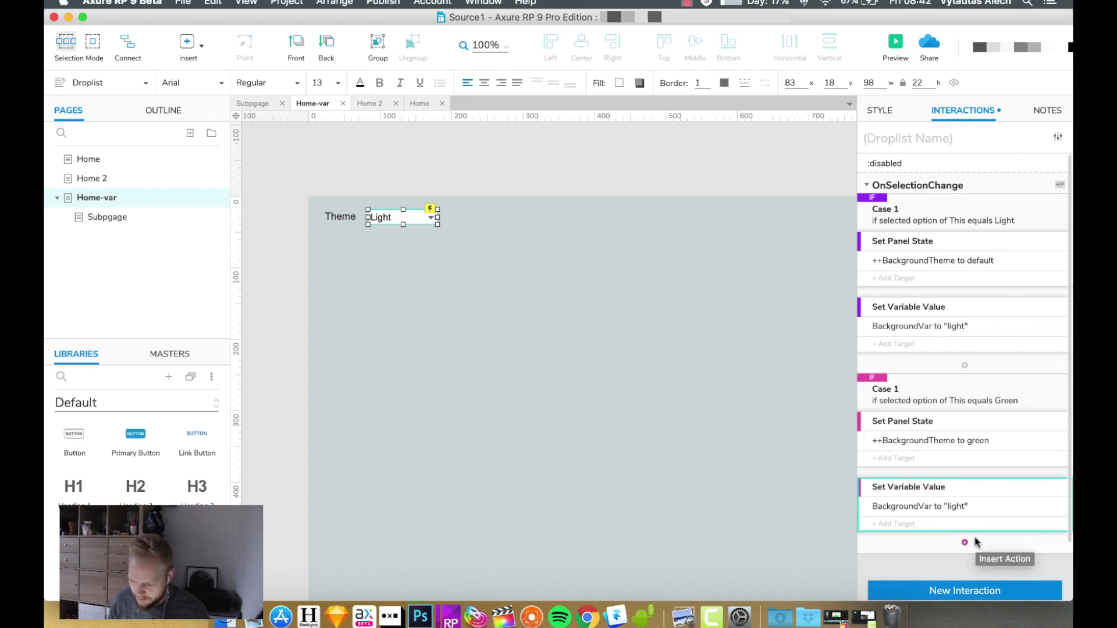
{"action": "left_click", "coordinate": [945, 507]}
{"action": "scroll", "coordinate": [900, 571], "scroll_direction": "down", "scroll_amount": 5}
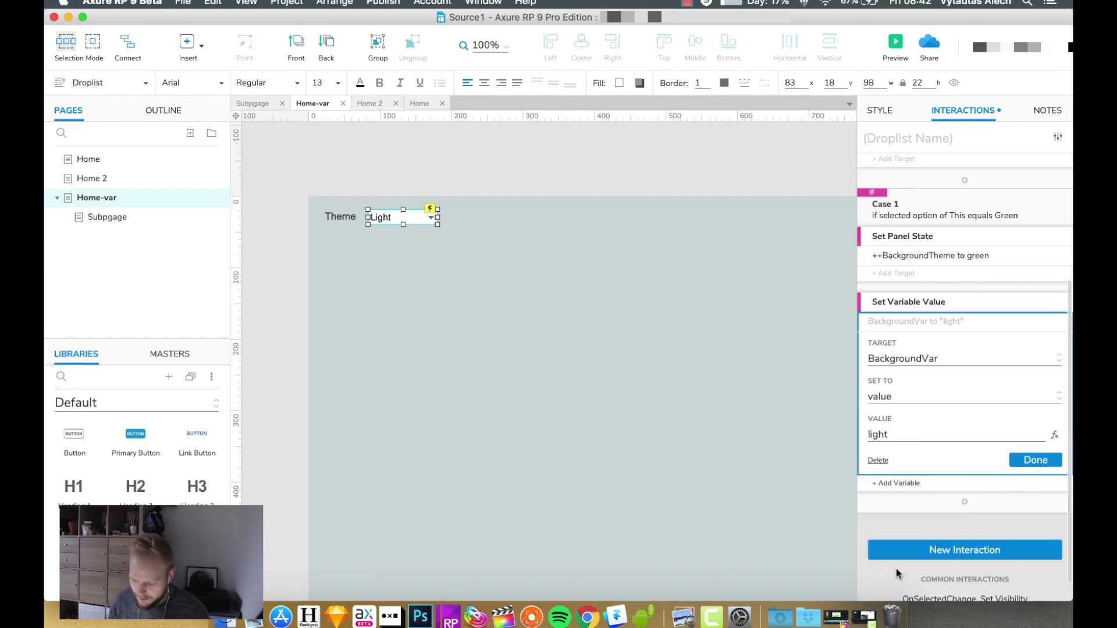
{"action": "left_click_drag", "start_coordinate": [894, 435], "coordinate": [856, 432]}
{"action": "type", "text": "gre"}
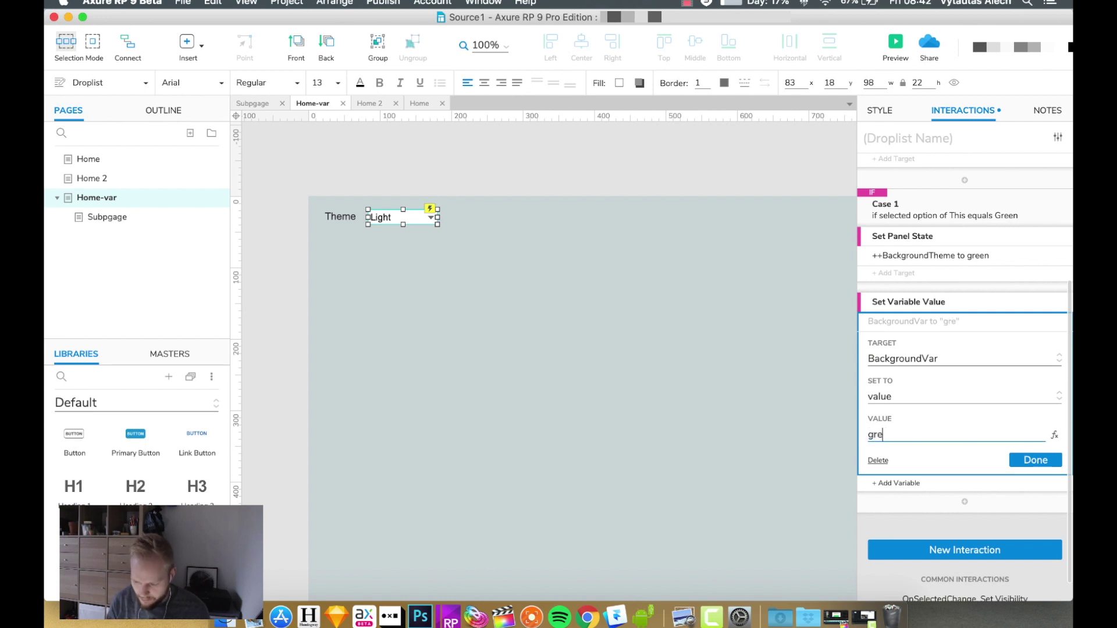
{"action": "left_click", "coordinate": [1030, 460]}
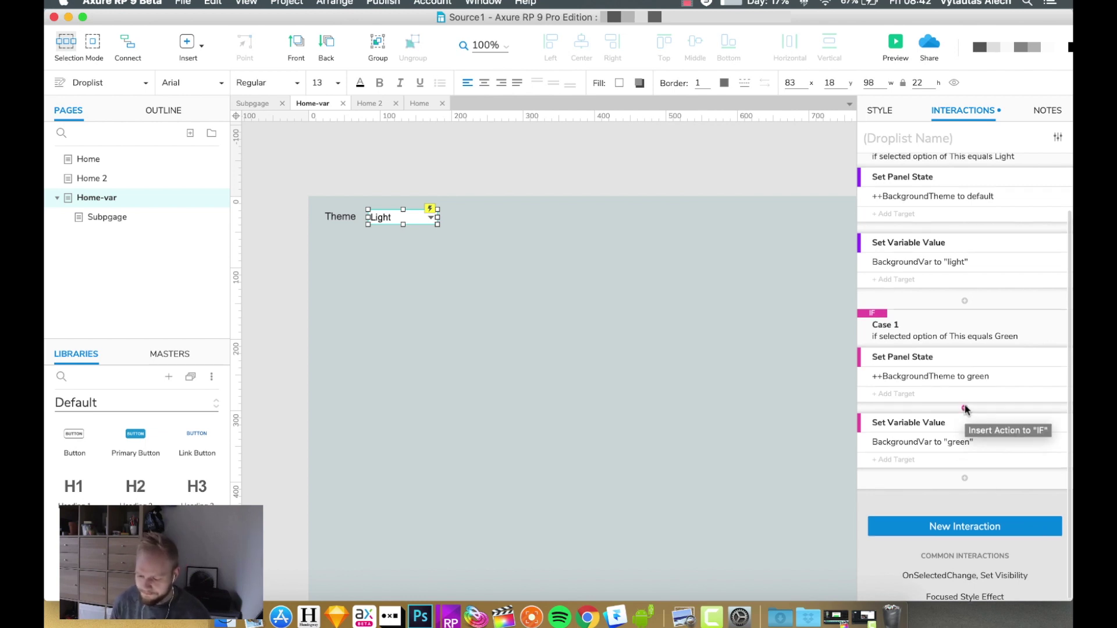
{"action": "scroll", "coordinate": [968, 428], "scroll_direction": "up", "scroll_amount": 2}
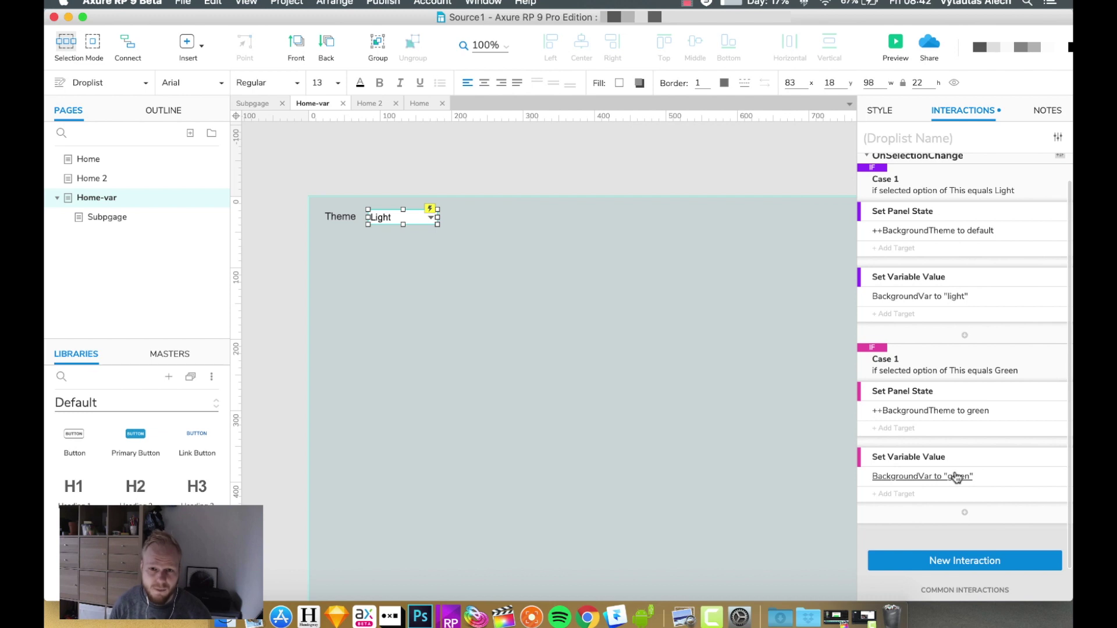
Step: Add an OnPageLoad interaction with a Set Panel State action to the Subpgage page, leaving its target unselected
{"action": "left_click", "coordinate": [115, 222]}
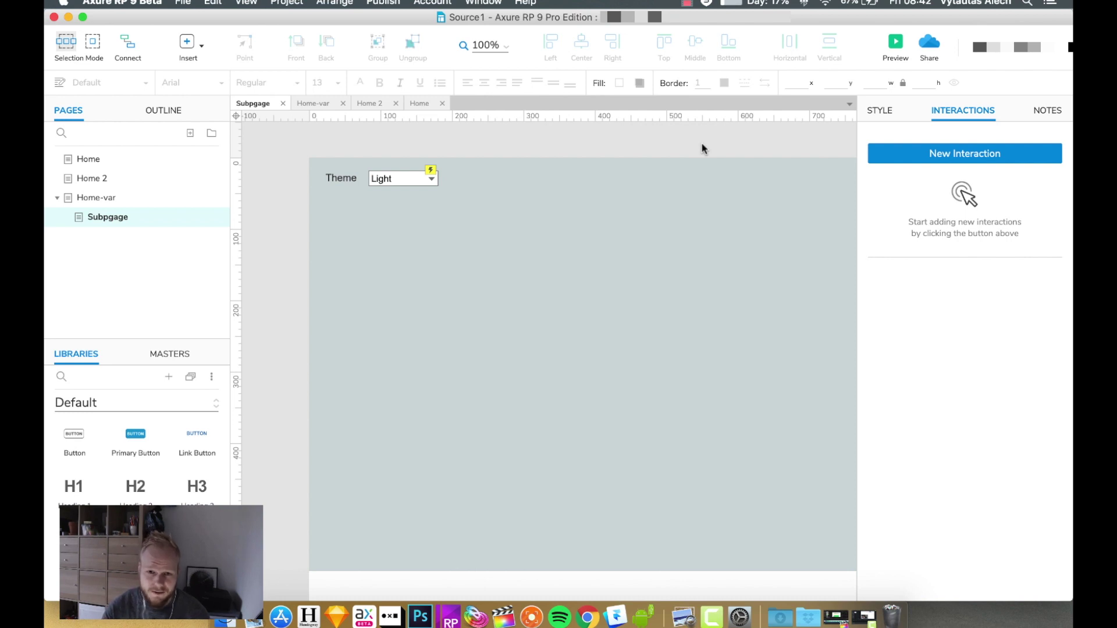
{"action": "left_click", "coordinate": [980, 161]}
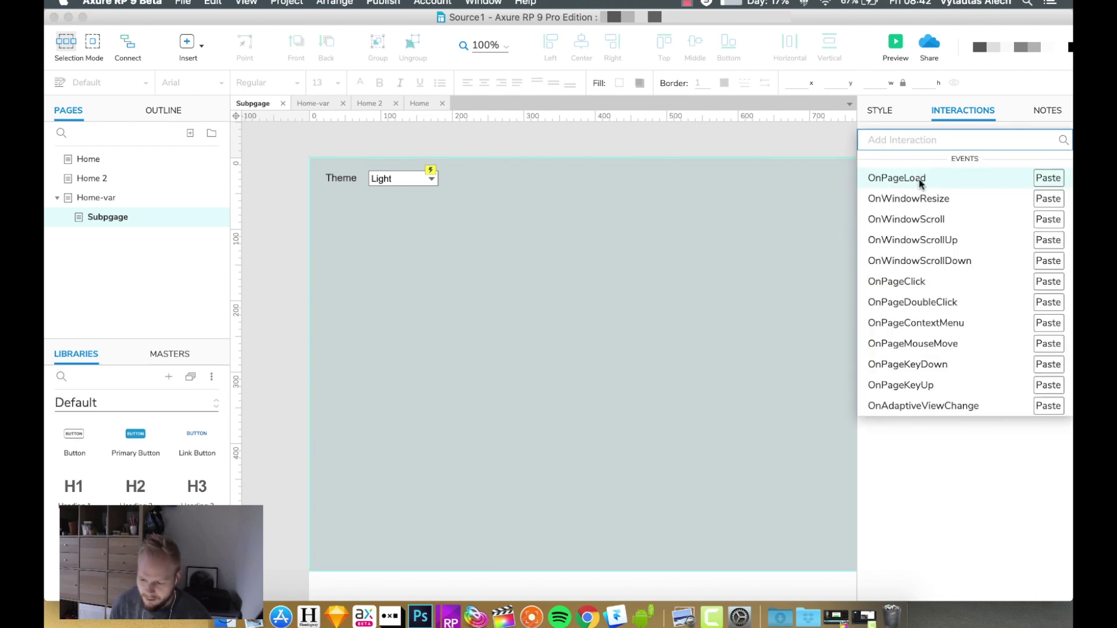
{"action": "left_click", "coordinate": [982, 179]}
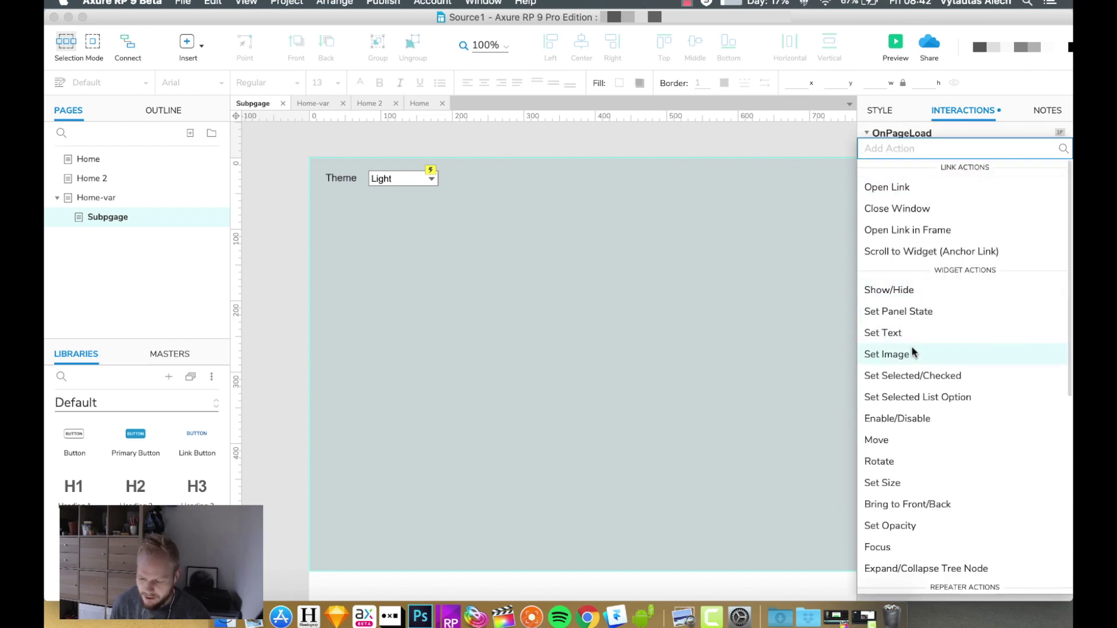
{"action": "left_click", "coordinate": [915, 314]}
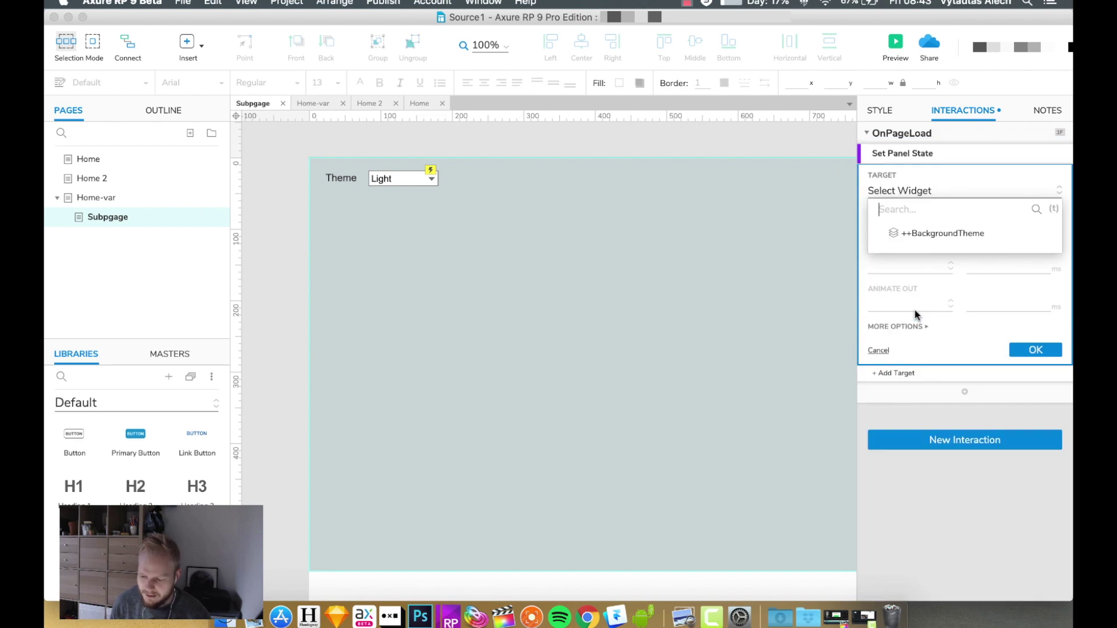
{"action": "left_click", "coordinate": [1015, 139]}
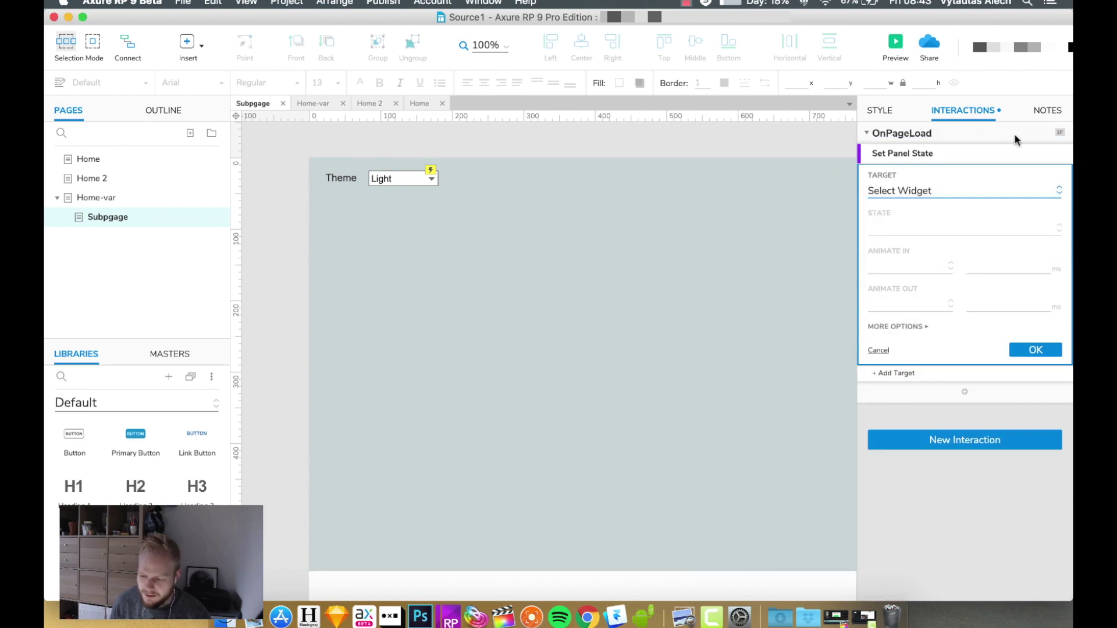
Step: Add a condition to Subpgage's OnPageLoad that the value of variable BackgroundVar equals the value "light"
{"action": "left_click", "coordinate": [1059, 133]}
{"action": "left_click", "coordinate": [326, 225]}
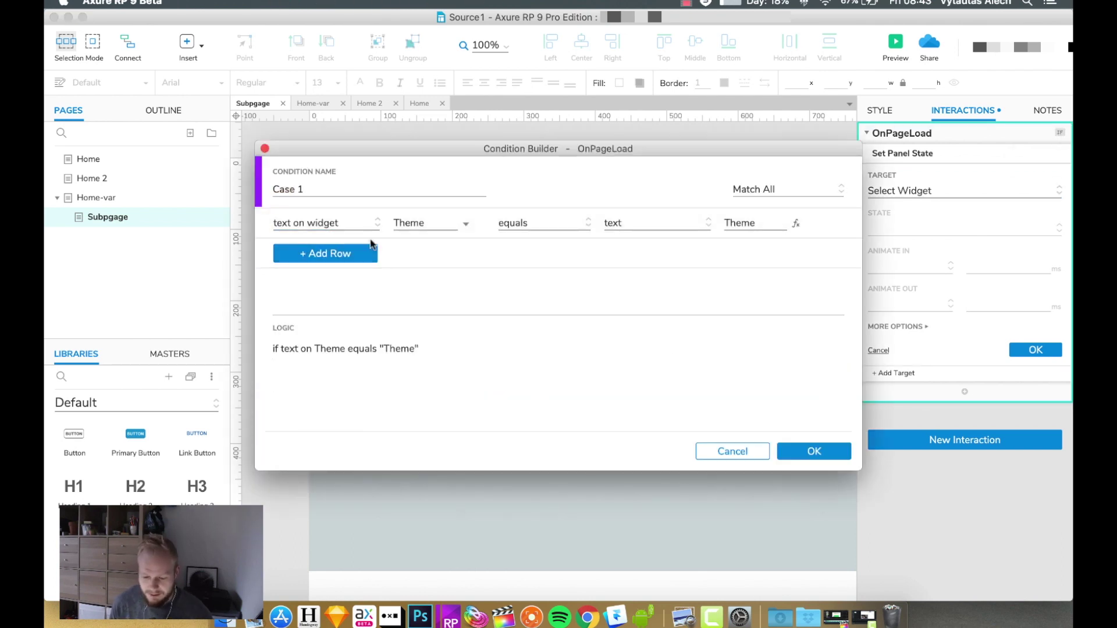
{"action": "left_click", "coordinate": [348, 224]}
{"action": "left_click", "coordinate": [339, 265]}
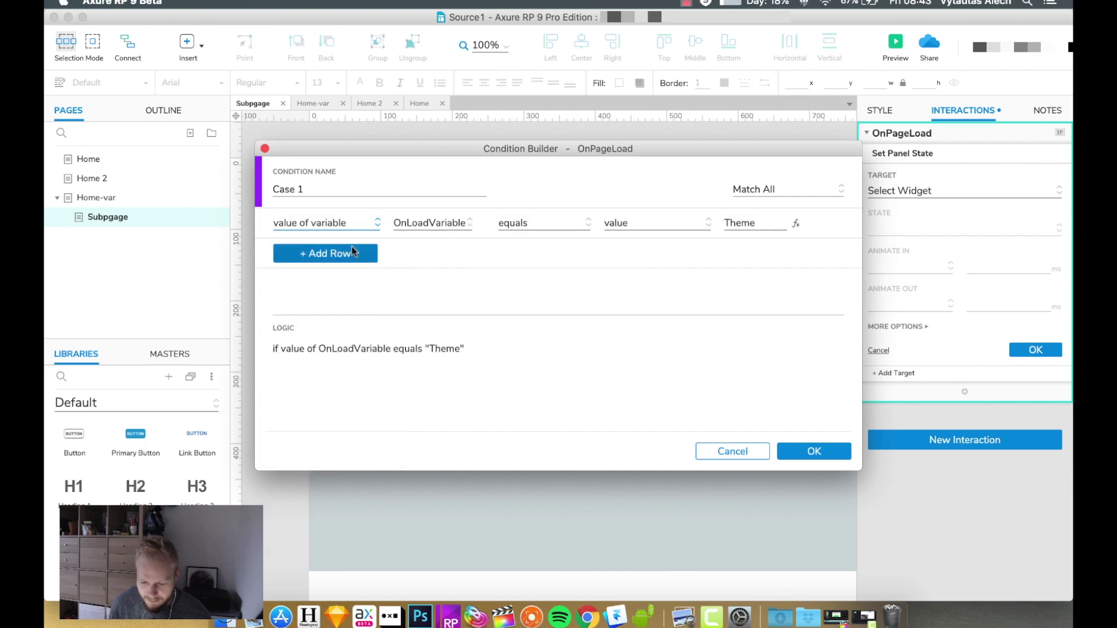
{"action": "left_click", "coordinate": [433, 223]}
{"action": "left_click", "coordinate": [437, 264]}
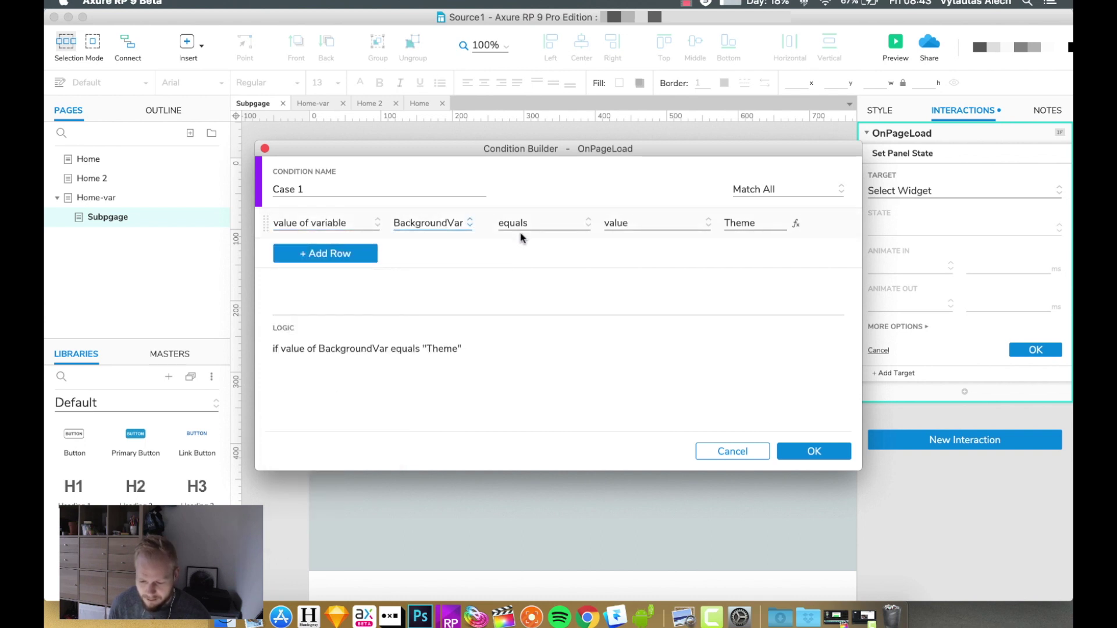
{"action": "left_click_drag", "start_coordinate": [761, 227], "coordinate": [715, 218]}
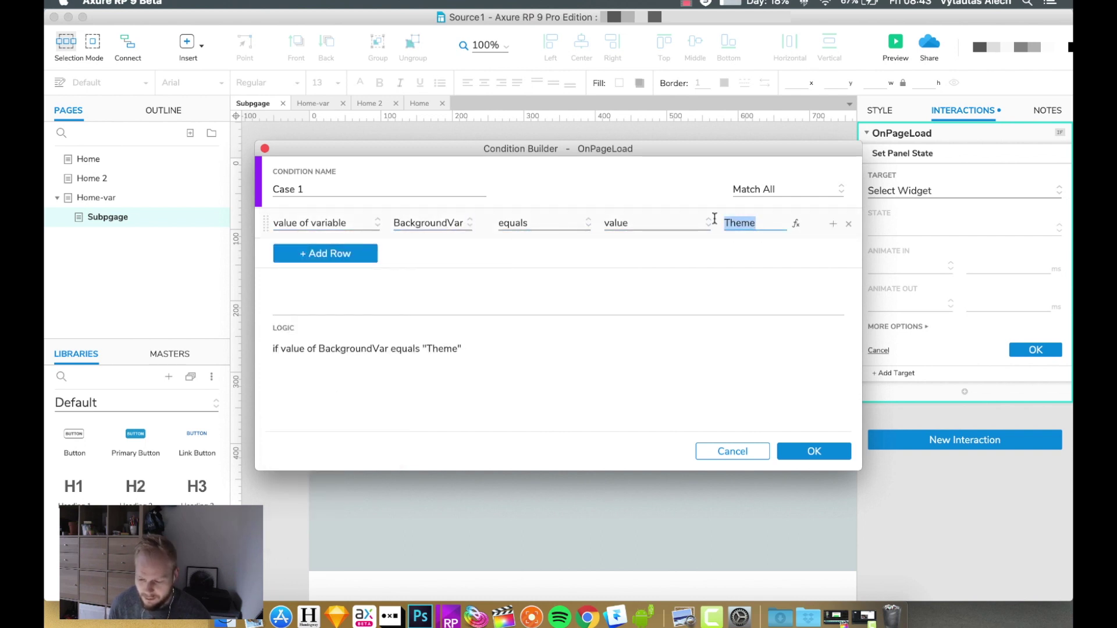
{"action": "type", "text": "light"}
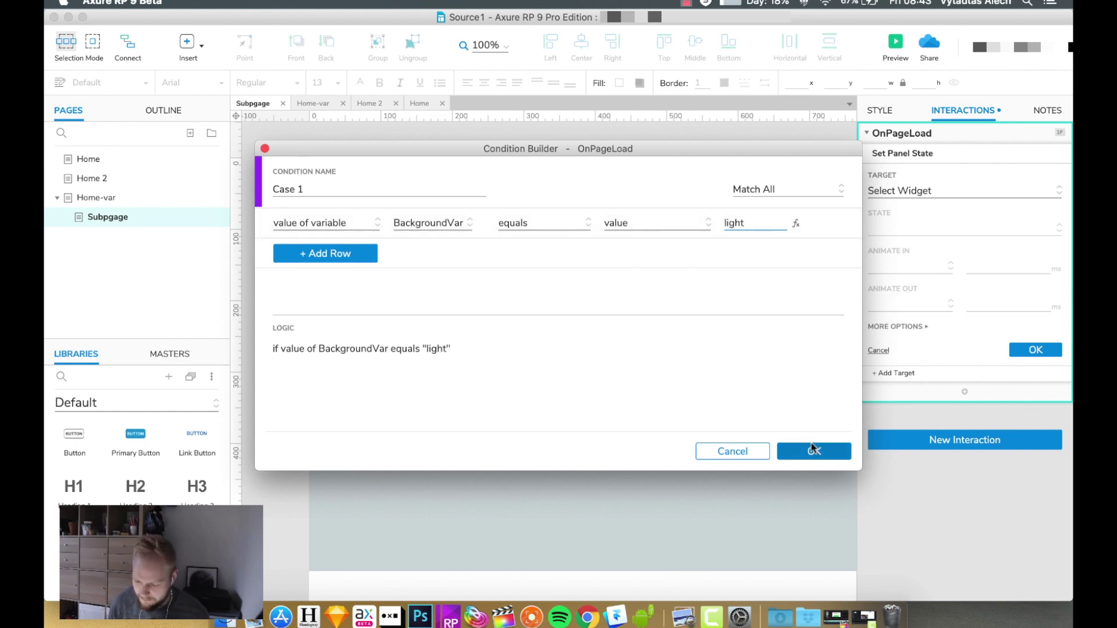
{"action": "left_click", "coordinate": [812, 450]}
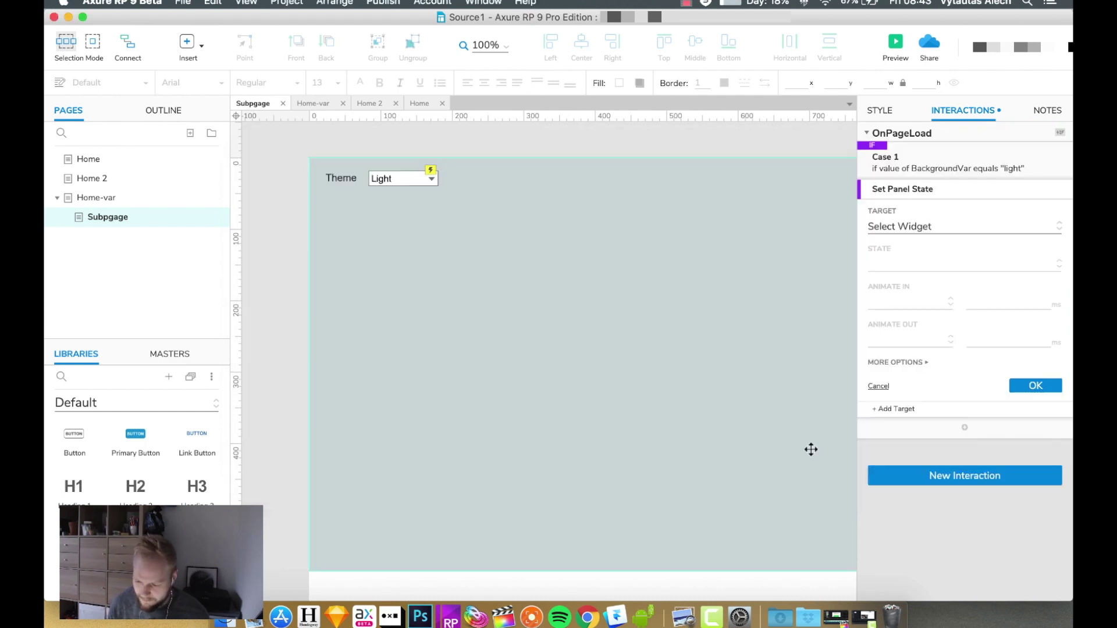
Step: Target the Set Panel State action of the "light" case at ++BackgroundTheme with the state default
{"action": "left_click", "coordinate": [914, 231]}
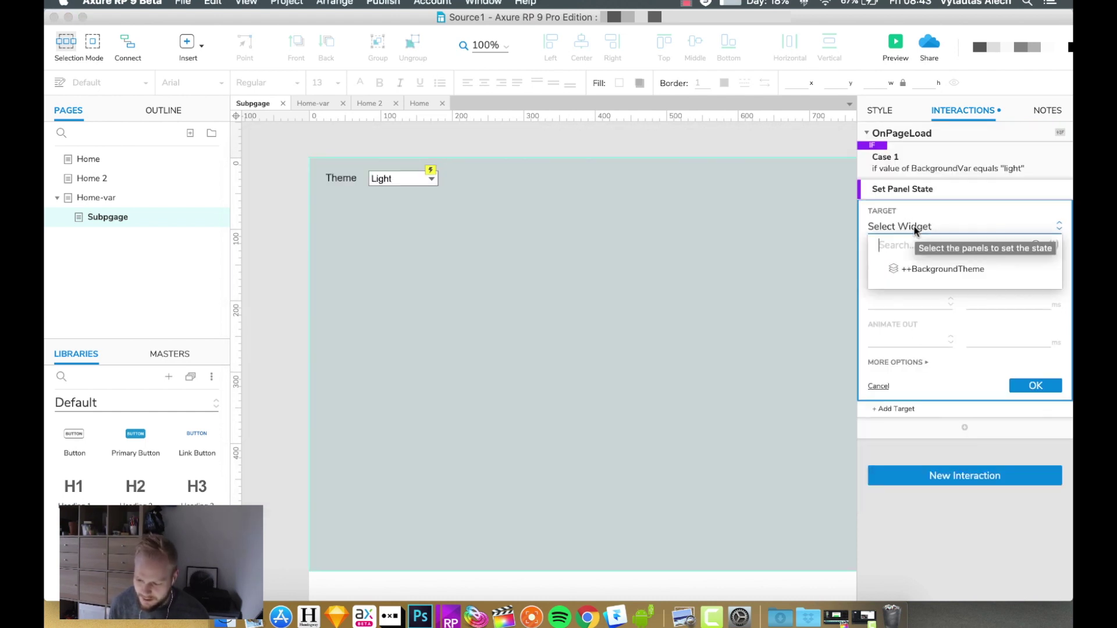
{"action": "left_click", "coordinate": [933, 271]}
{"action": "left_click", "coordinate": [971, 281]}
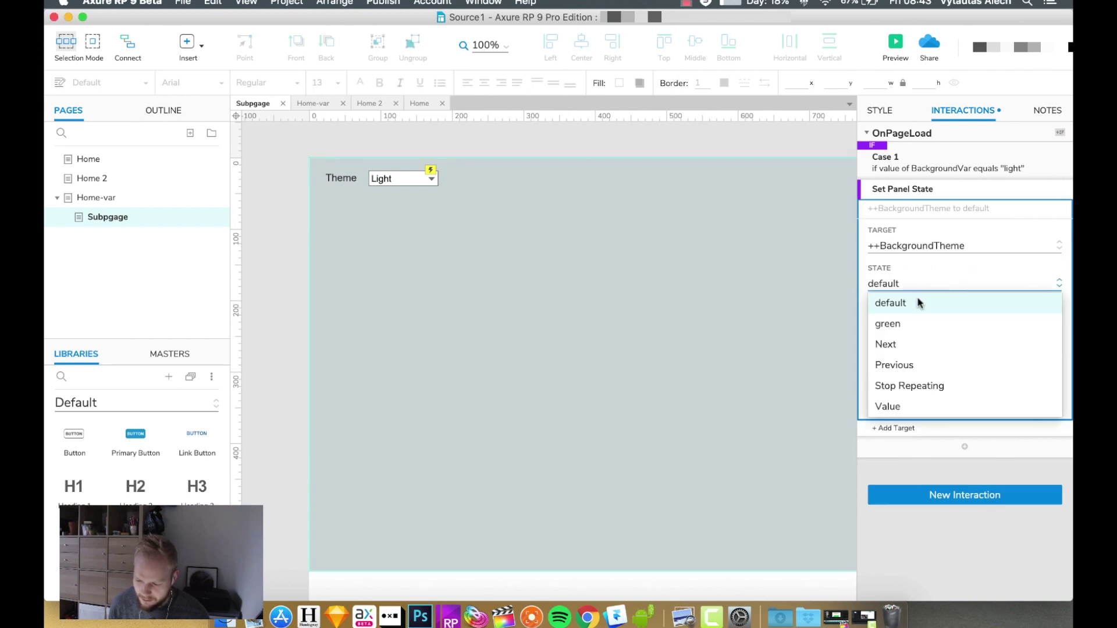
{"action": "left_click", "coordinate": [924, 301]}
{"action": "left_click", "coordinate": [1028, 405]}
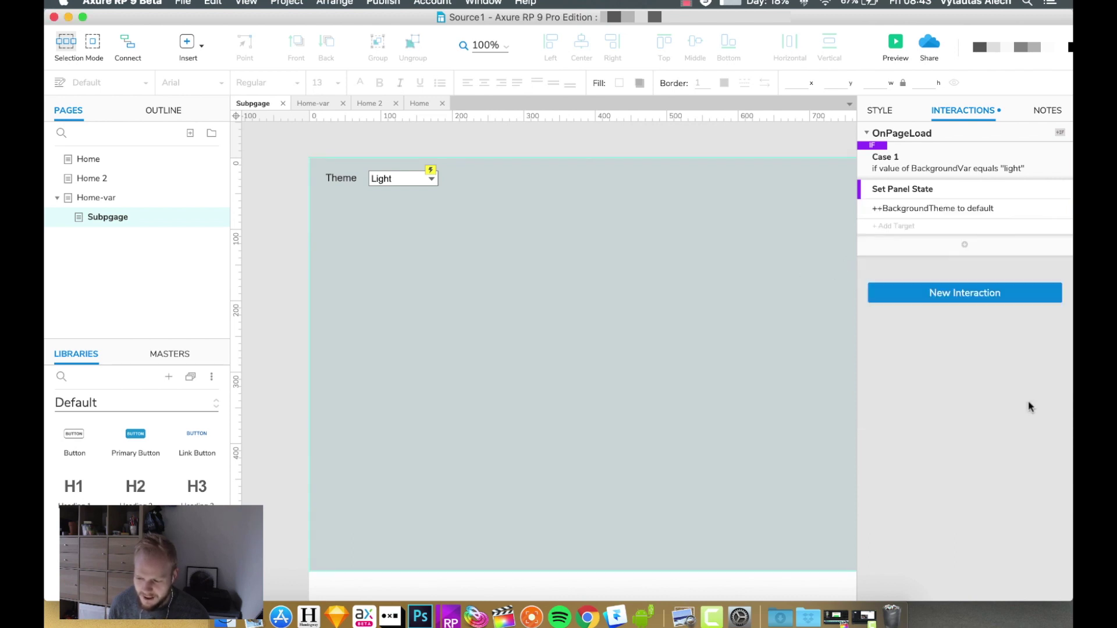
Step: Duplicate the "light" case under OnPageLoad and switch the copy from ELSE IF to IF
{"action": "left_click", "coordinate": [982, 153]}
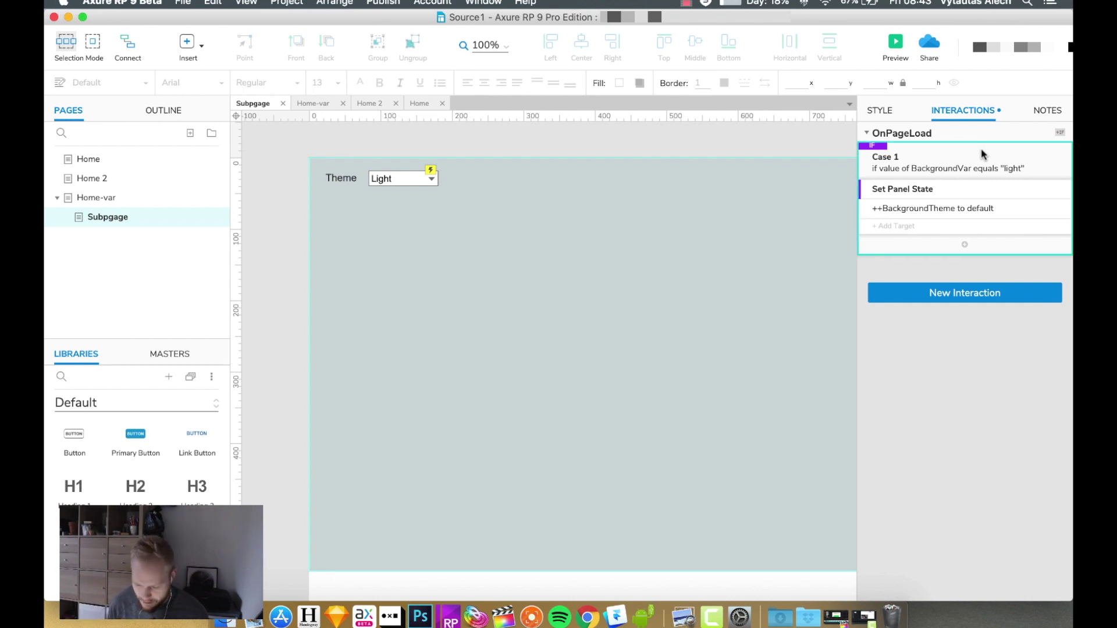
{"action": "key", "text": "super+v"}
{"action": "left_click", "coordinate": [893, 269]}
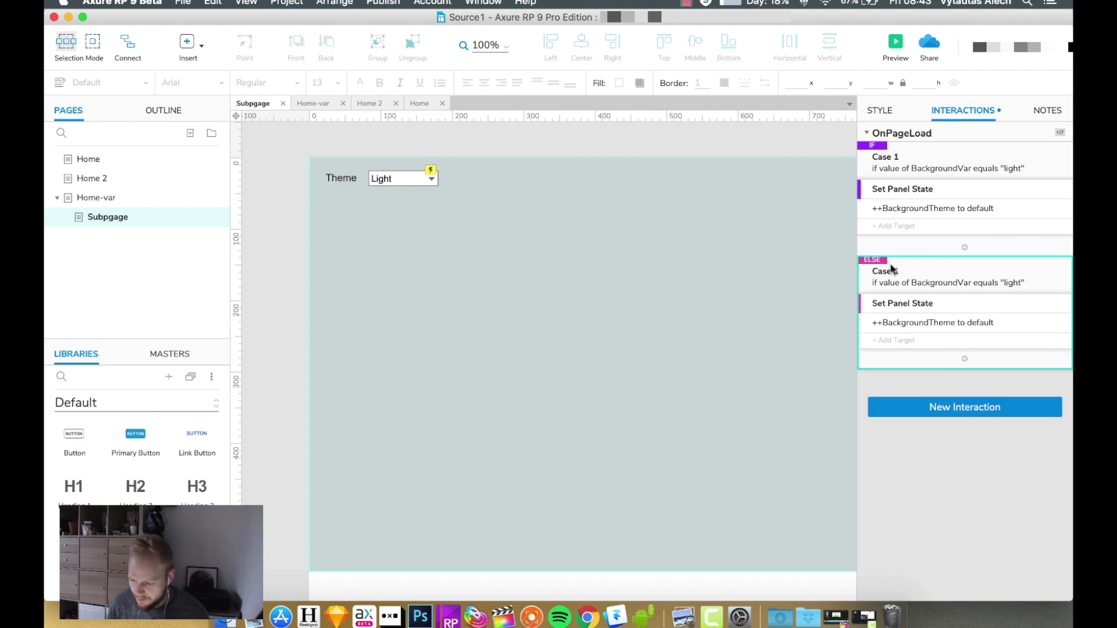
{"action": "right_click", "coordinate": [901, 265]}
{"action": "left_click", "coordinate": [921, 372]}
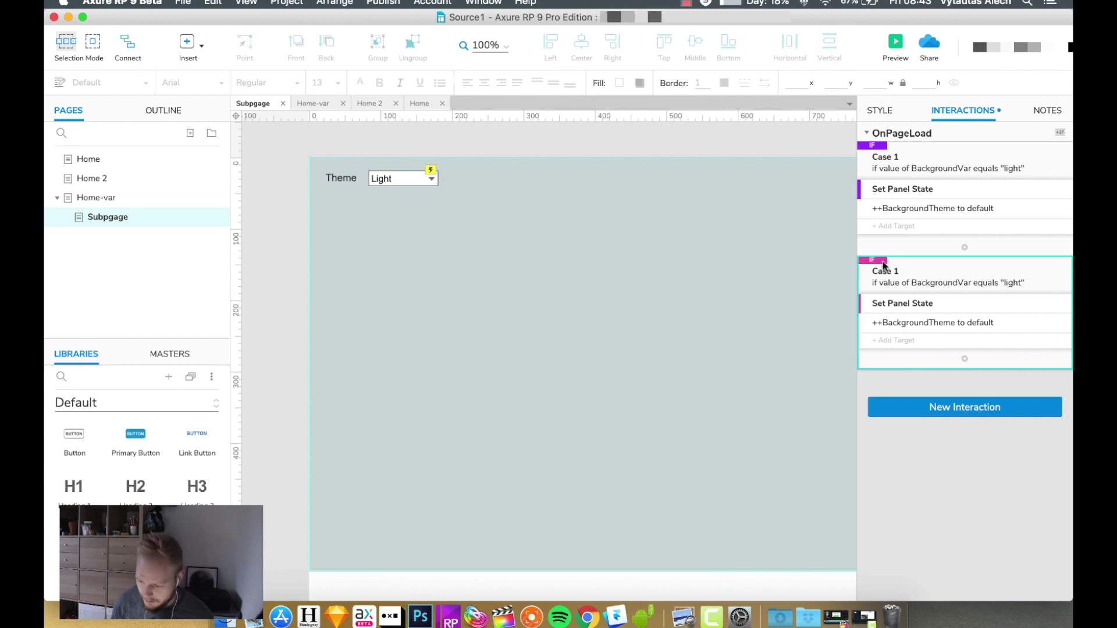
Step: Change the duplicated case's condition so BackgroundVar must equal "green"
{"action": "left_click", "coordinate": [971, 283]}
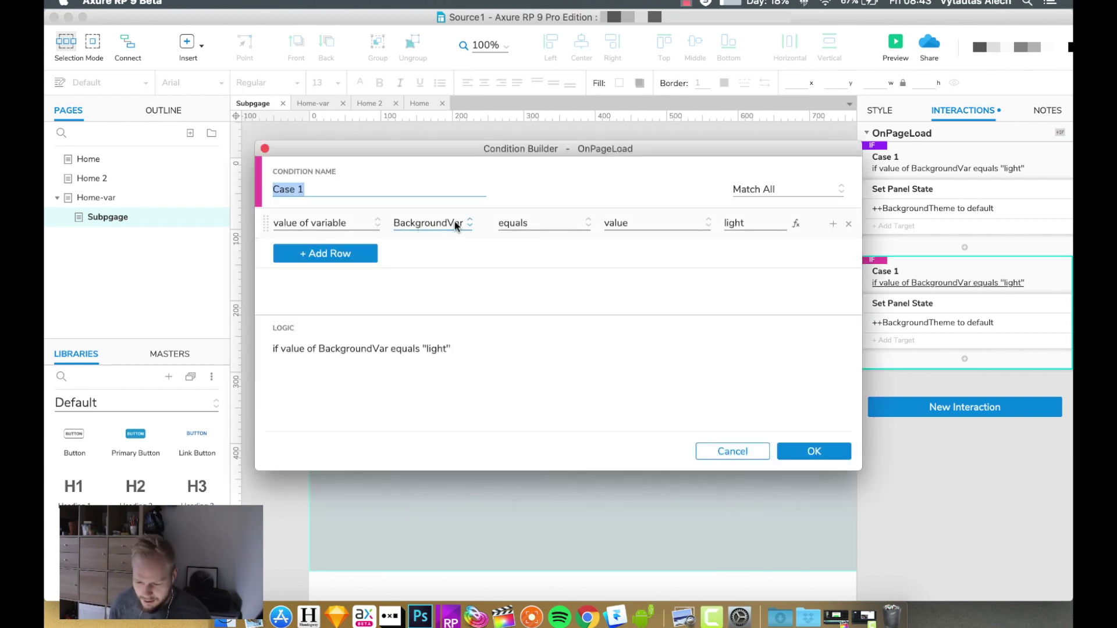
{"action": "left_click", "coordinate": [750, 224]}
{"action": "type", "text": "green"}
{"action": "left_click", "coordinate": [814, 452]}
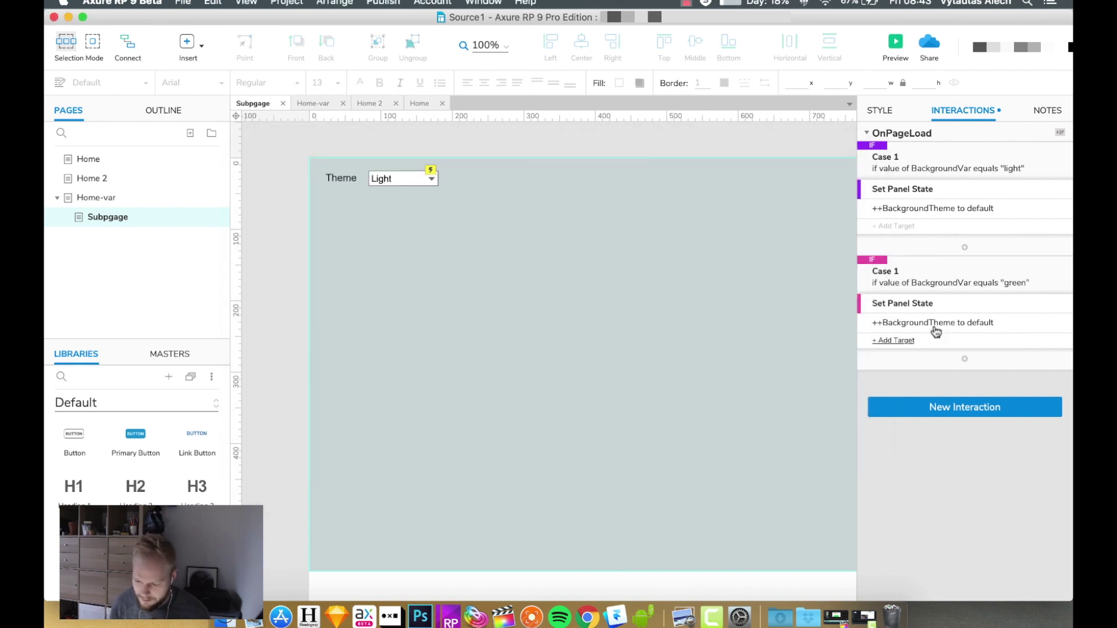
Step: Set the ++BackgroundTheme panel state to green in the duplicated case's Set Panel State action
{"action": "left_click", "coordinate": [949, 324]}
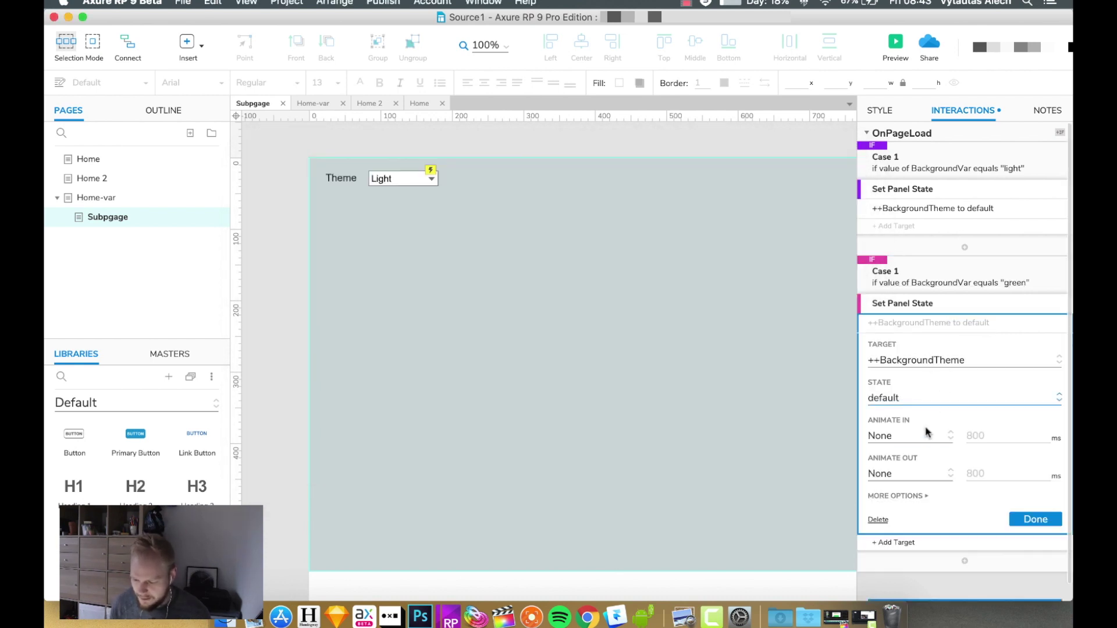
{"action": "left_click", "coordinate": [928, 401]}
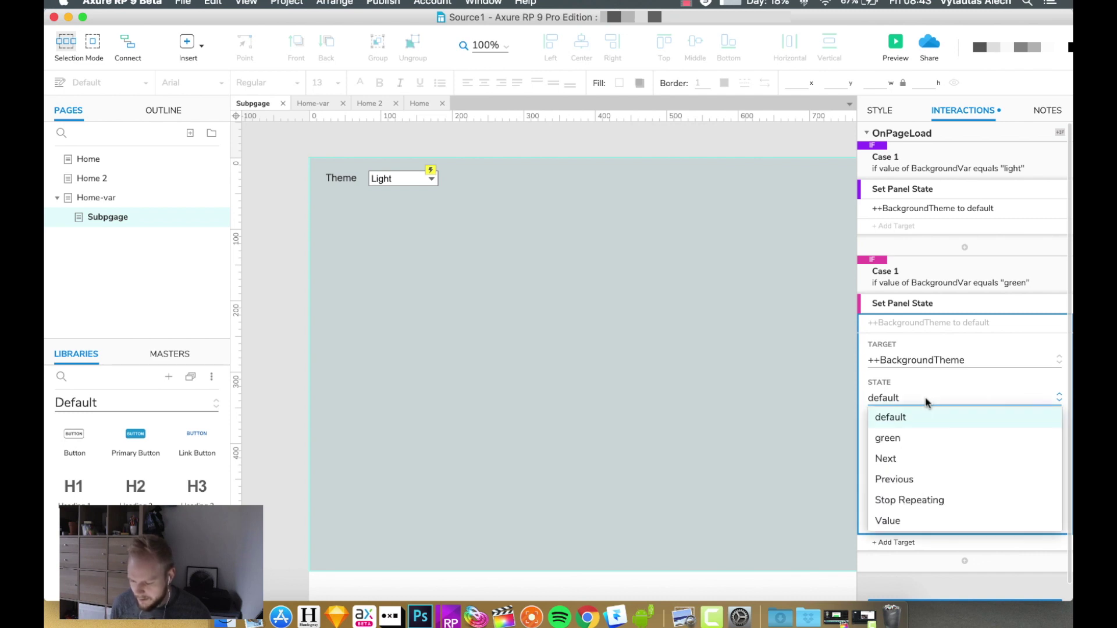
{"action": "left_click", "coordinate": [898, 439]}
{"action": "left_click", "coordinate": [1030, 520]}
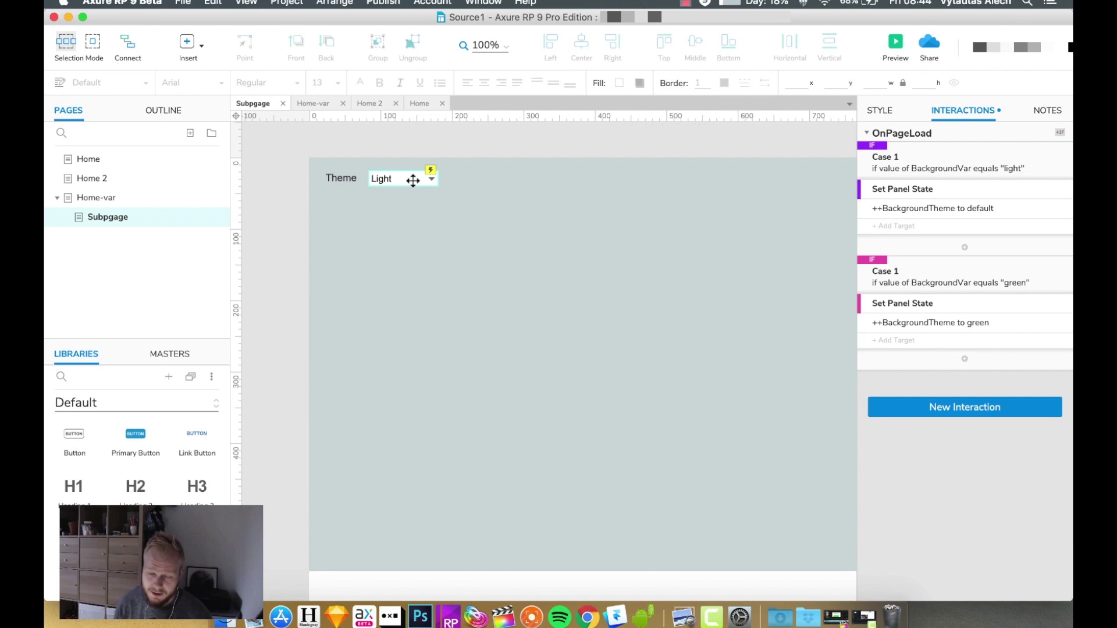
Step: Preview Home-var in the browser, show the page list, choose the Green theme and check the background on Subpgage
{"action": "left_click", "coordinate": [99, 199]}
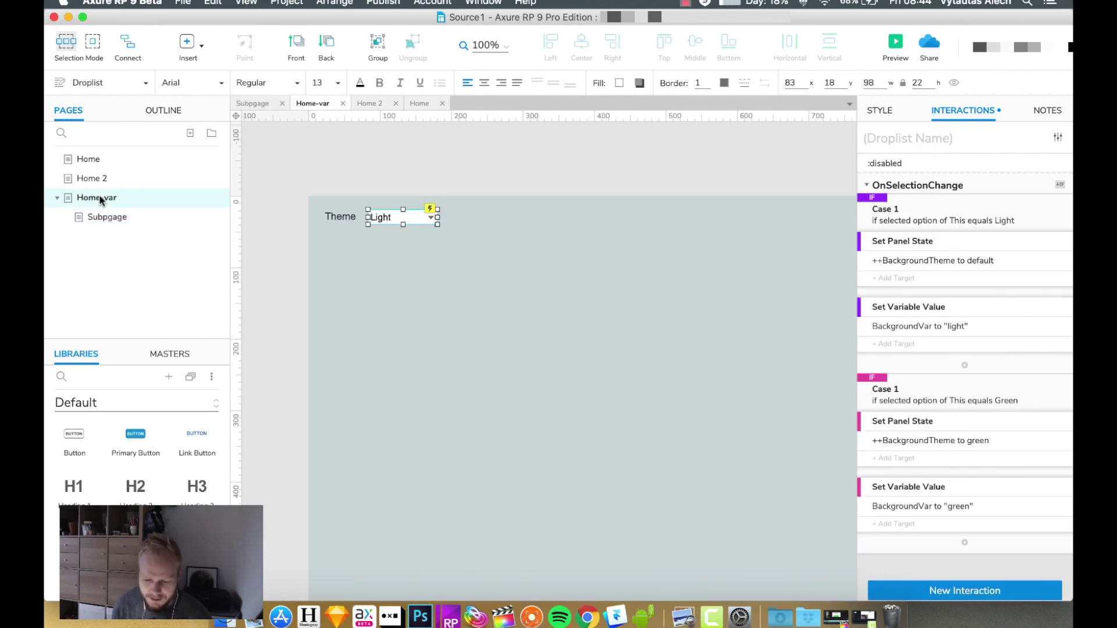
{"action": "left_click", "coordinate": [894, 45]}
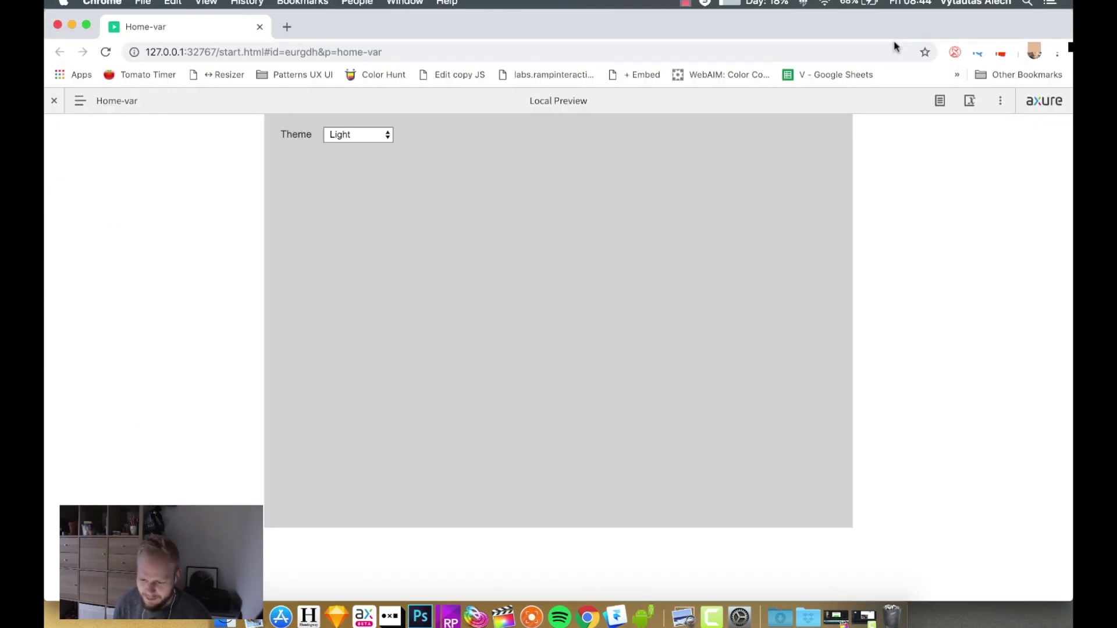
{"action": "left_click", "coordinate": [82, 103]}
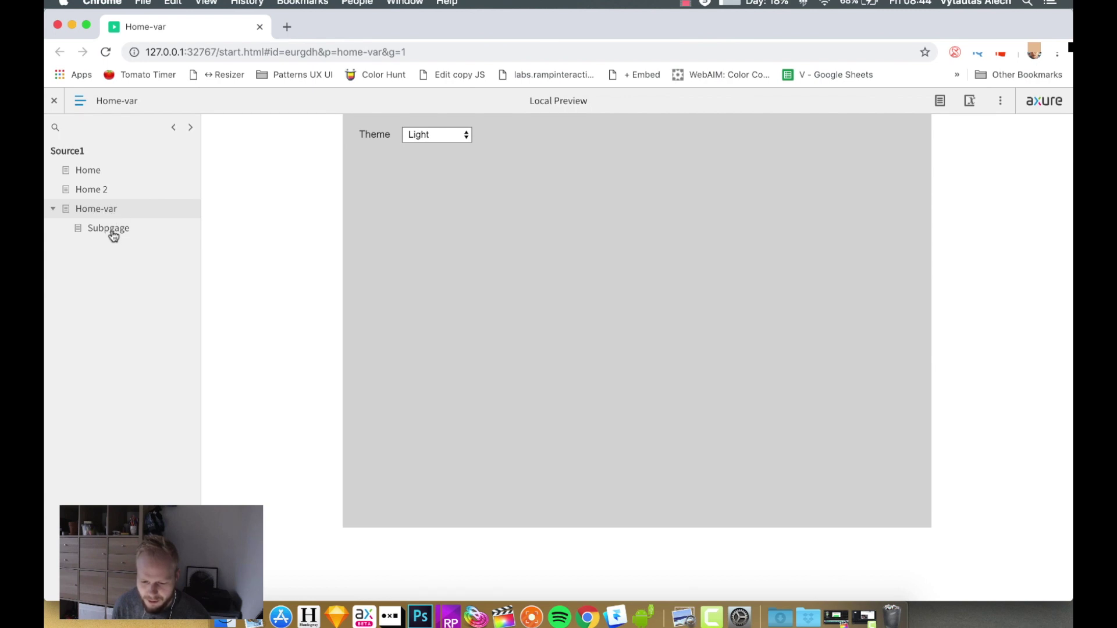
{"action": "left_click", "coordinate": [454, 137]}
{"action": "left_click", "coordinate": [447, 149]}
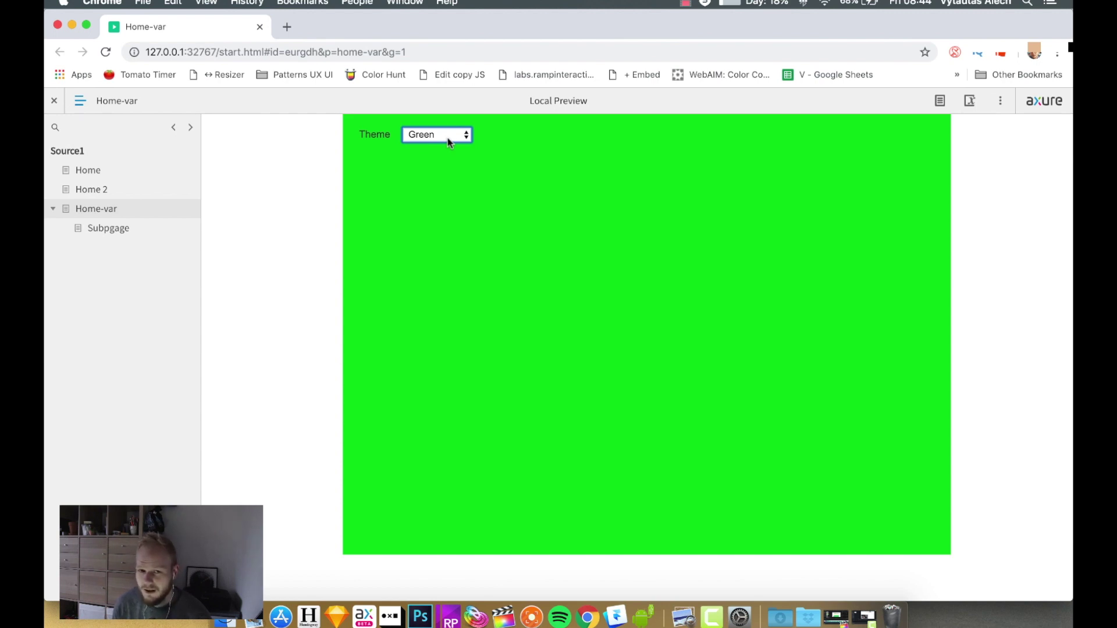
{"action": "left_click", "coordinate": [102, 233]}
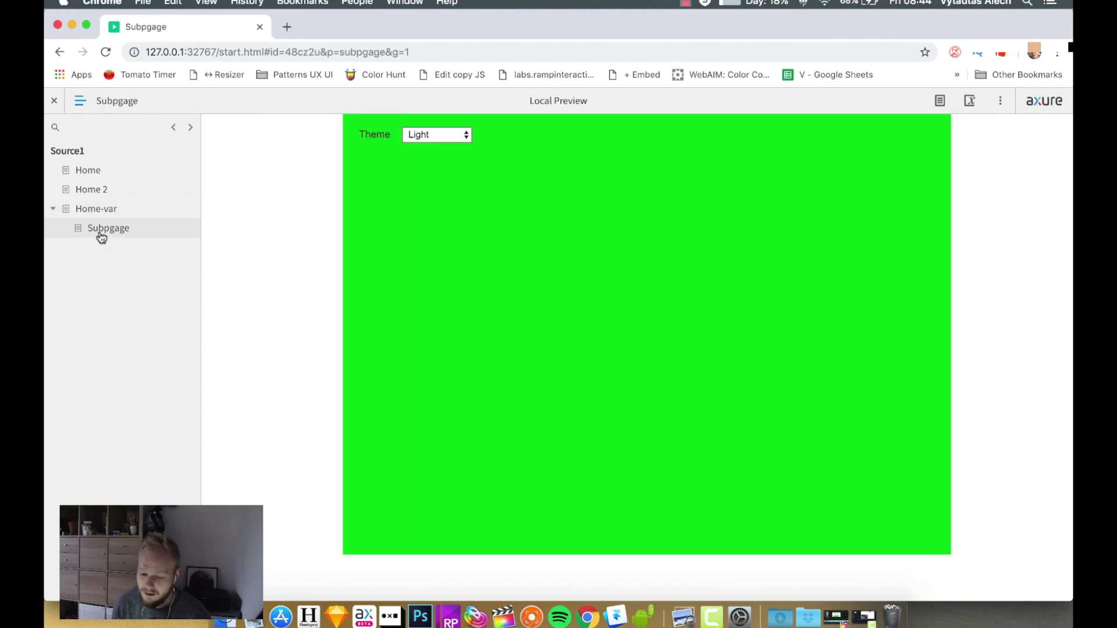
Step: Return to the previewed Home-var, switch the Theme to Green and back to Light, and check Subpgage's background
{"action": "left_click", "coordinate": [97, 211]}
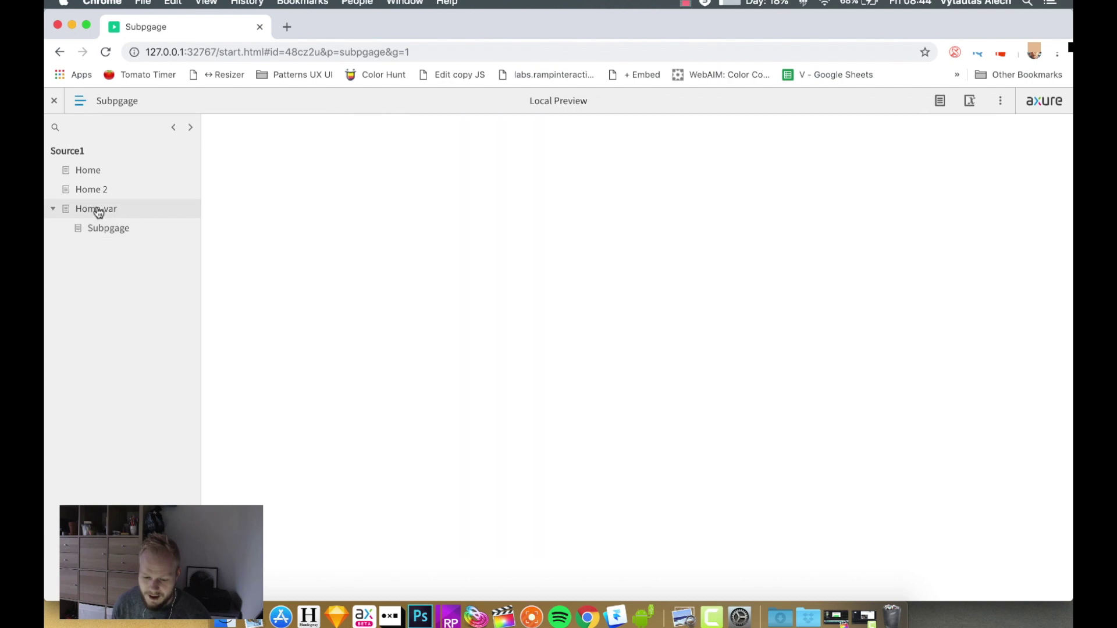
{"action": "left_click", "coordinate": [449, 140]}
{"action": "left_click", "coordinate": [458, 146]}
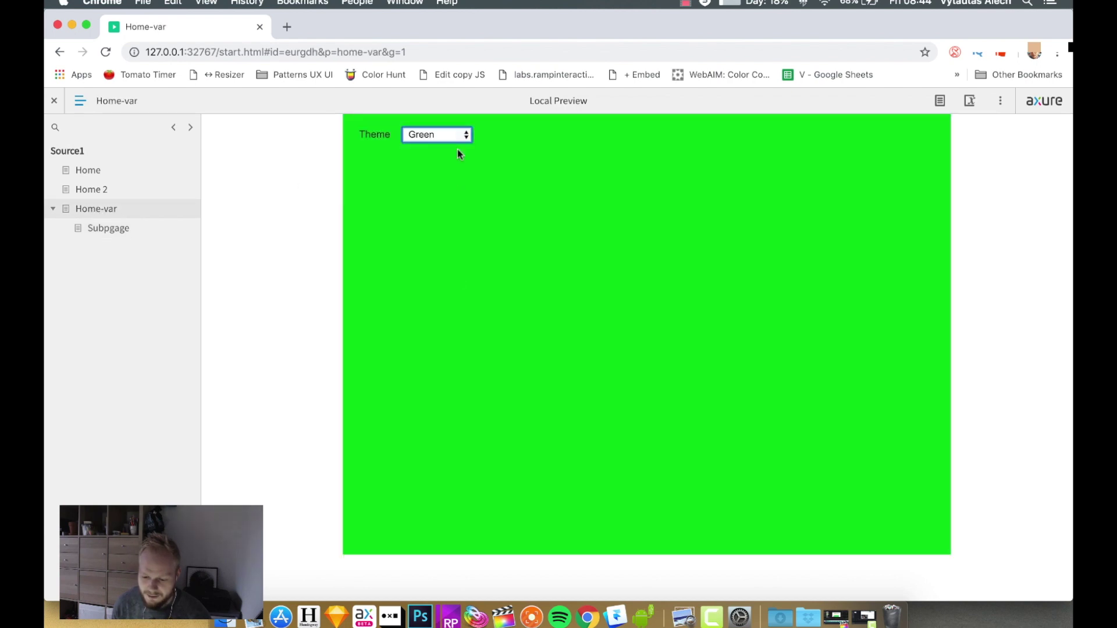
{"action": "left_click", "coordinate": [455, 136]}
{"action": "left_click", "coordinate": [448, 122]}
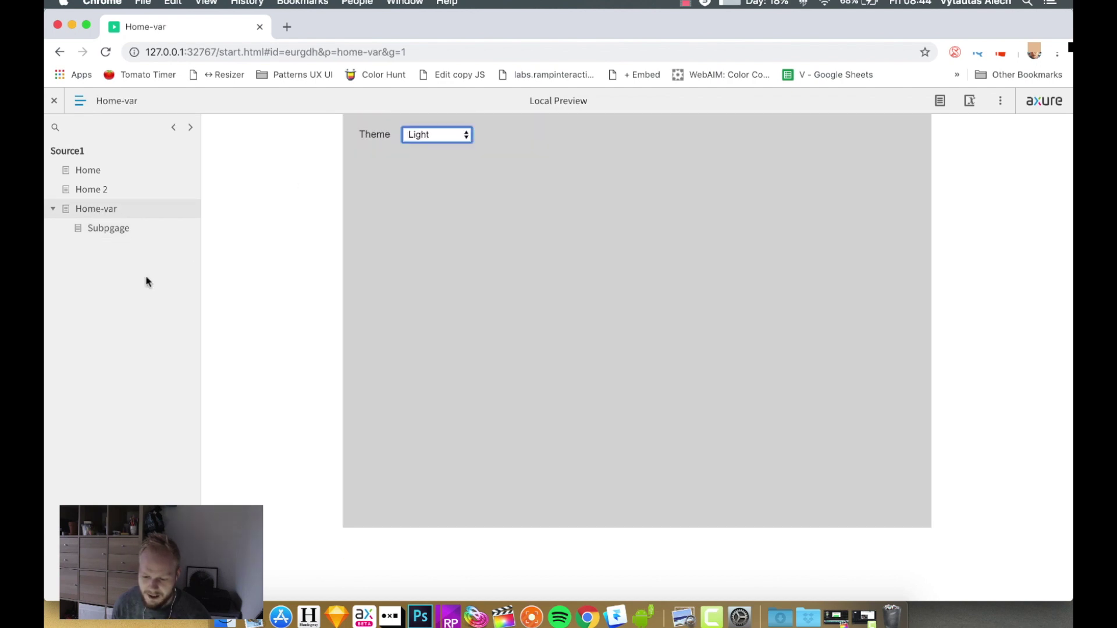
{"action": "left_click", "coordinate": [104, 233]}
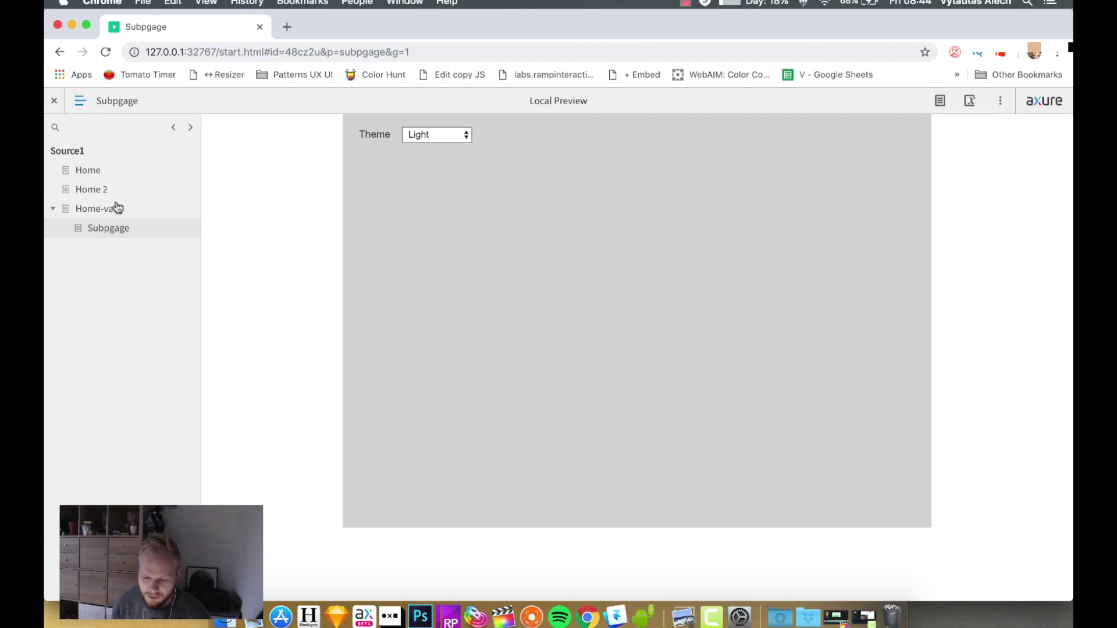
Step: Go back to Home-var in the preview, select the Green theme again and recheck Subpgage
{"action": "left_click", "coordinate": [116, 208]}
{"action": "left_click", "coordinate": [455, 135]}
{"action": "left_click", "coordinate": [446, 149]}
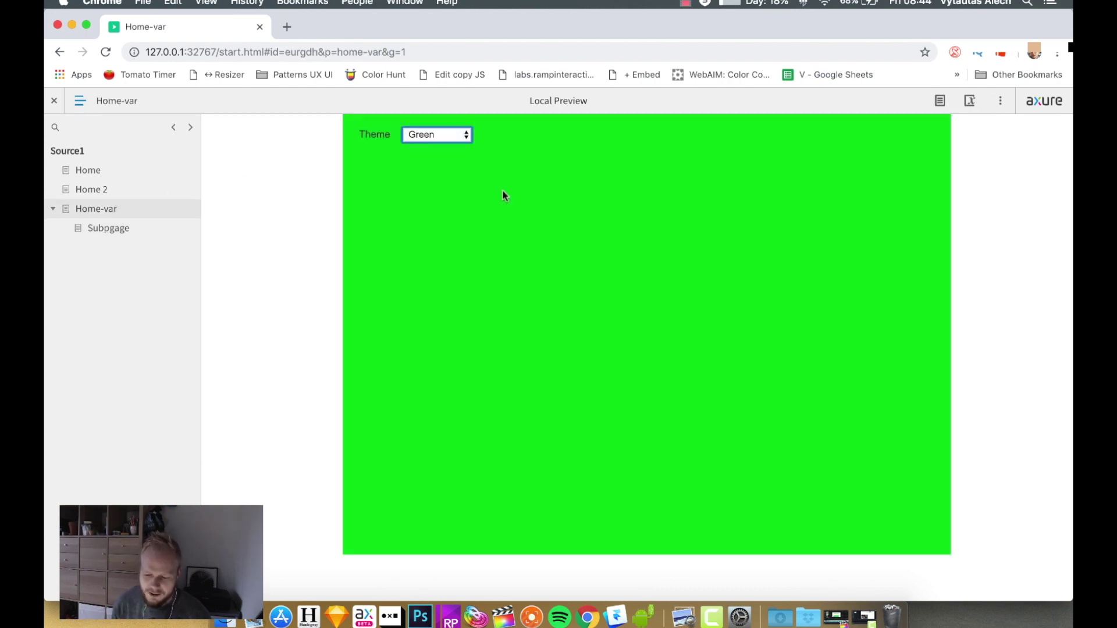
{"action": "left_click", "coordinate": [241, 173]}
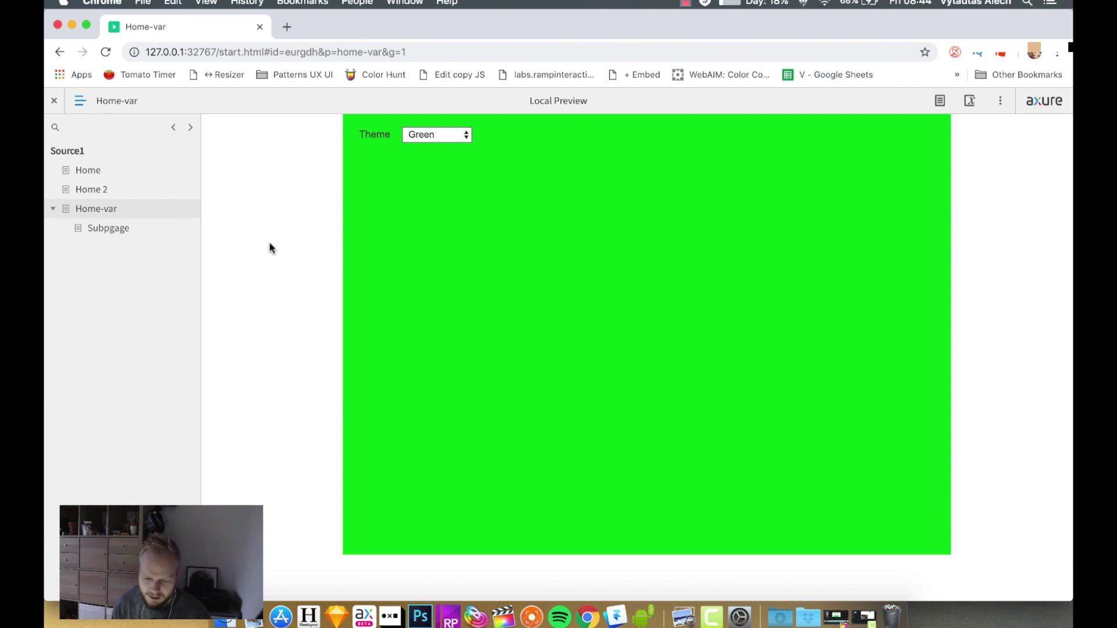
{"action": "left_click", "coordinate": [112, 228]}
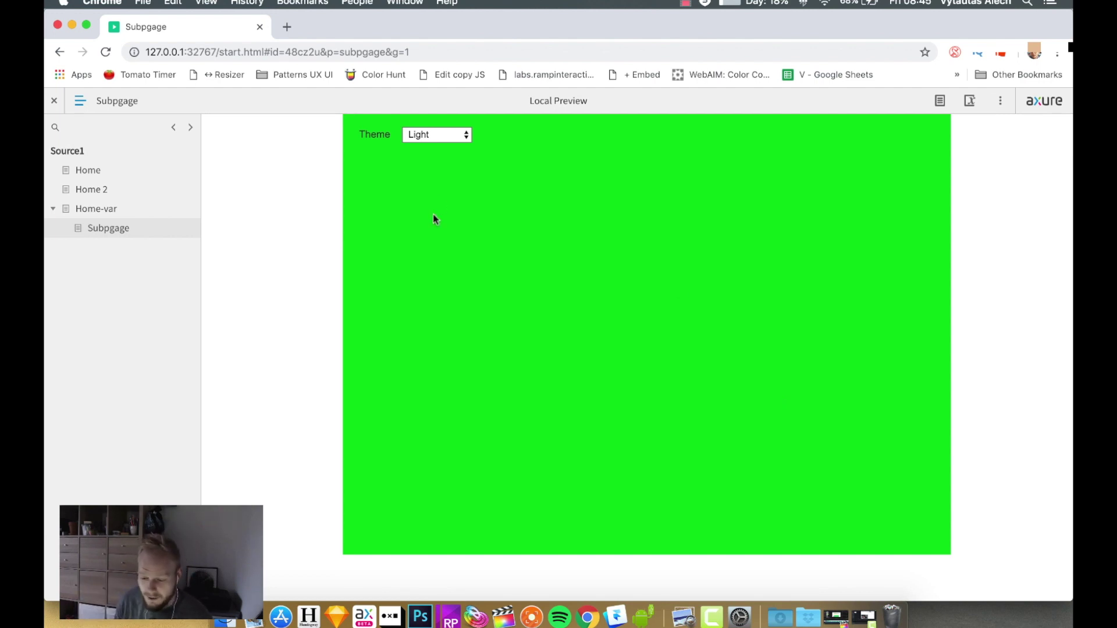
Step: Test the Theme droplist on the previewed Subpgage by choosing Green, and switch back to Axure RP
{"action": "left_click", "coordinate": [428, 134]}
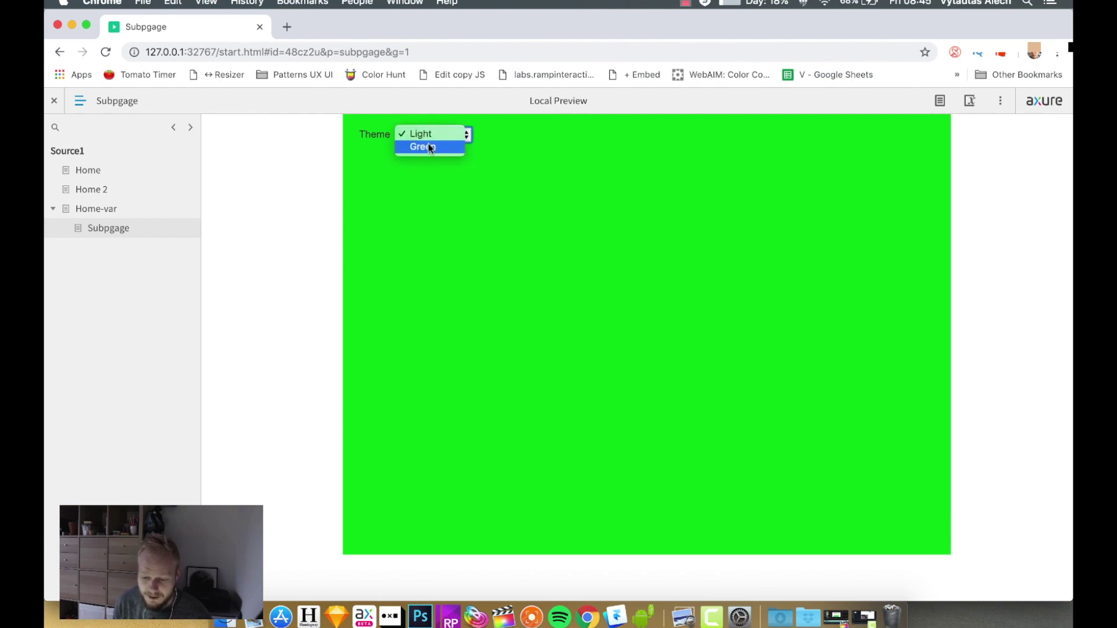
{"action": "left_click", "coordinate": [431, 134]}
{"action": "left_click", "coordinate": [441, 140]}
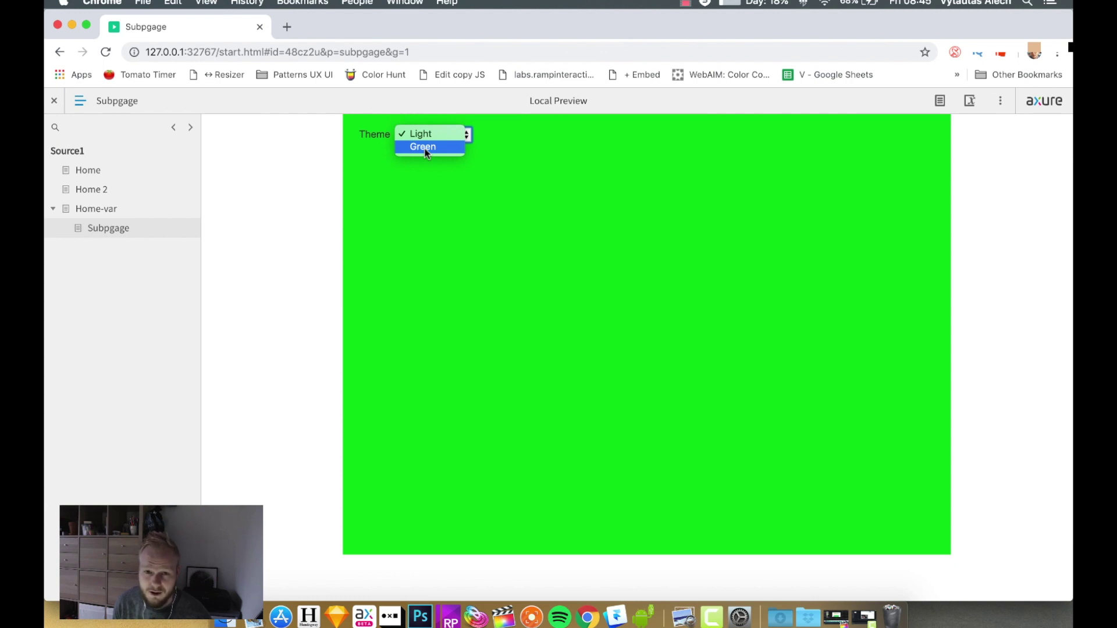
{"action": "left_click", "coordinate": [423, 147]}
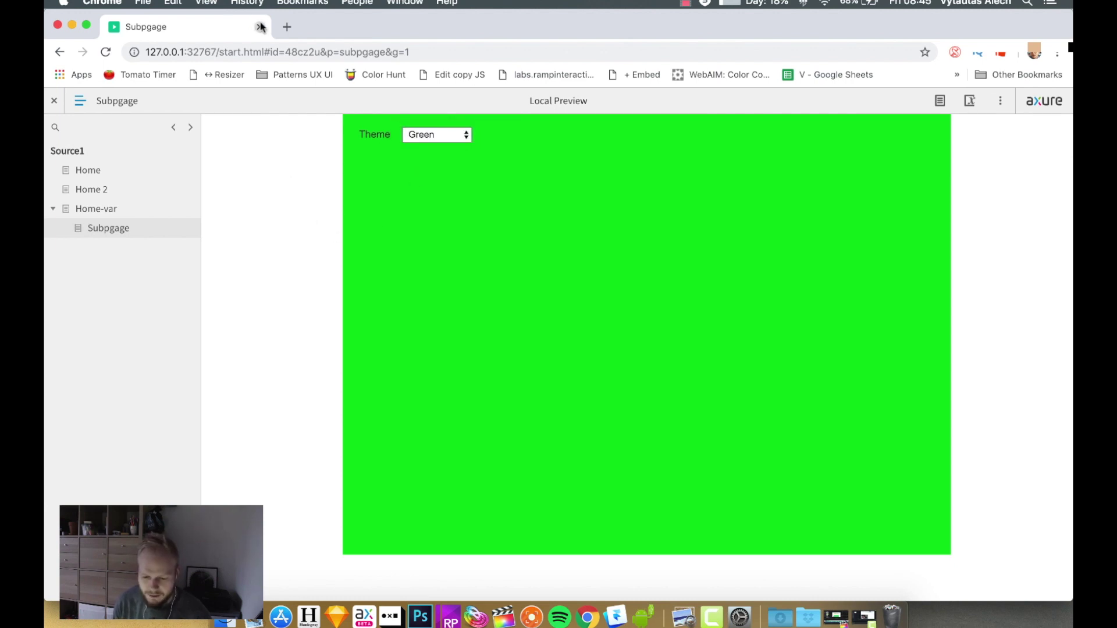
{"action": "key", "text": "super+Tab"}
{"action": "left_click", "coordinate": [557, 164]}
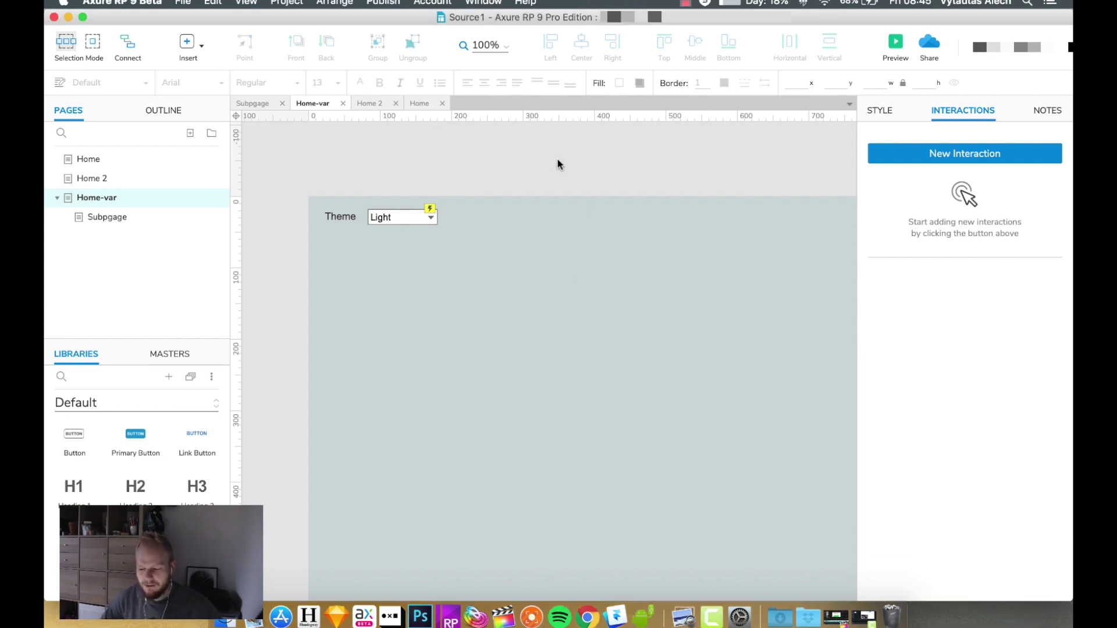